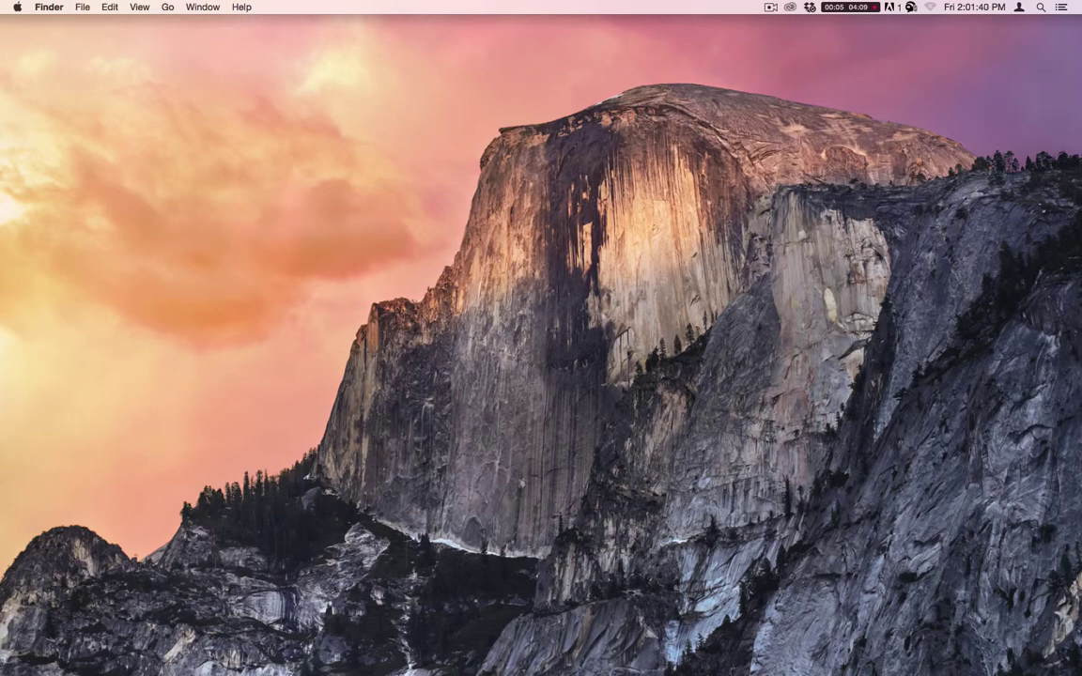
Open the Traffic Report Motion project from the Traffic Report folder on the KBLRVideo drive, and close the Finder window
mouse_move(486, 657)
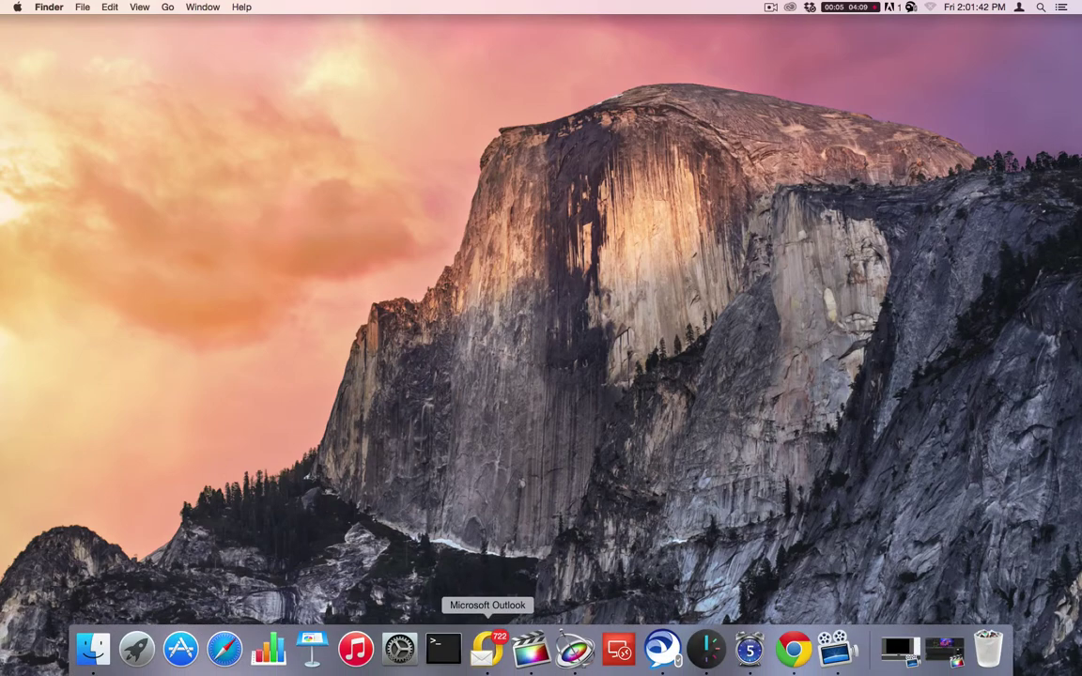
click(137, 648)
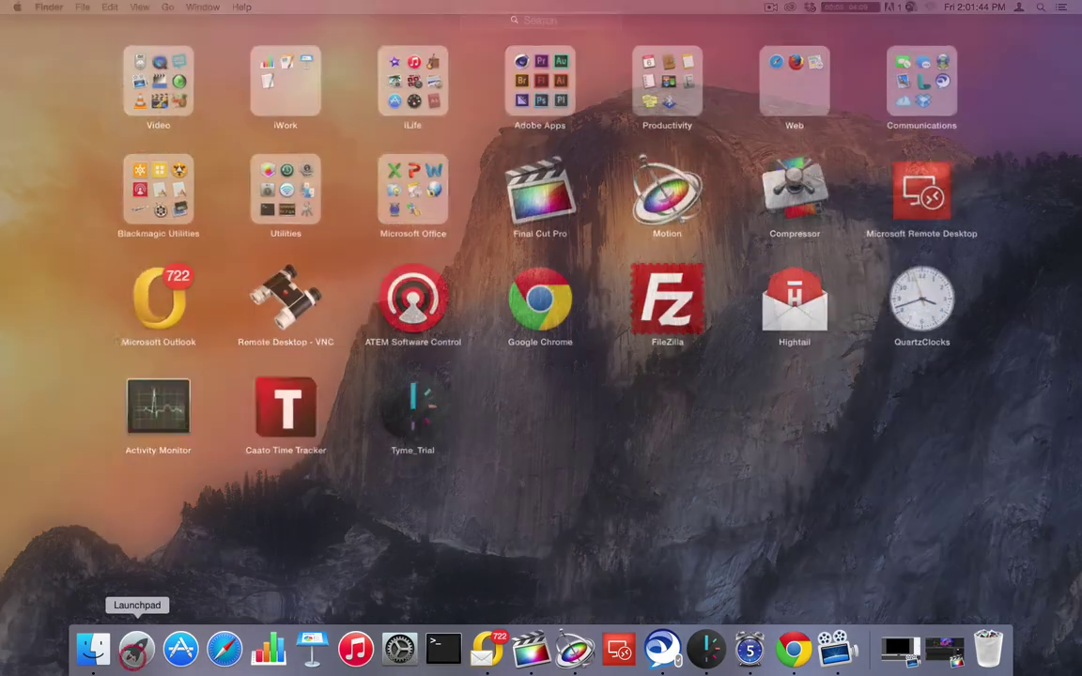
click(93, 648)
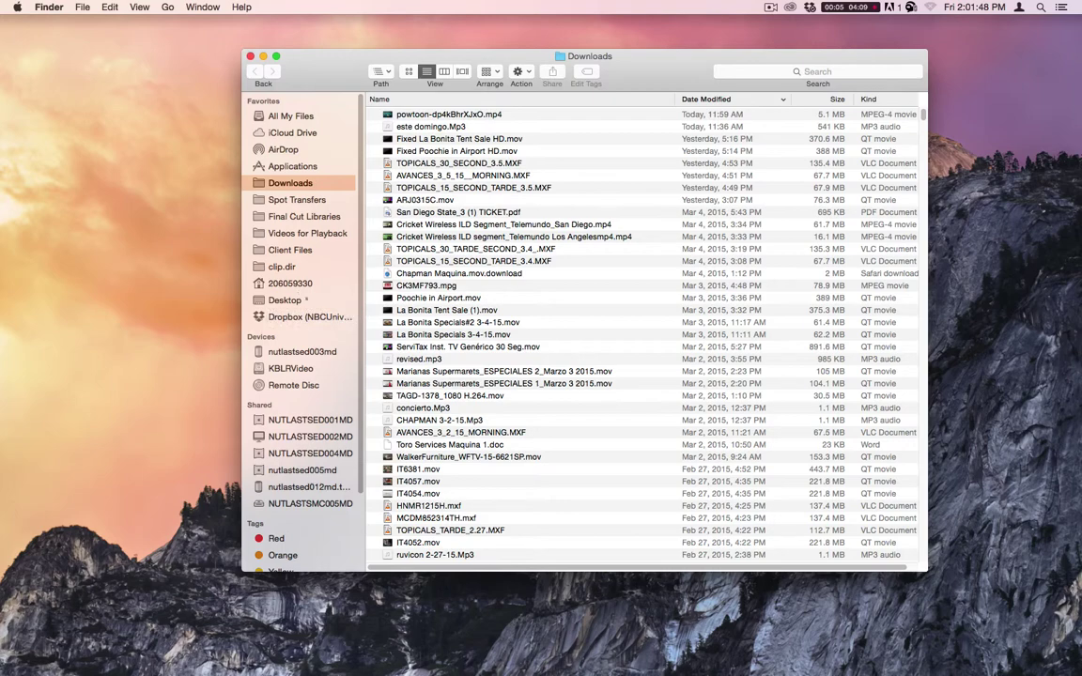
click(305, 369)
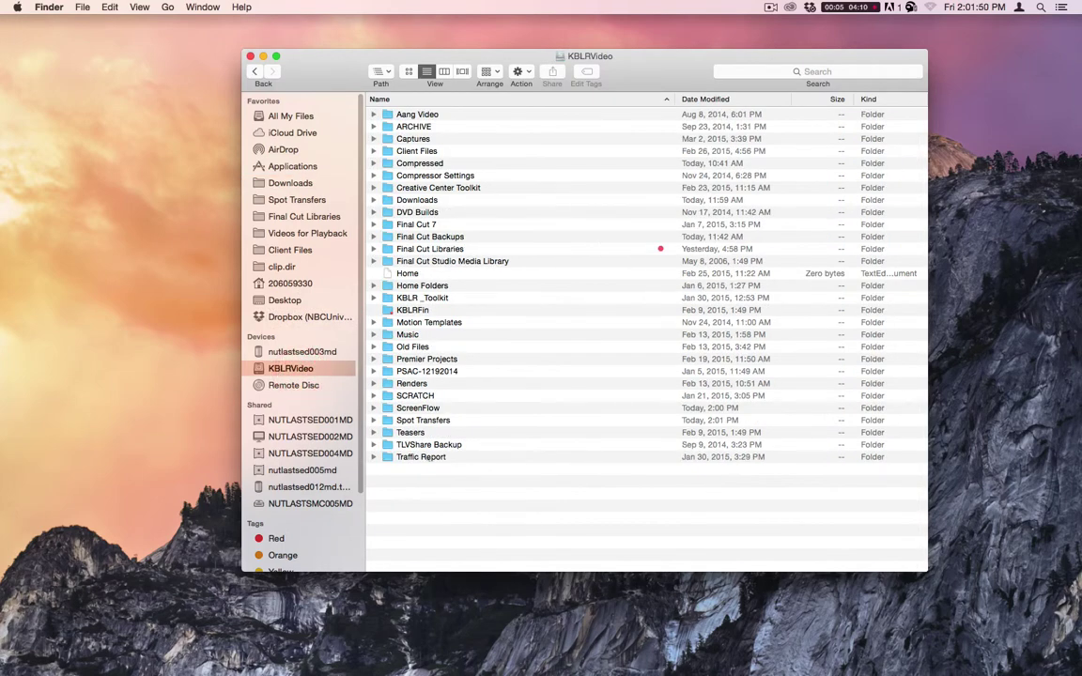
click(422, 457)
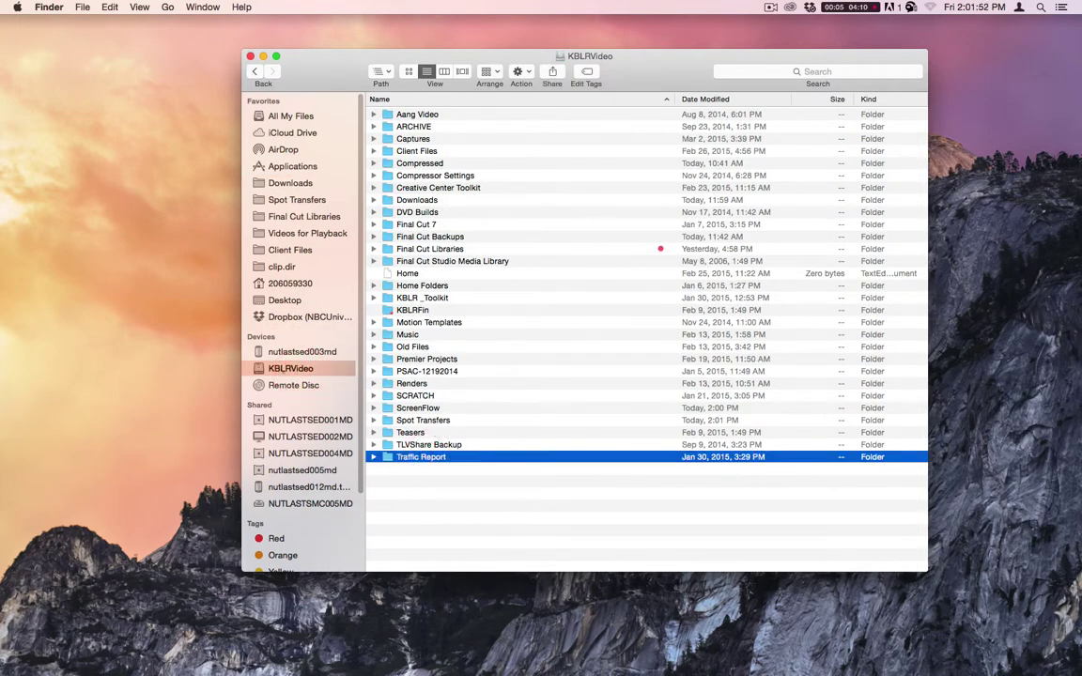
double_click(423, 457)
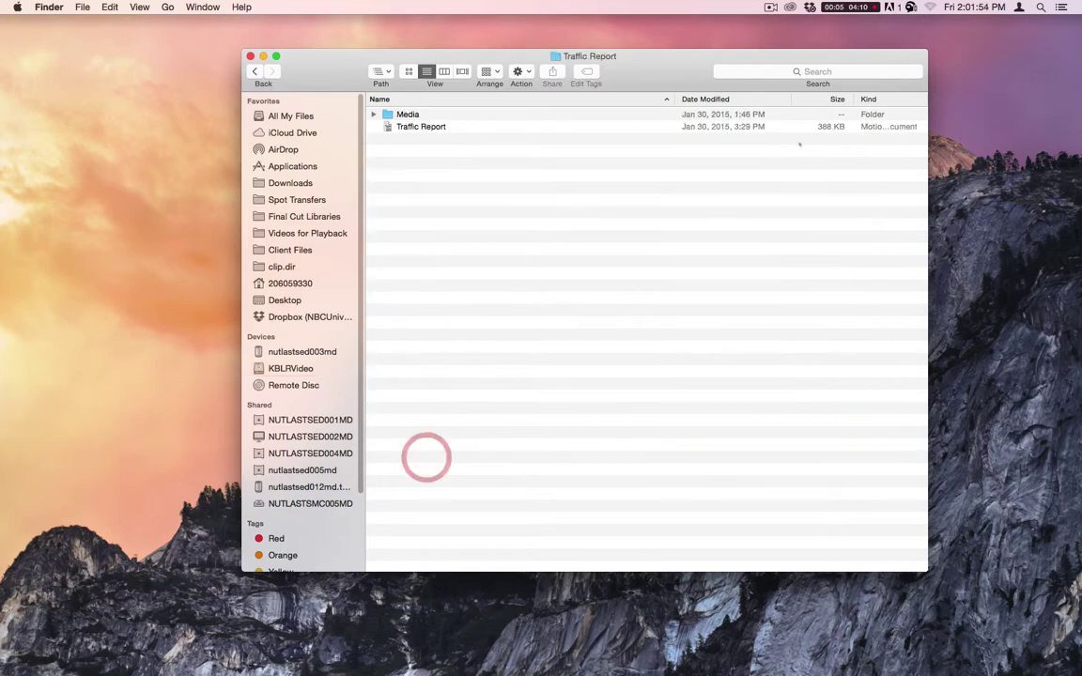
double_click(414, 127)
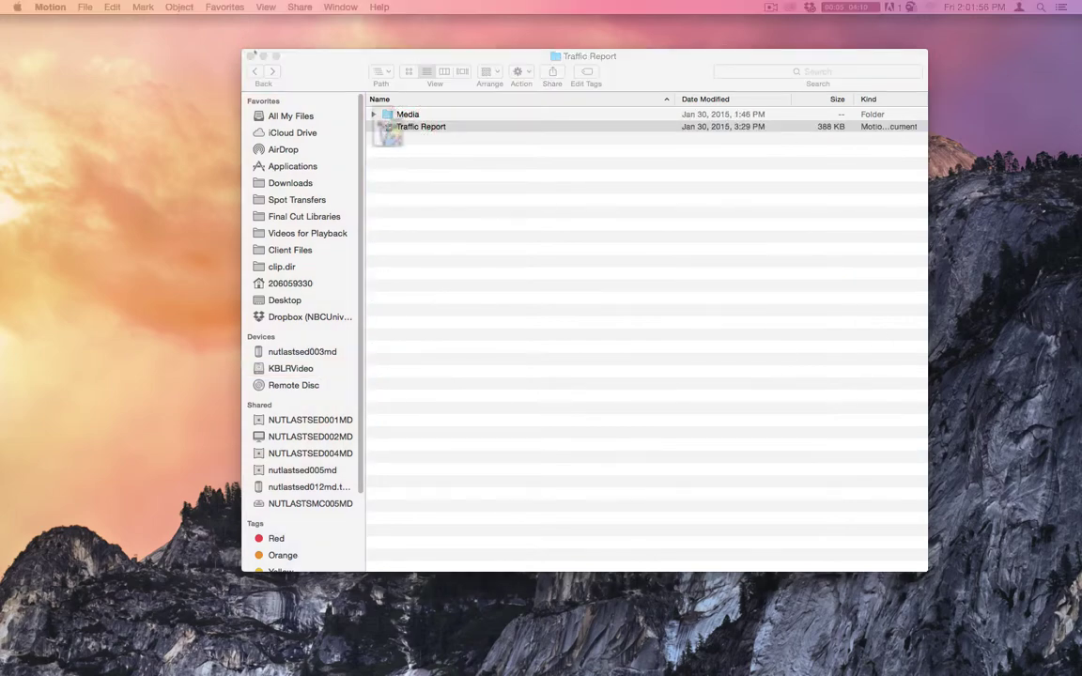
click(250, 55)
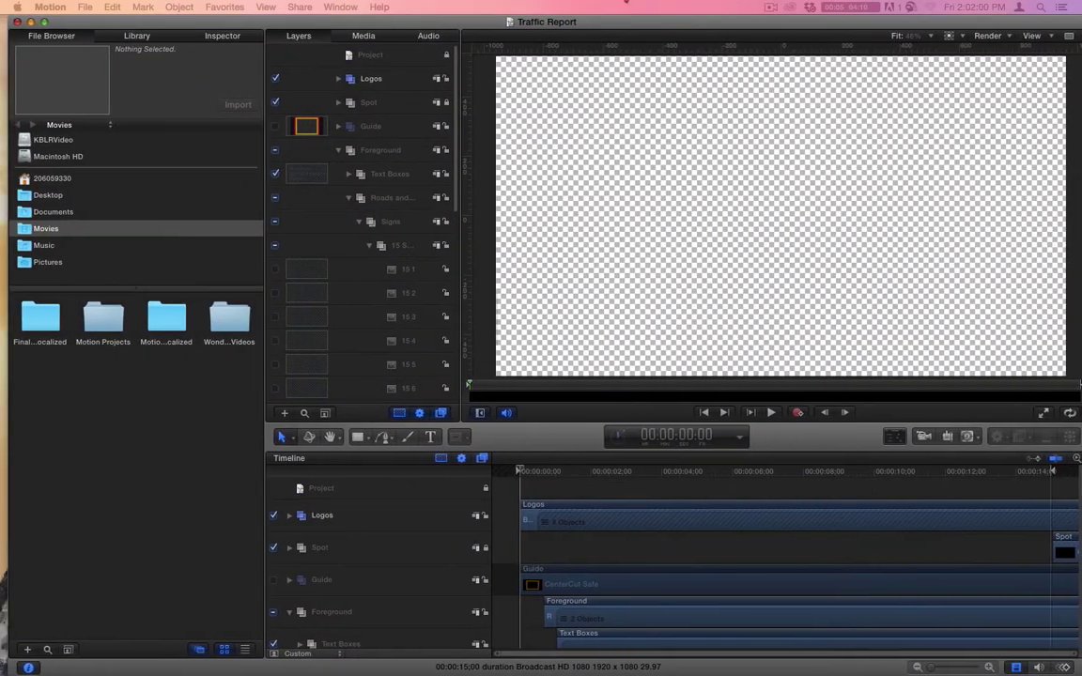
Switch to Safari and examine the road speeds and incident markers across the SigAlert Las Vegas traffic map
mouse_move(793, 648)
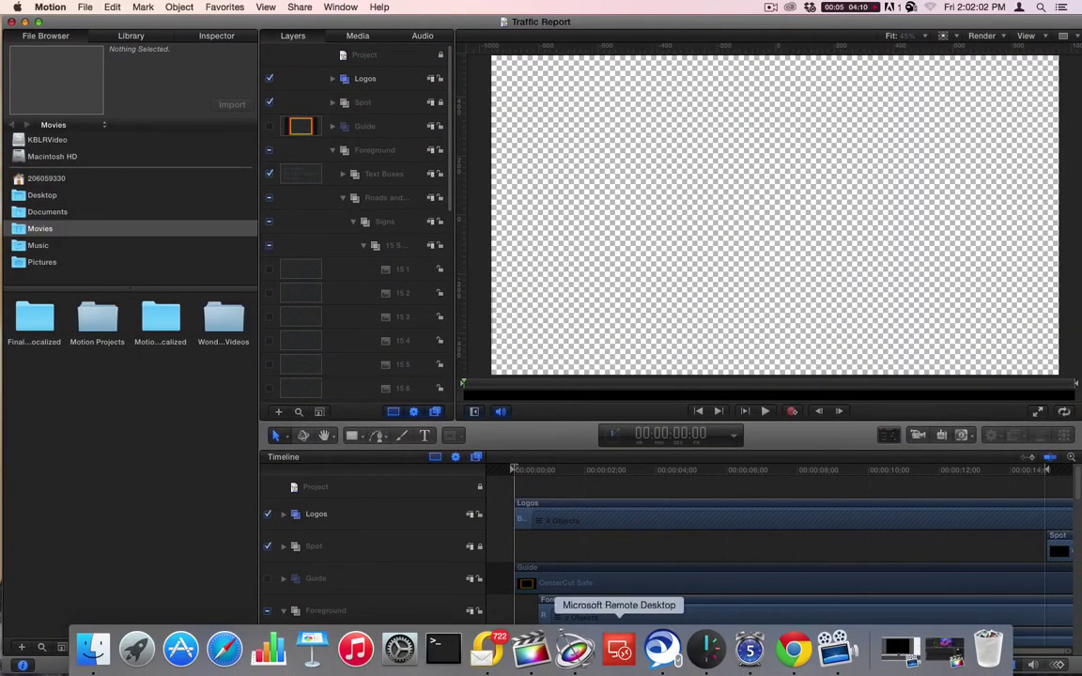
click(224, 648)
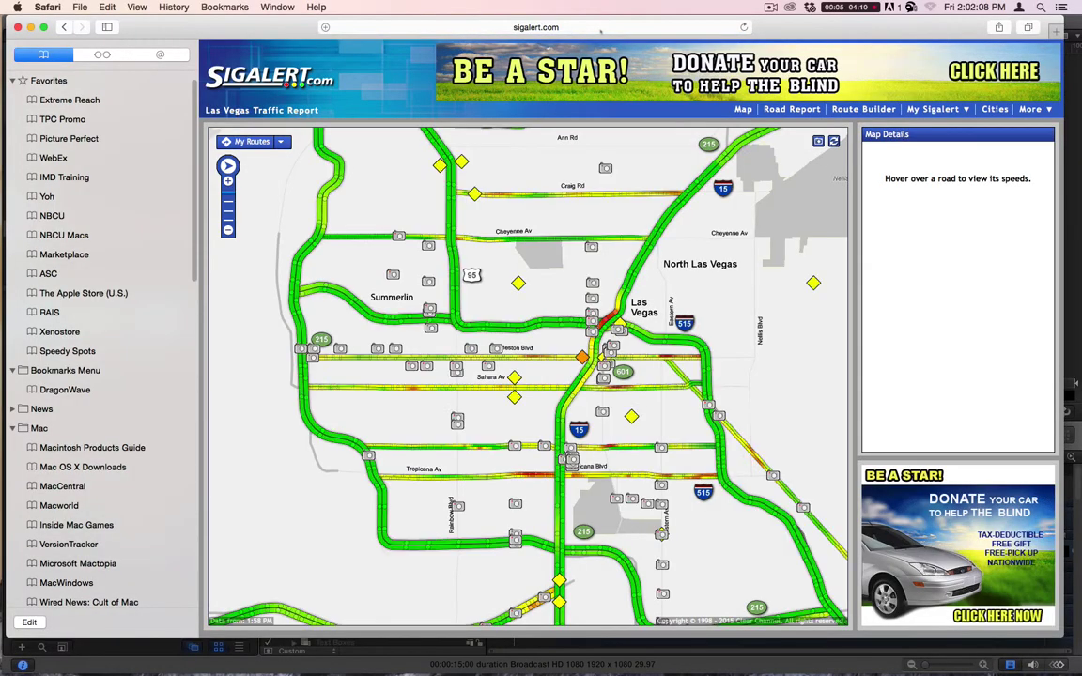
drag(649, 192, 630, 203)
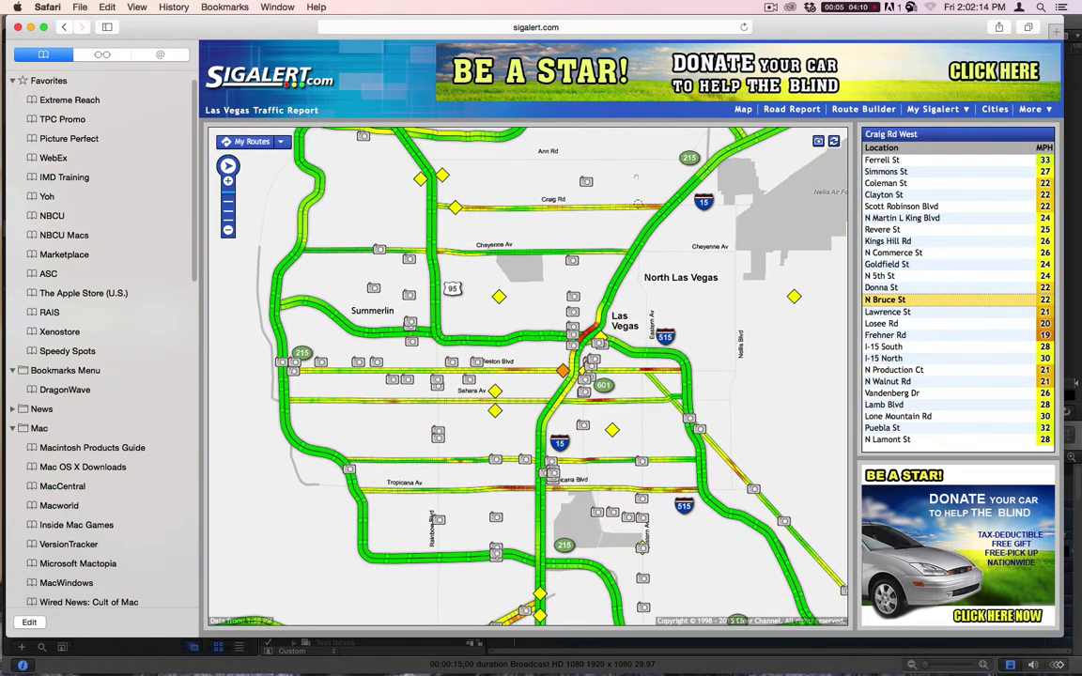
mouse_move(520, 340)
mouse_move(616, 253)
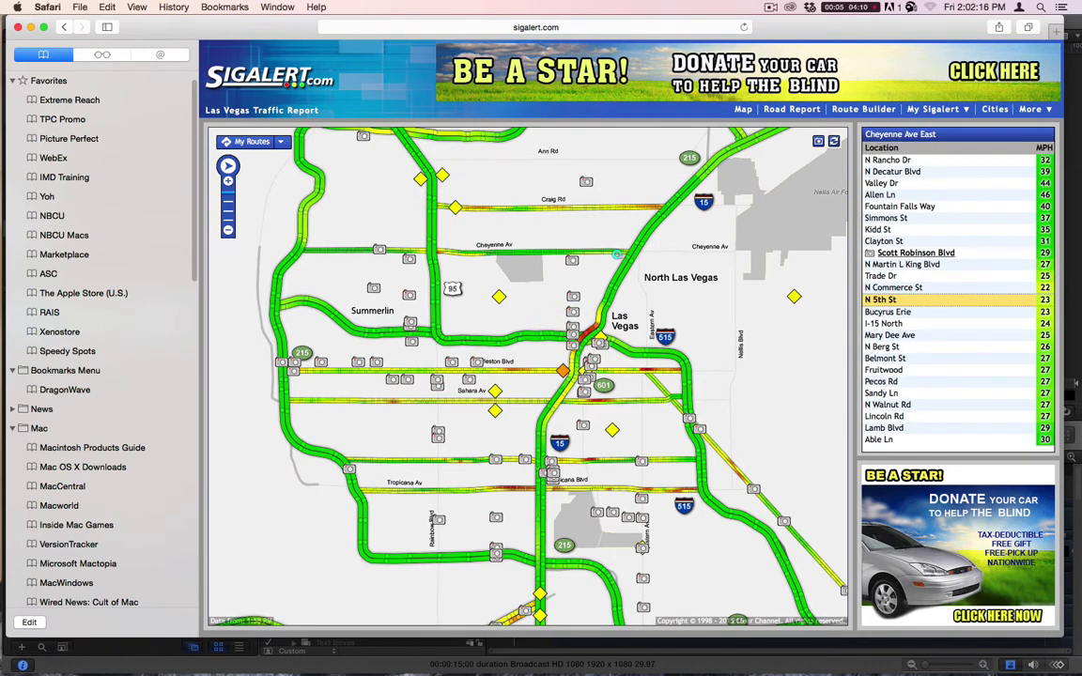
drag(616, 254, 675, 322)
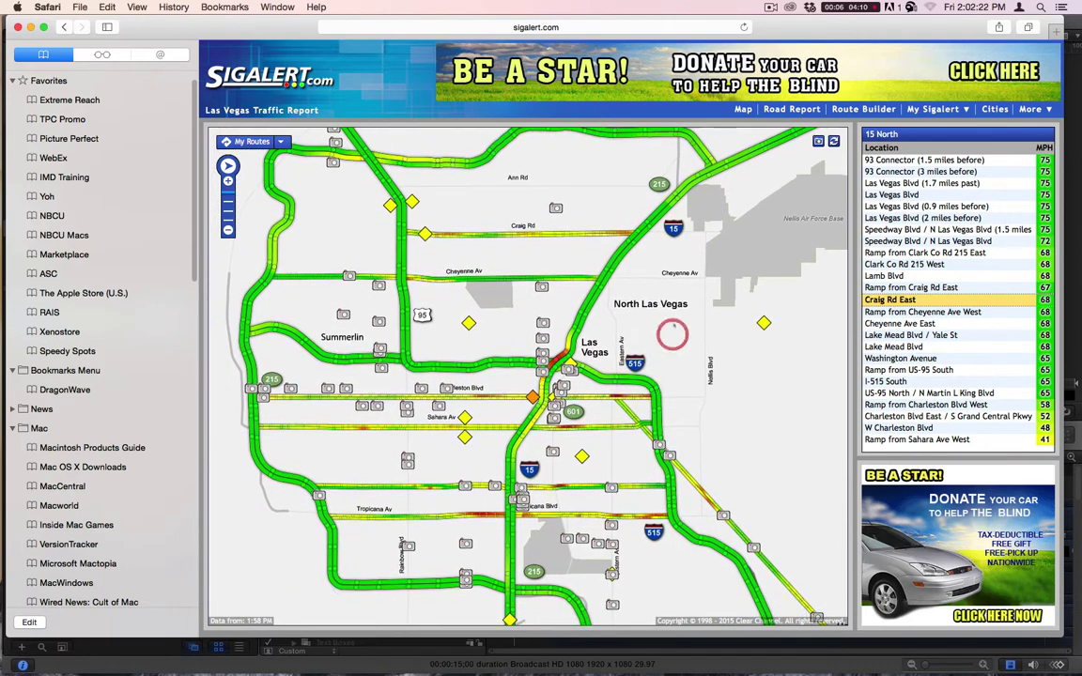
click(412, 201)
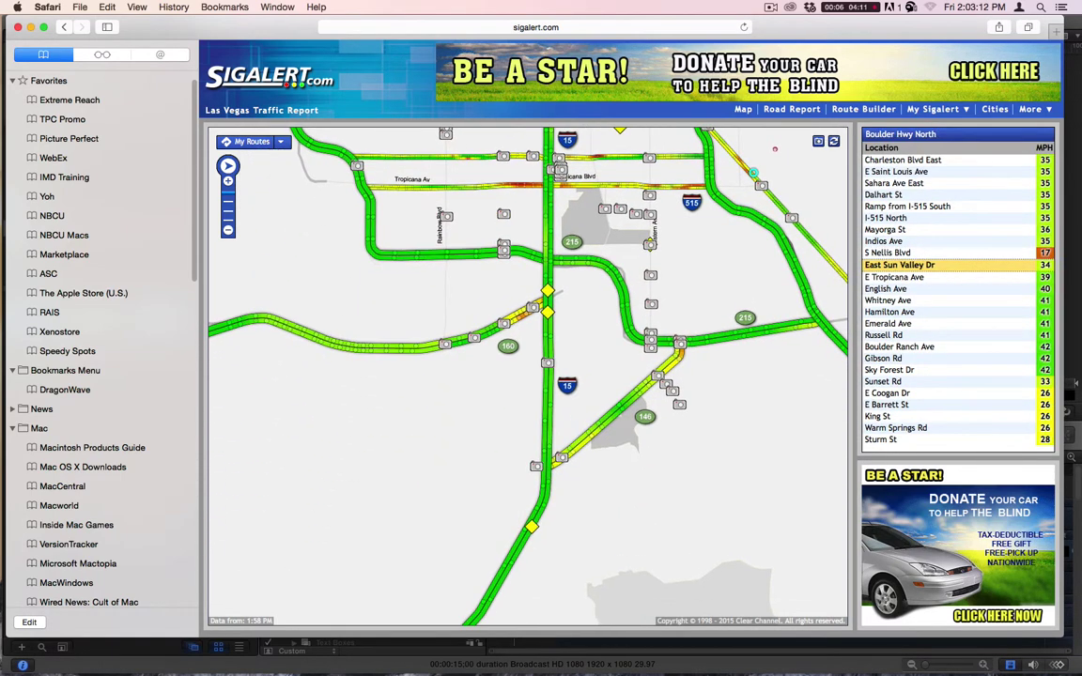
mouse_move(531, 527)
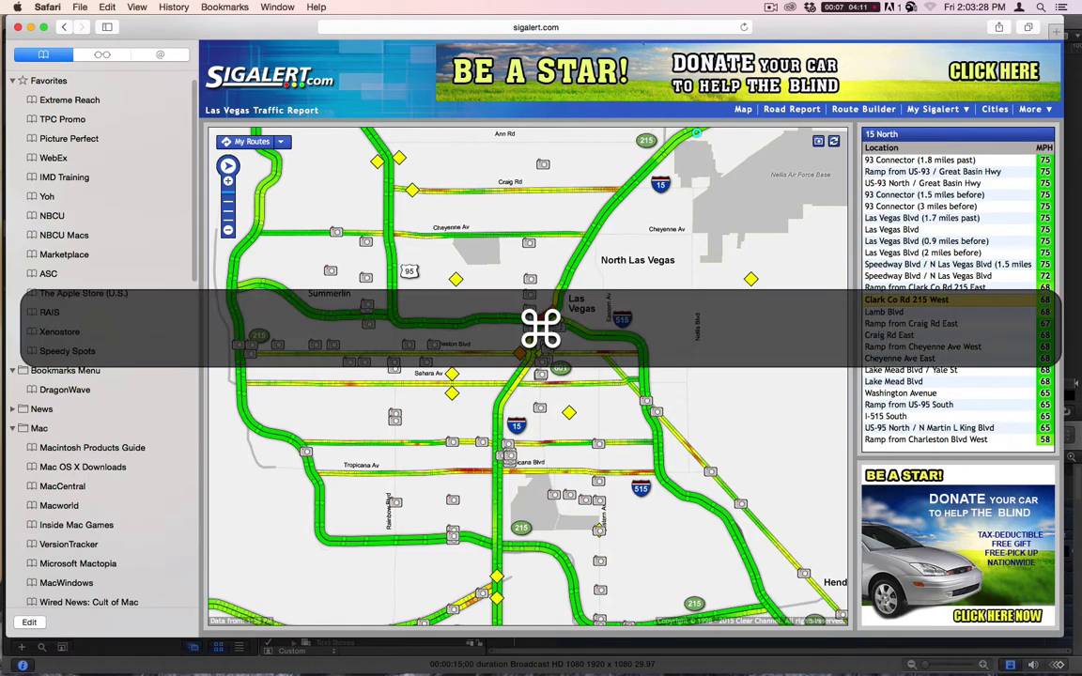
Glance at the Motion project, return to the SigAlert map in Safari, and check the details of its accident and road construction markers
key(super+Tab)
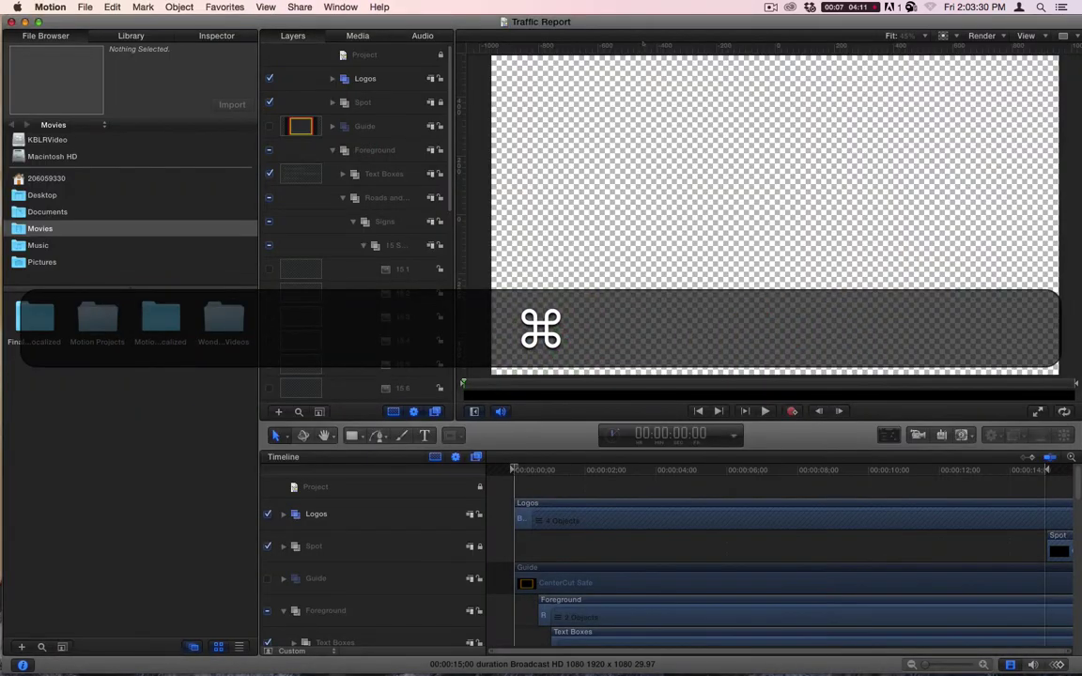
key(super+Tab)
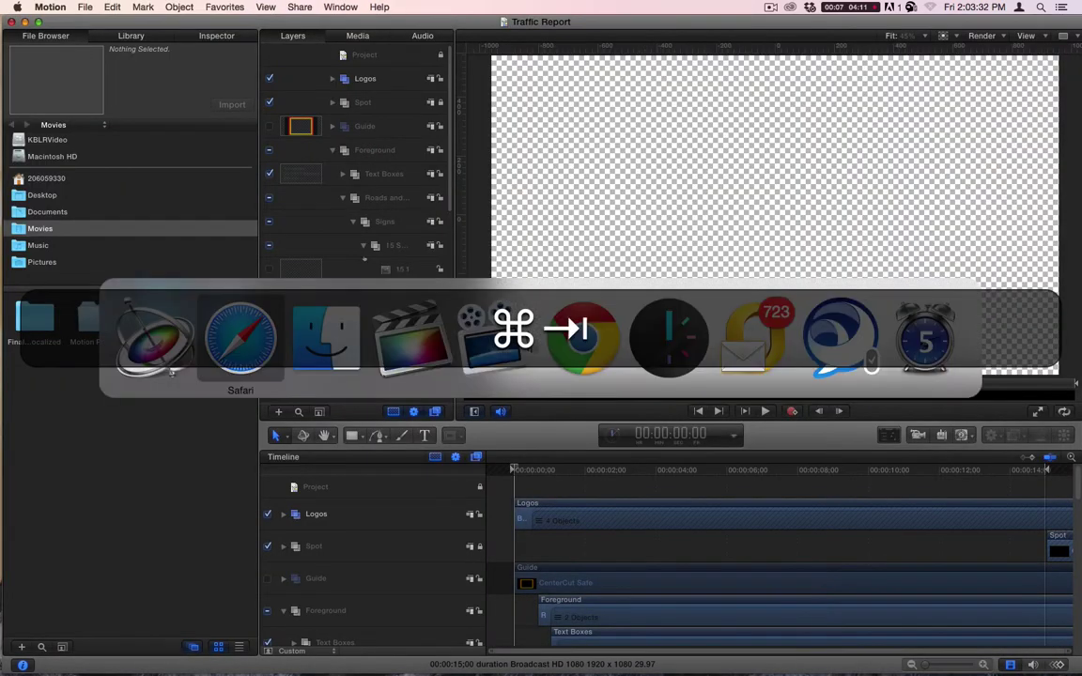
key(super+Tab)
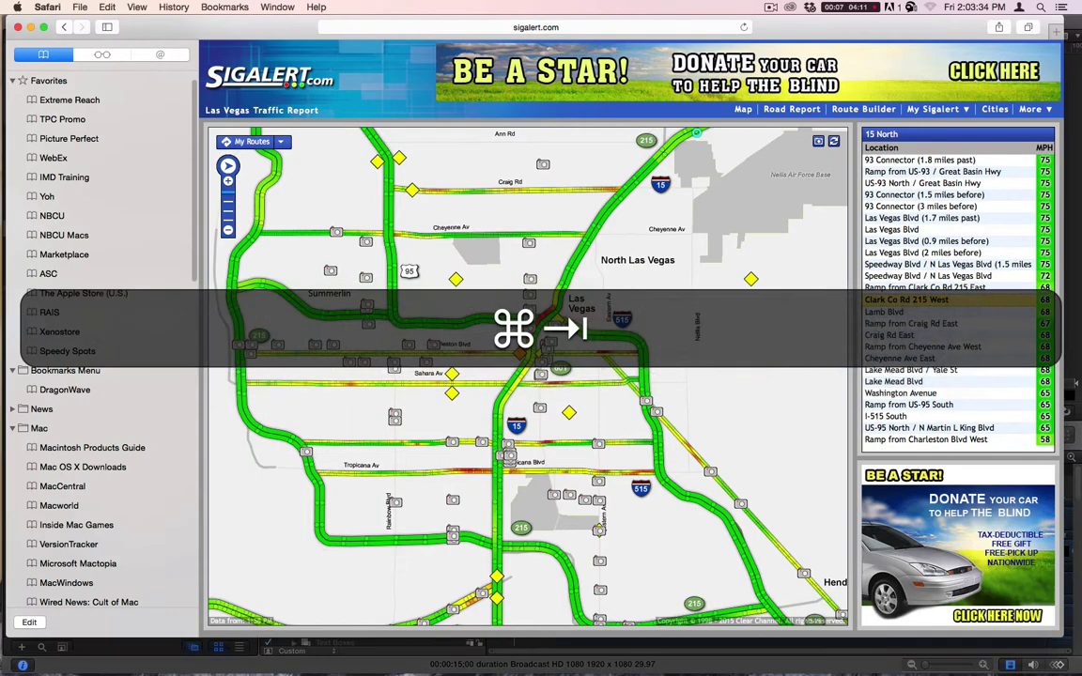
mouse_move(411, 189)
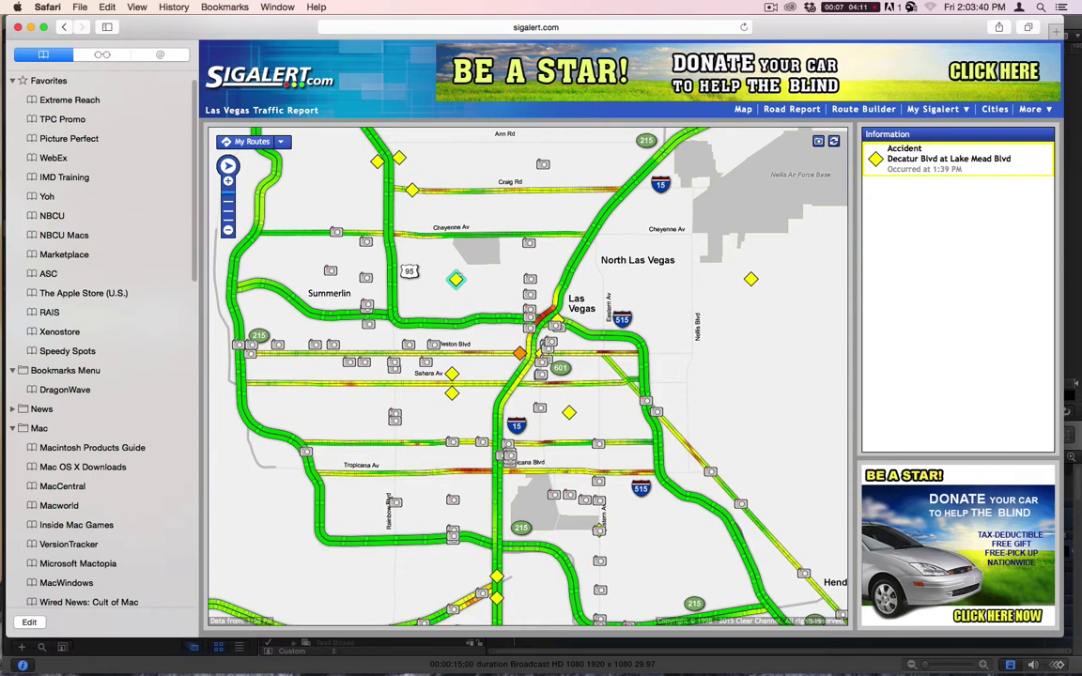
mouse_move(532, 326)
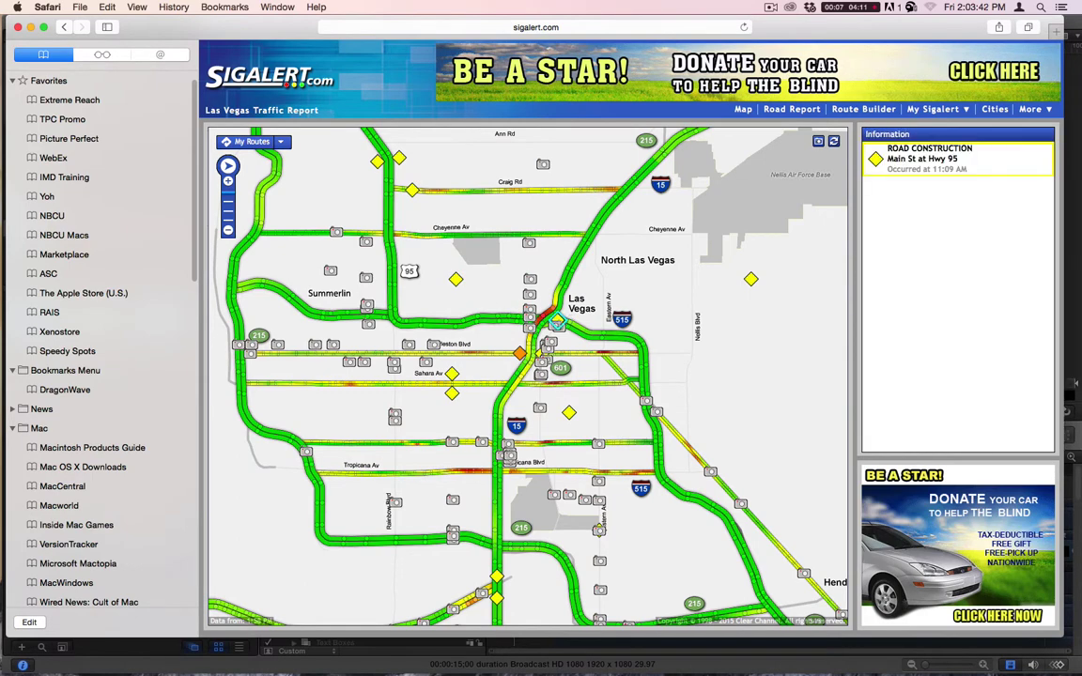
mouse_move(520, 353)
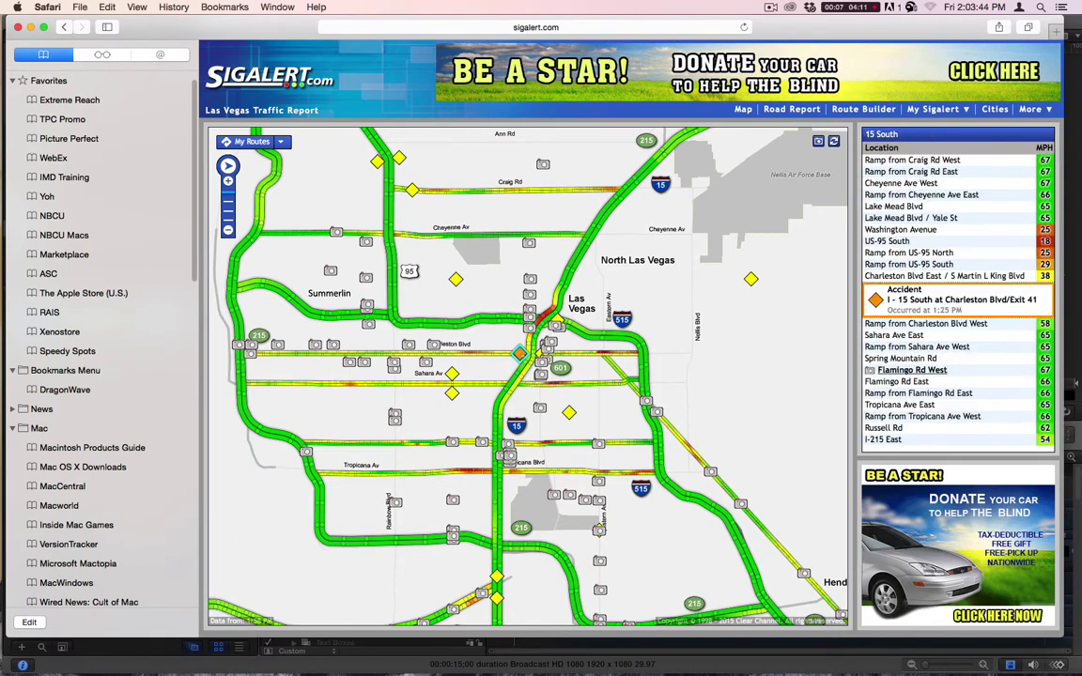
mouse_move(563, 385)
mouse_move(569, 412)
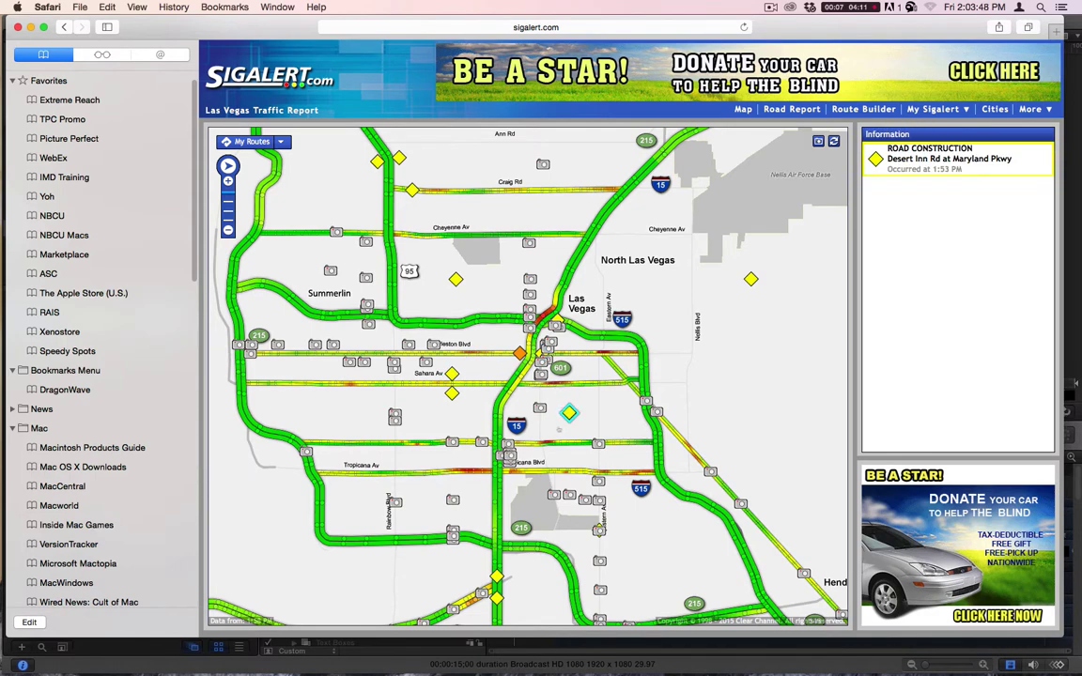
mouse_move(495, 576)
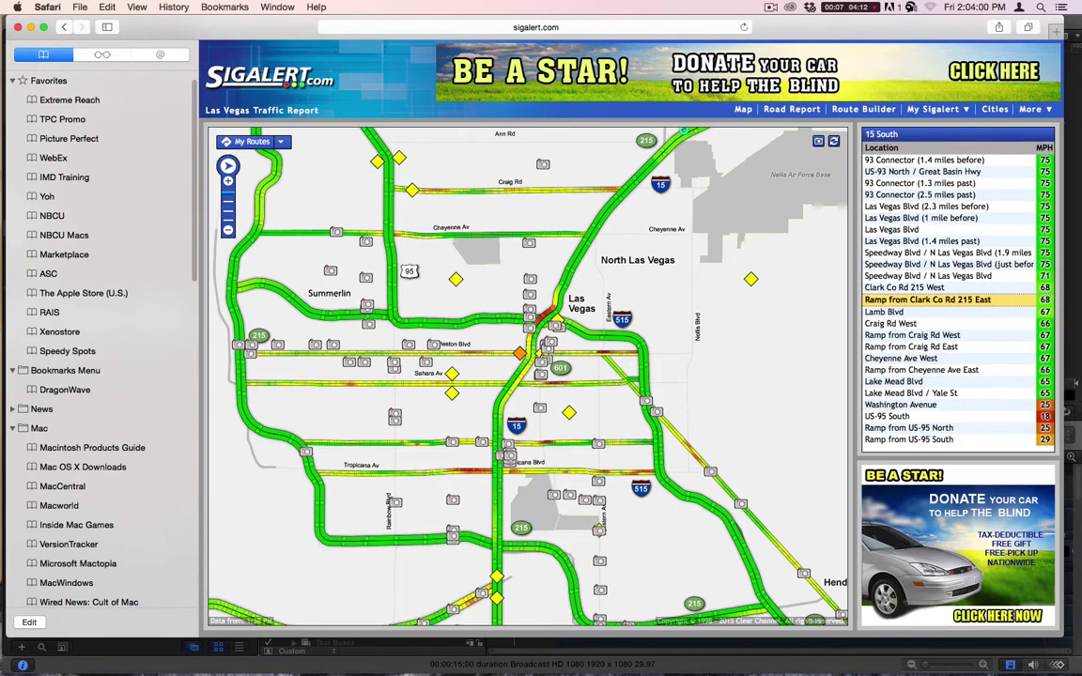
Switch to Motion and move the playhead to 00:00:07;10 to display the traffic graphic
key(super)
key(super+Tab)
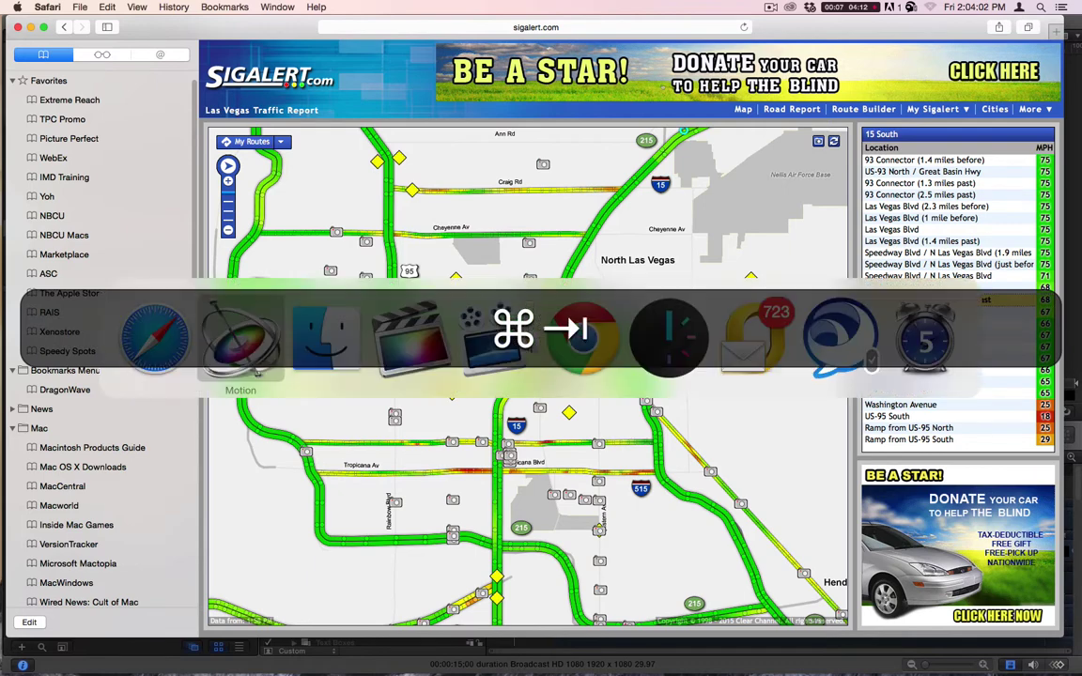
drag(606, 470, 773, 469)
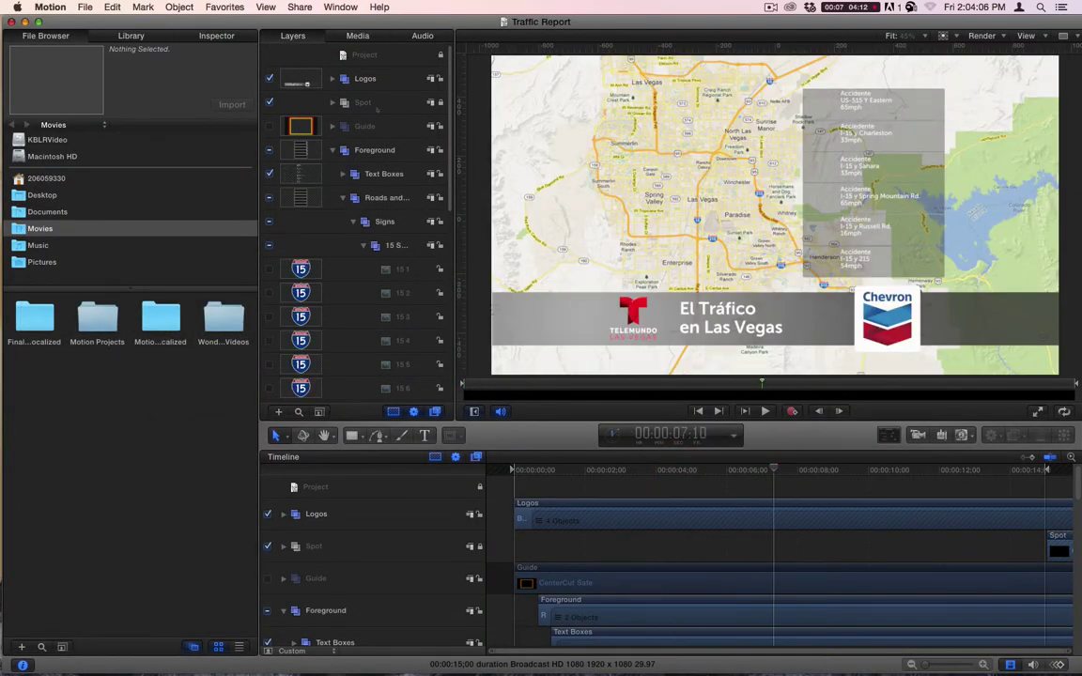
Reduce the row height of the layers list and set the timeline rows to Mini size
drag(369, 113, 369, 83)
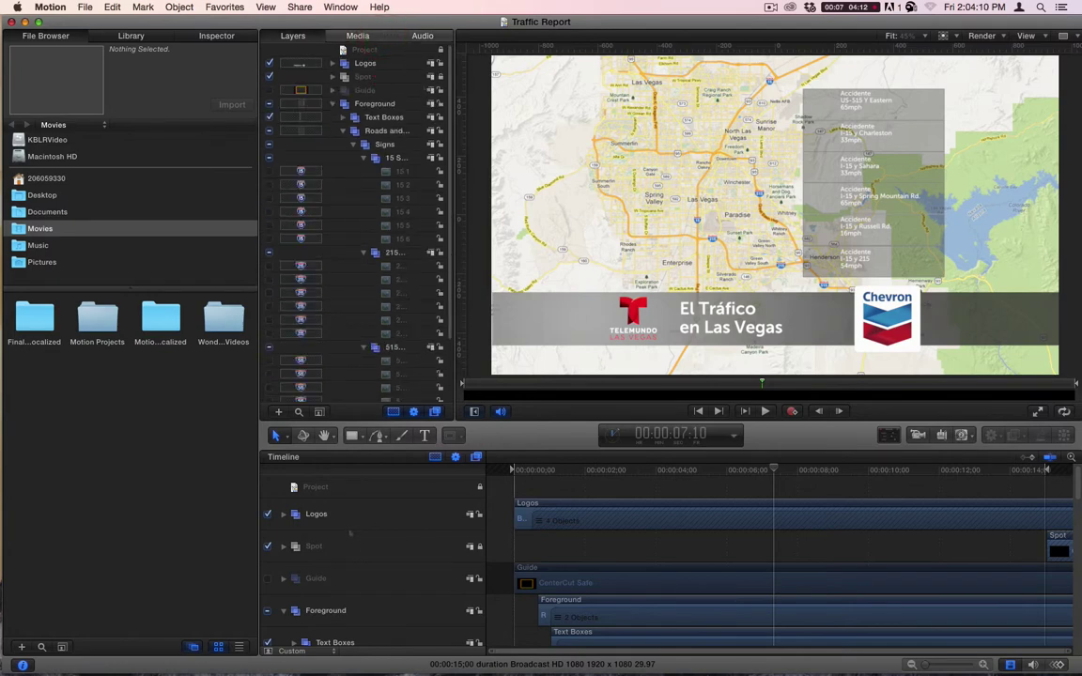
drag(350, 533, 353, 469)
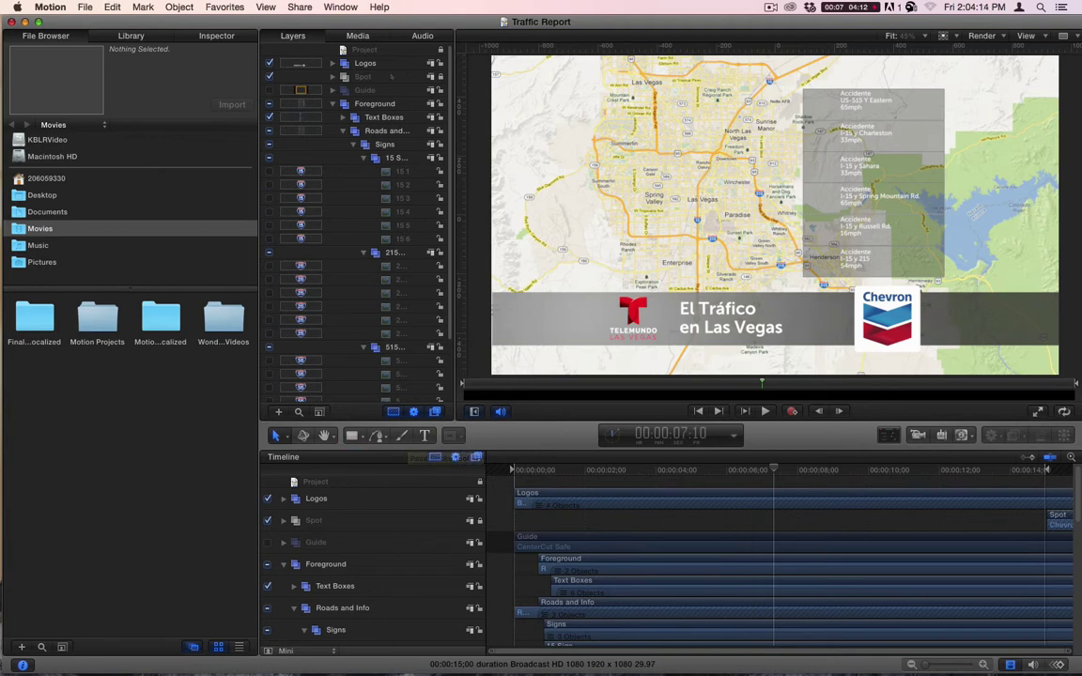
Unlock the Spot group and delete it from the project
click(365, 77)
click(439, 76)
key(BackSpace)
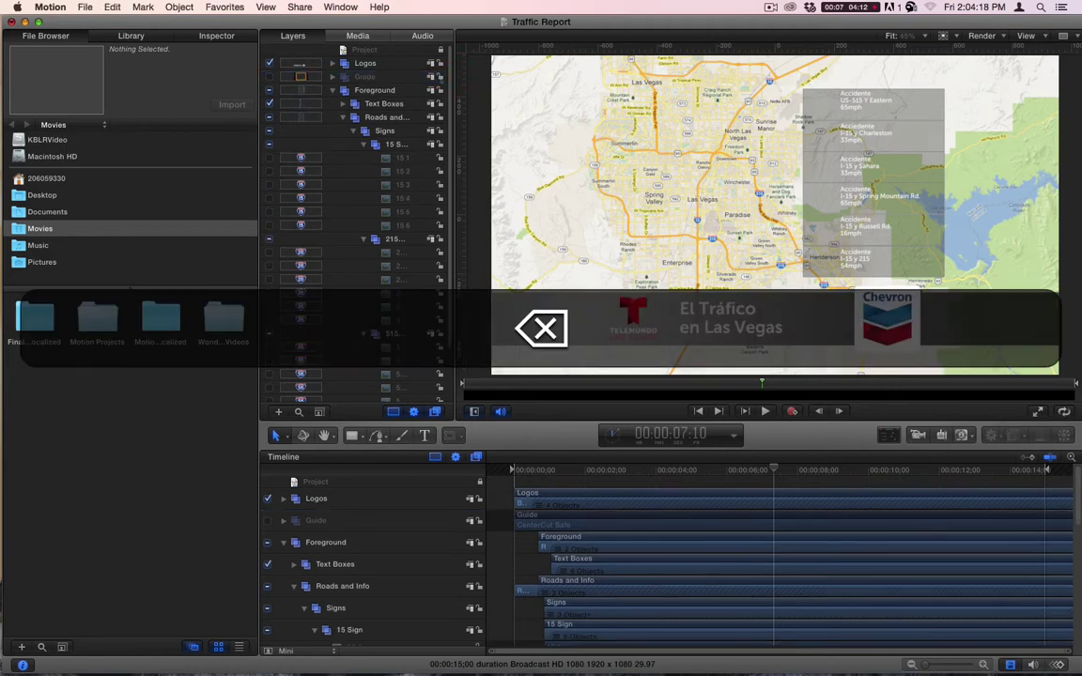
Try deleting the Guide group, and undo the deletion
click(385, 75)
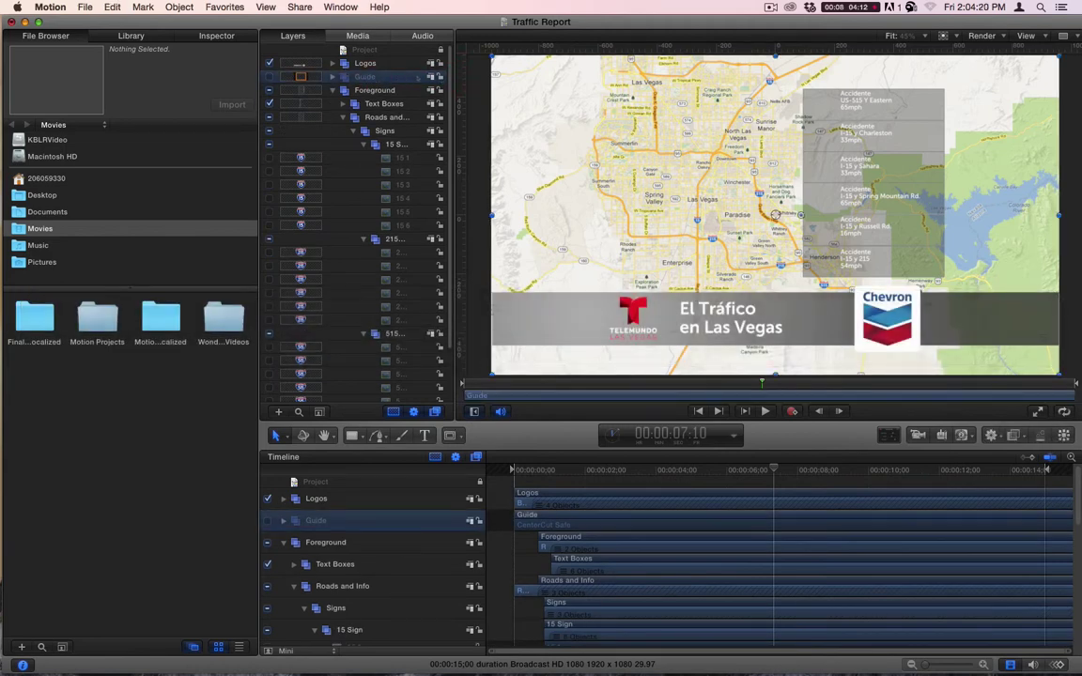
key(BackSpace)
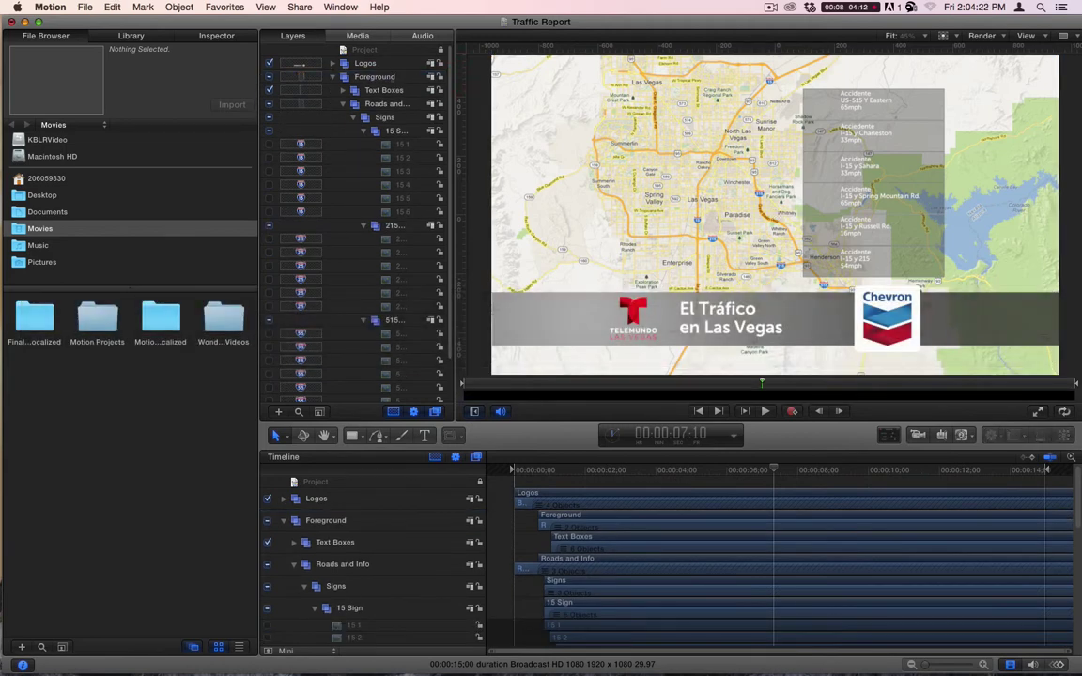
key(super+z)
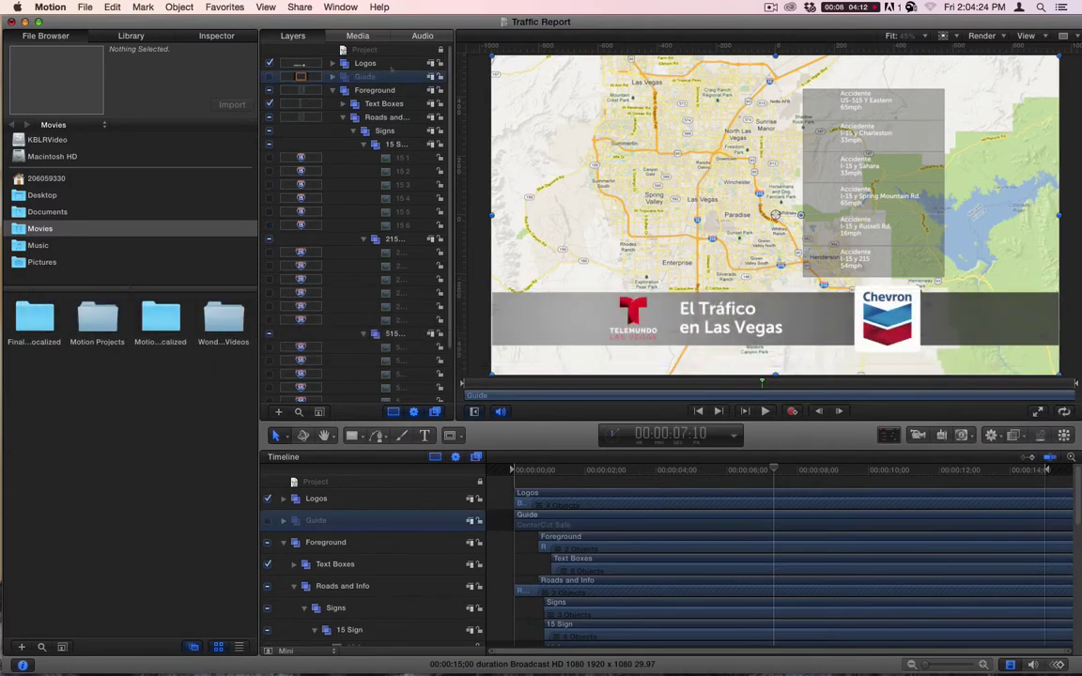
Collapse the Foreground group and expand the Logos group to show its layers
click(365, 63)
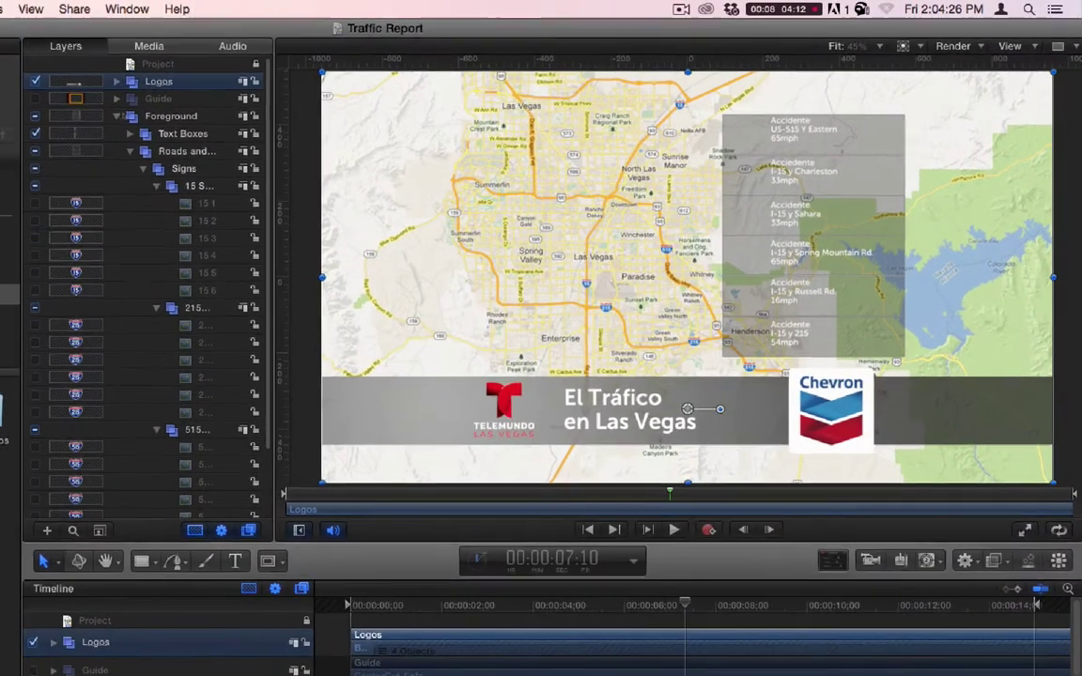
click(332, 90)
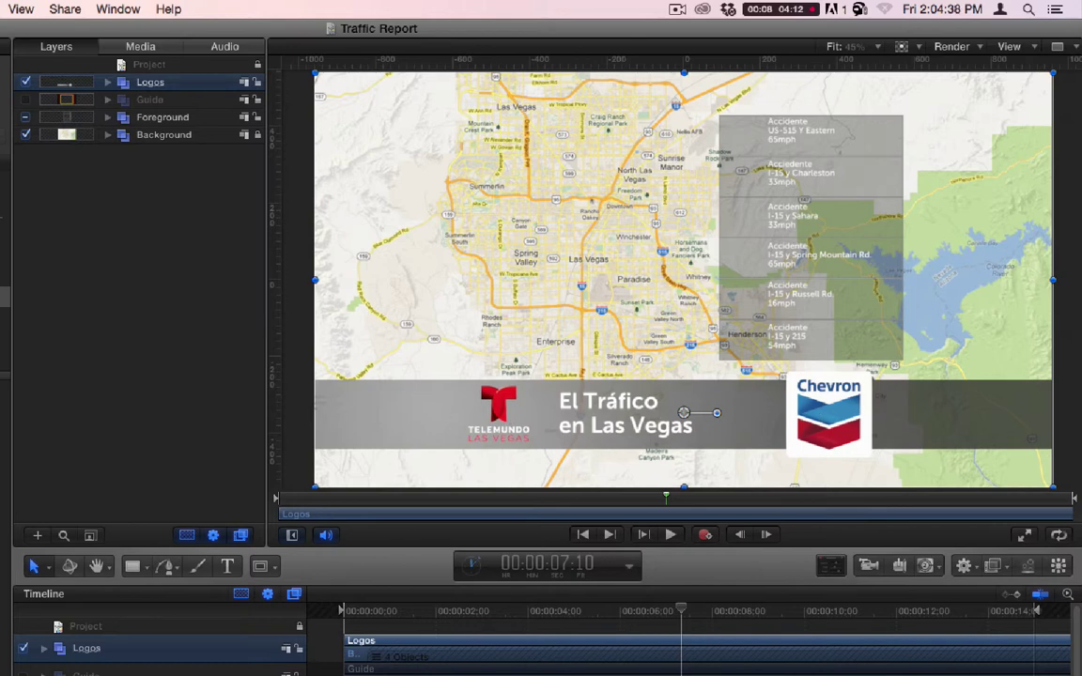
click(106, 82)
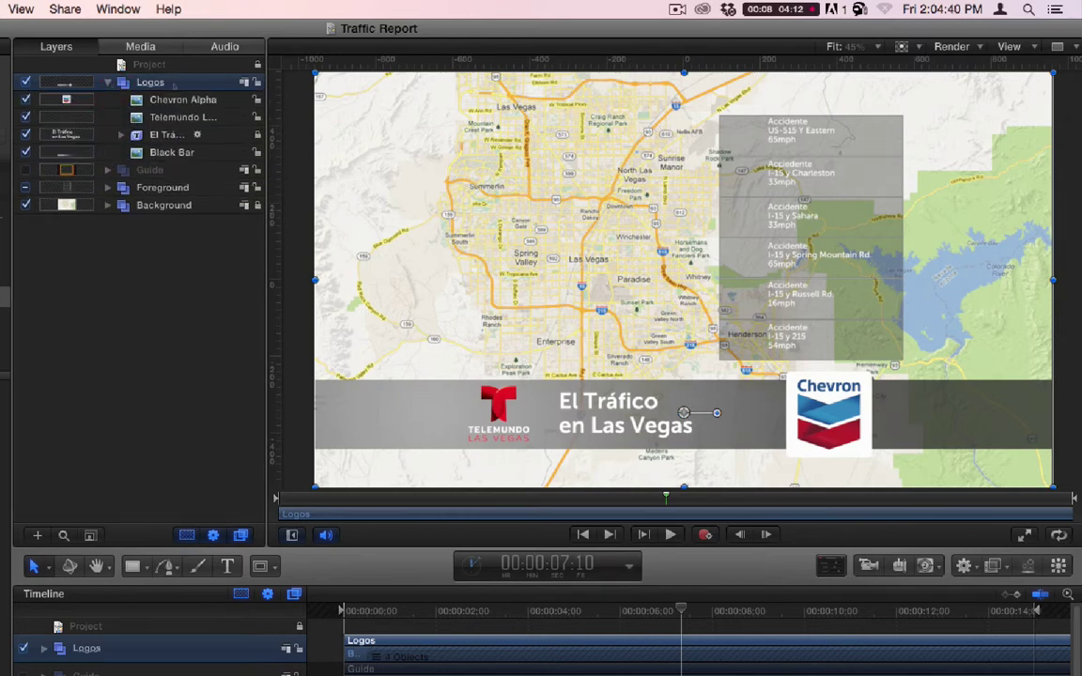
Select the Chevron Alpha layer in the Logos group and save the project
click(231, 131)
key(super+s)
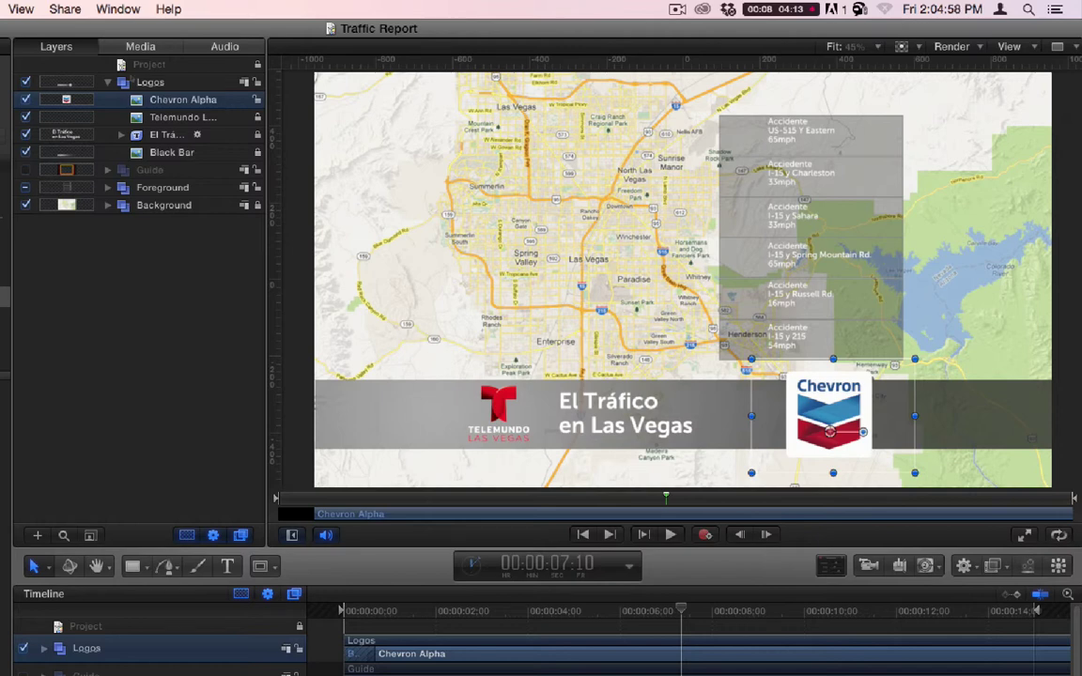
Collapse the Logos group and select it, and preview the Guide overlay before hiding it again
click(108, 82)
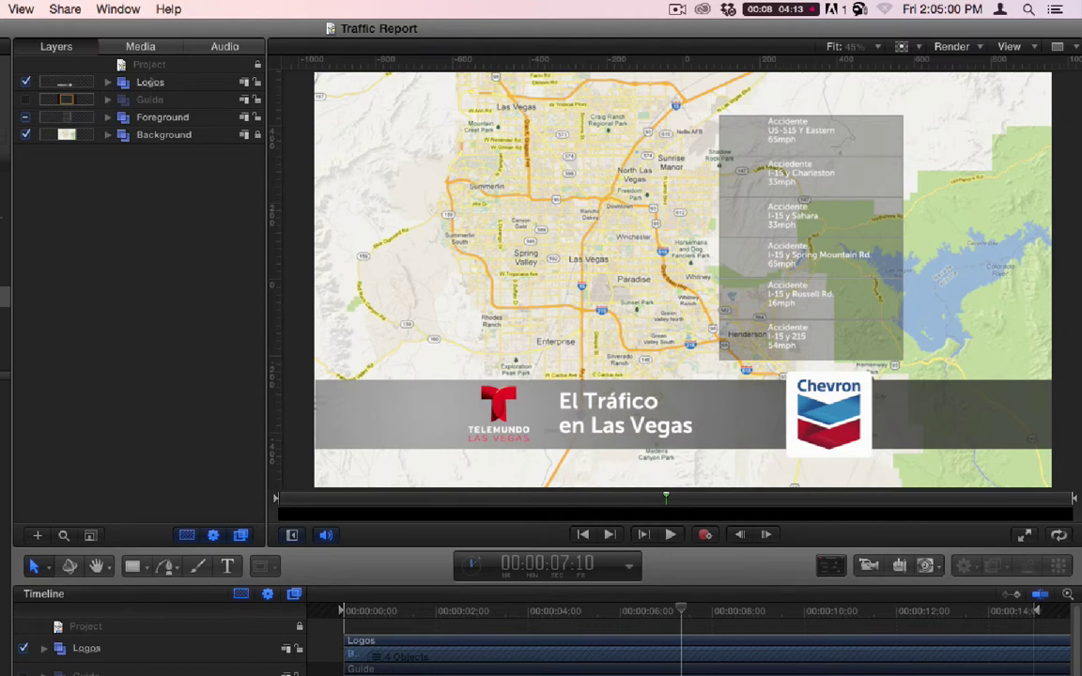
click(150, 83)
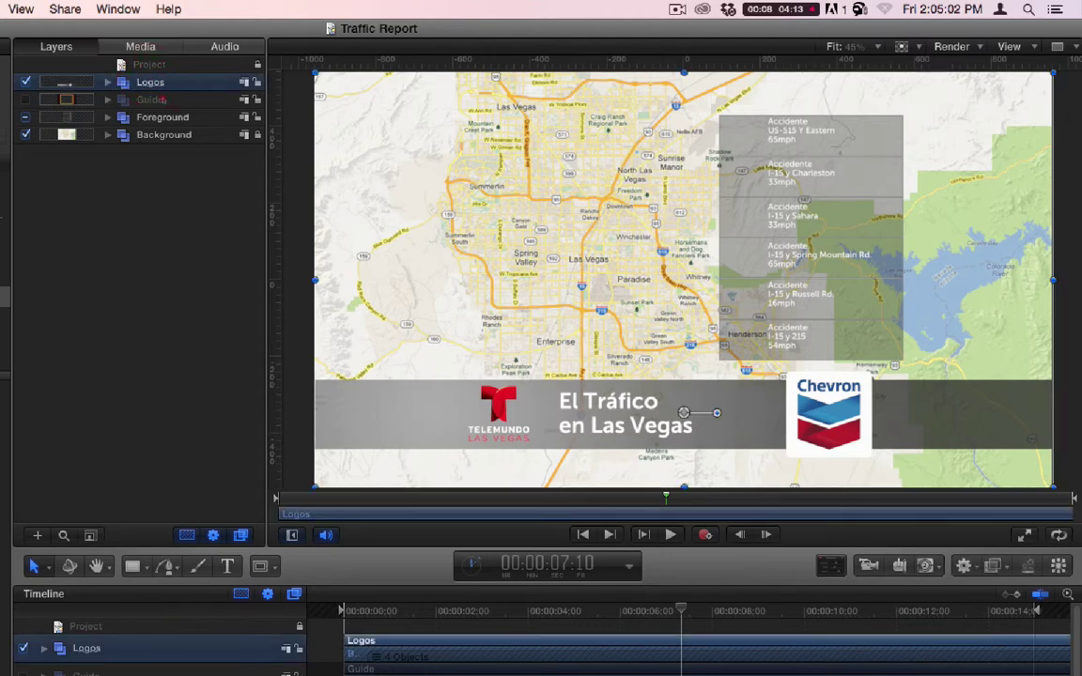
click(165, 101)
click(25, 98)
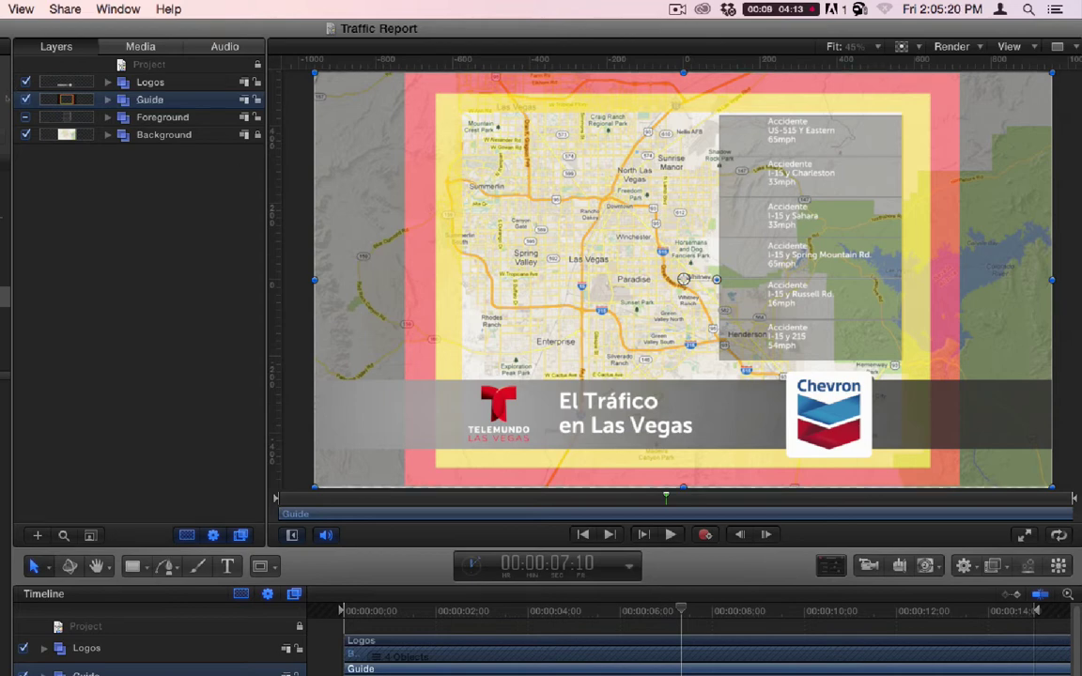
click(25, 99)
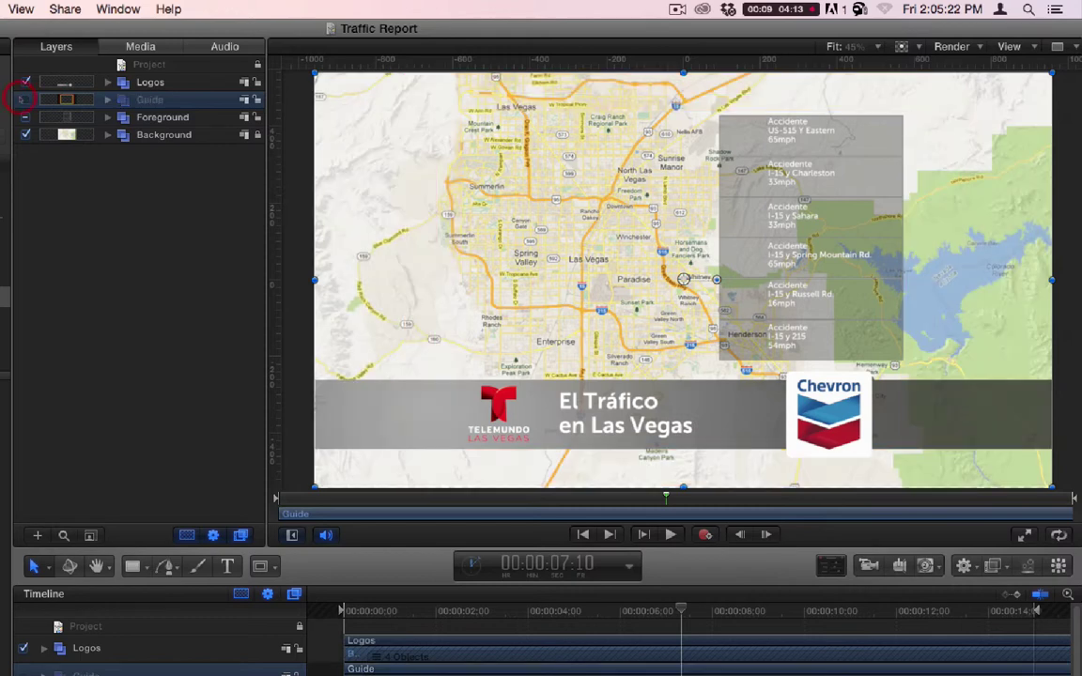
Select the Foreground group, toggle the Background group's visibility off and on, and check the Background group's contents
click(174, 116)
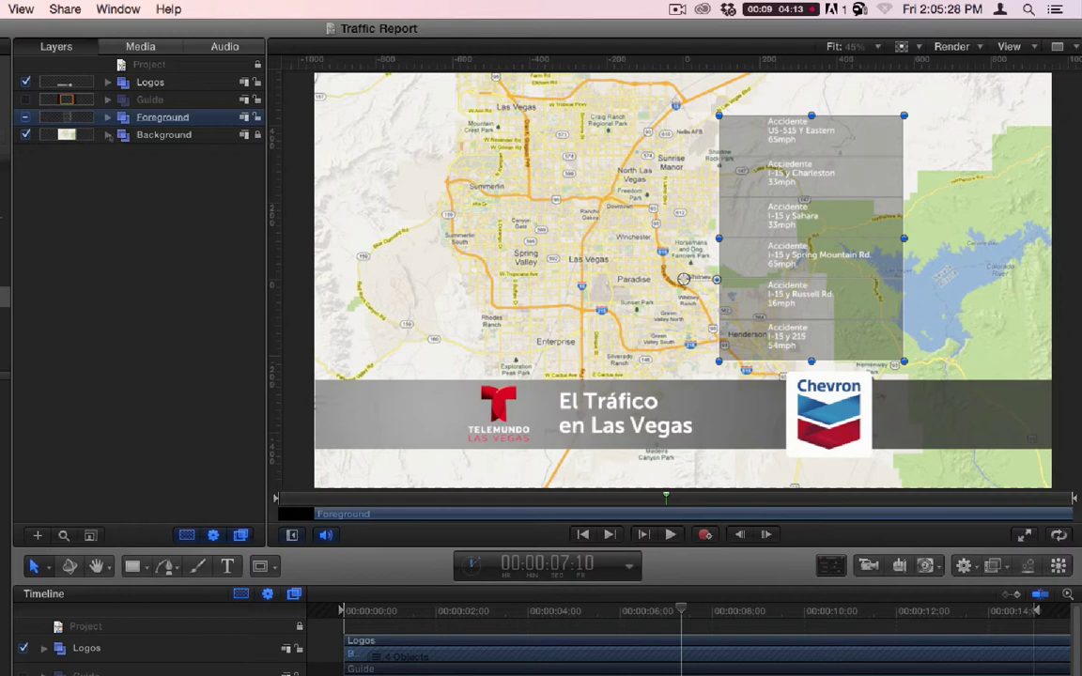
click(26, 134)
click(26, 134)
click(140, 134)
click(107, 134)
click(107, 134)
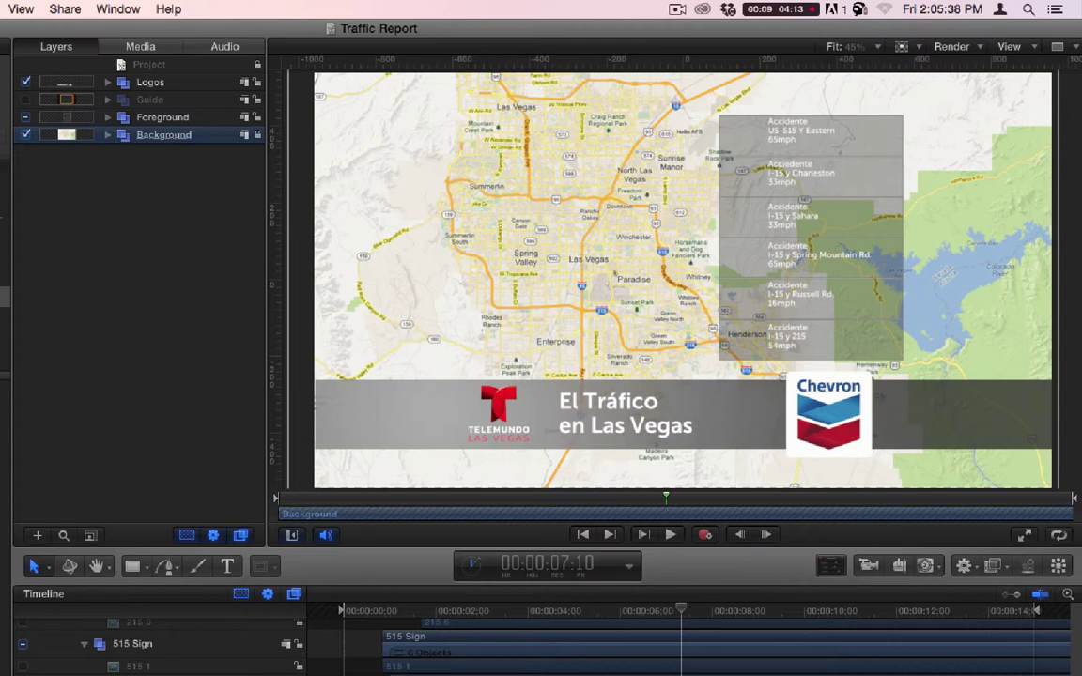
Expand the Foreground group and inspect the Text 1 layer inside Text Boxes, collapsing Text Boxes again
click(103, 116)
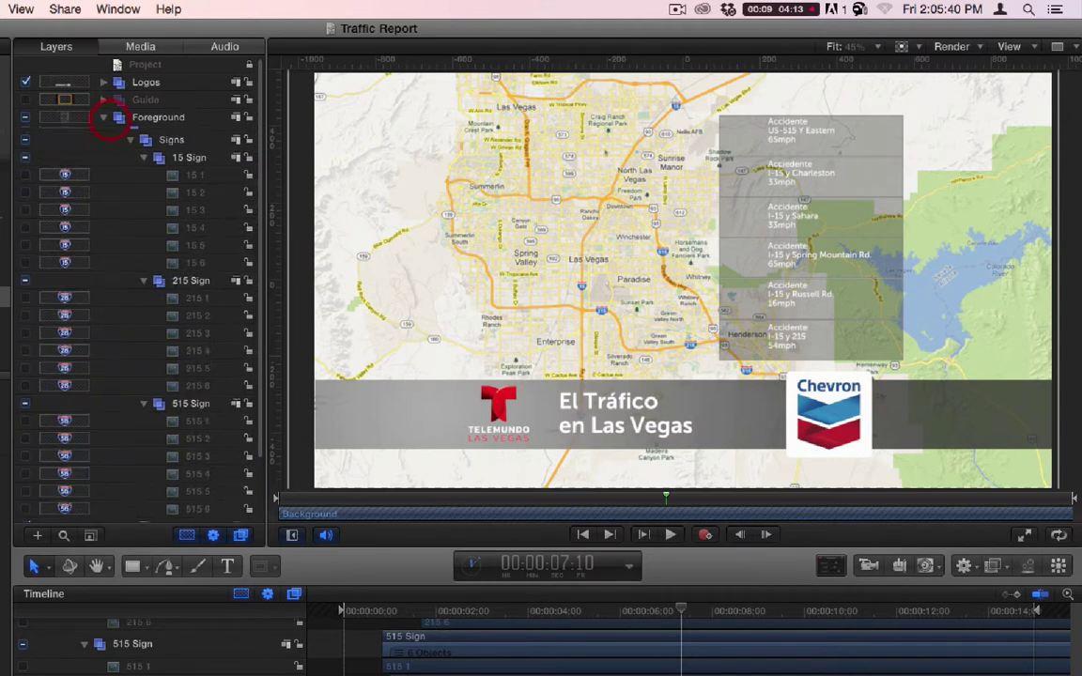
click(115, 152)
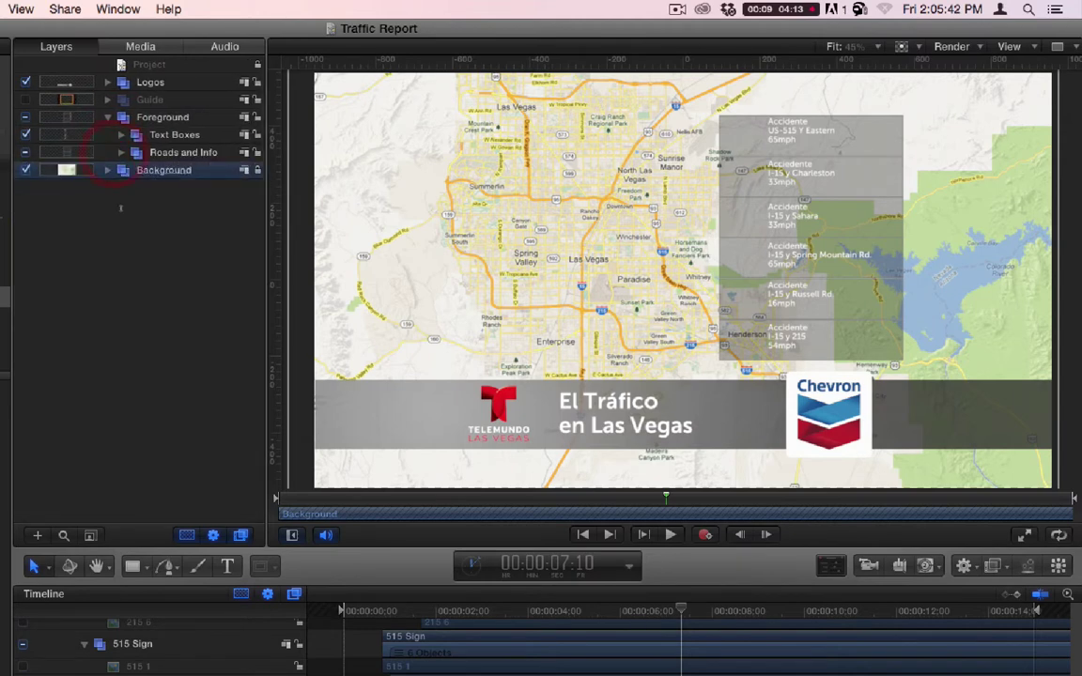
click(121, 134)
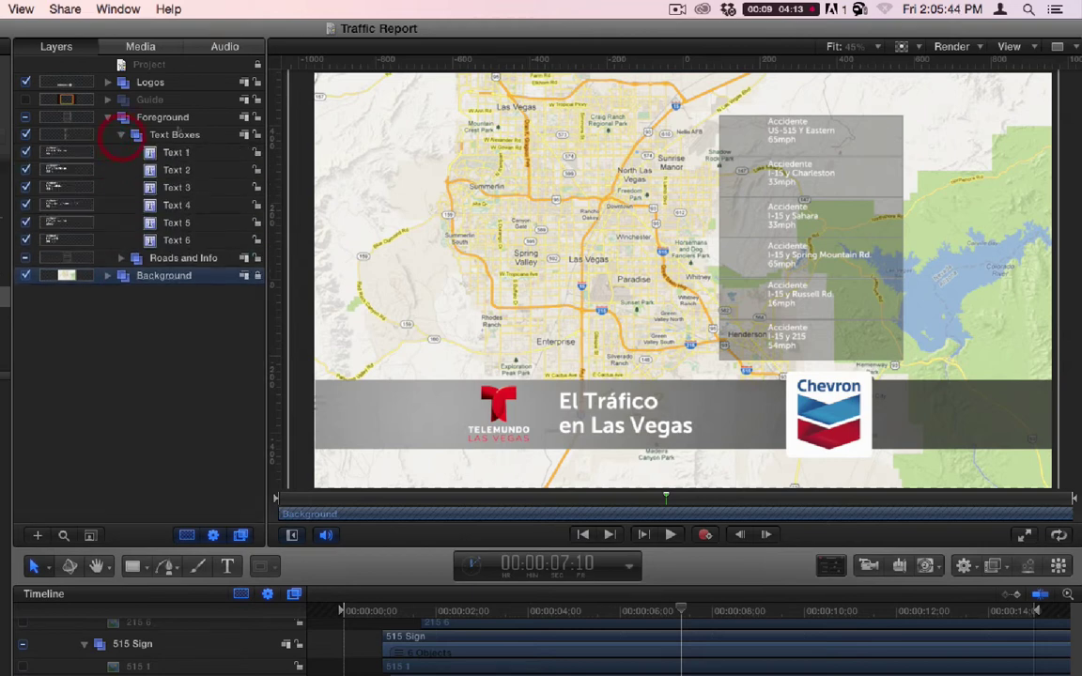
click(173, 152)
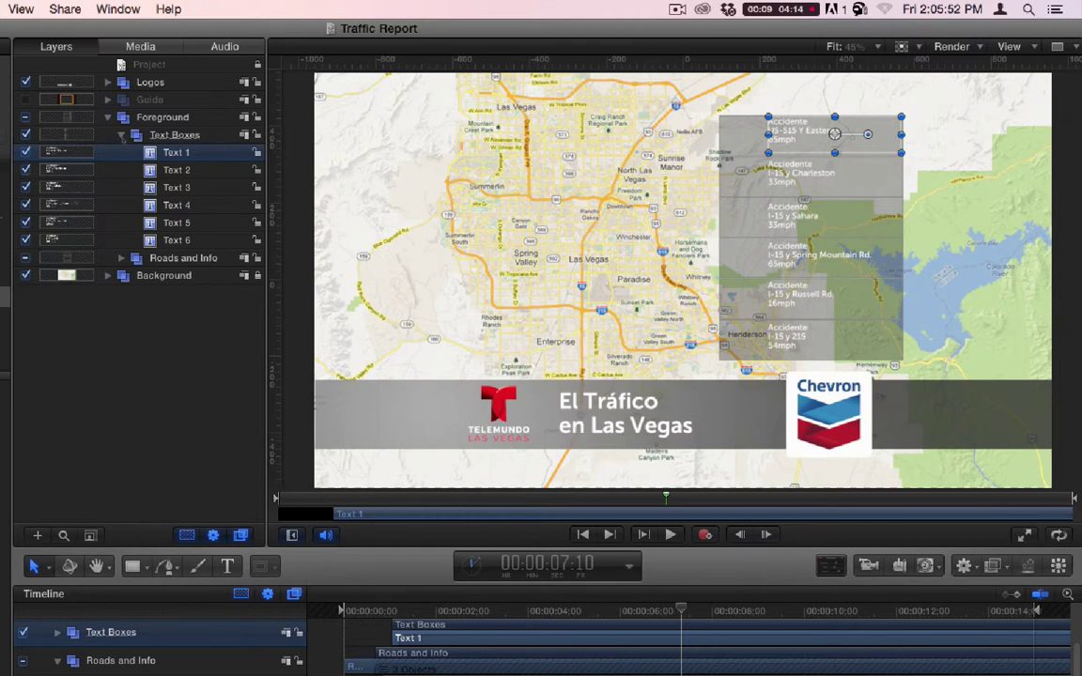
click(121, 135)
Expand Roads and Info, collapse its 15, 215 and 515 Sign groups, and expand the Roads group
click(115, 150)
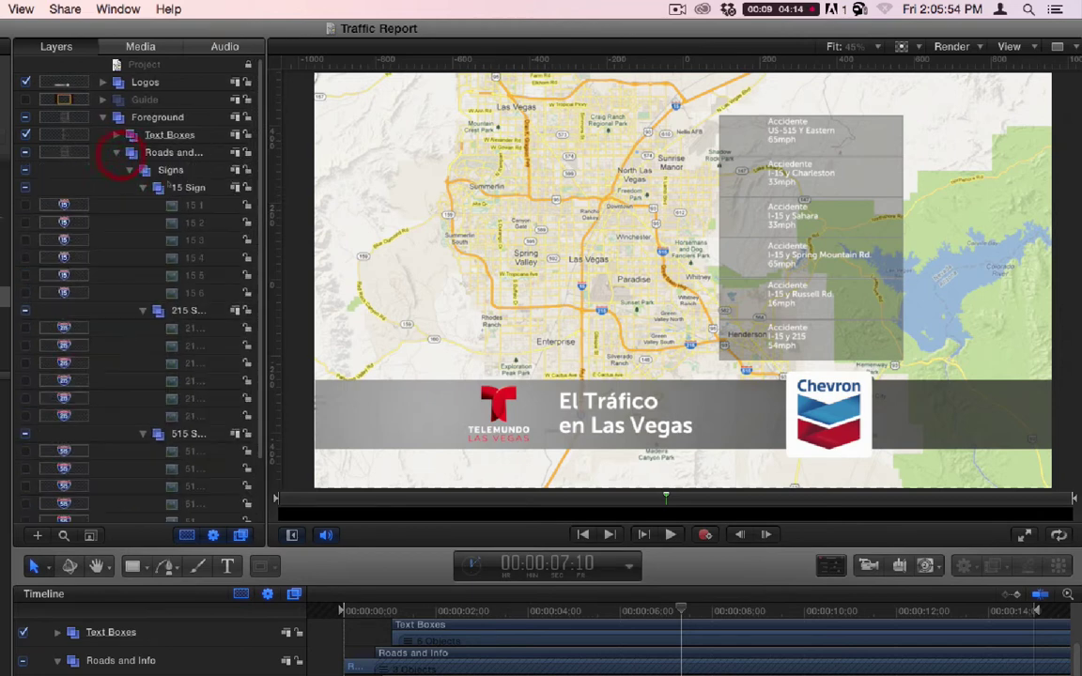
click(143, 187)
click(146, 205)
click(149, 222)
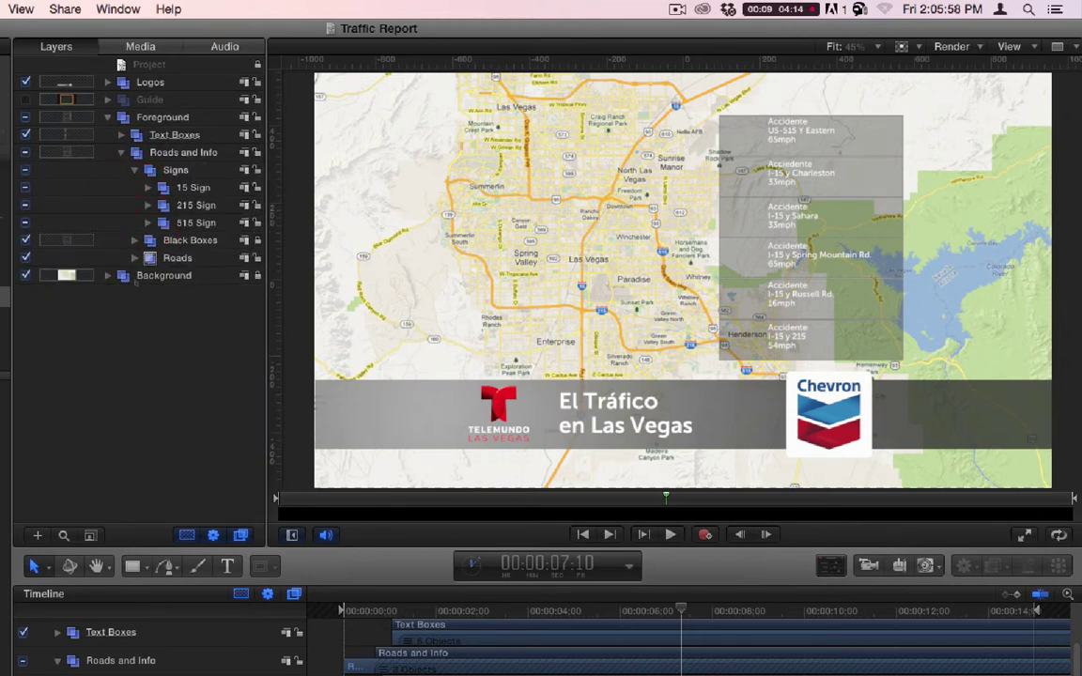
click(135, 257)
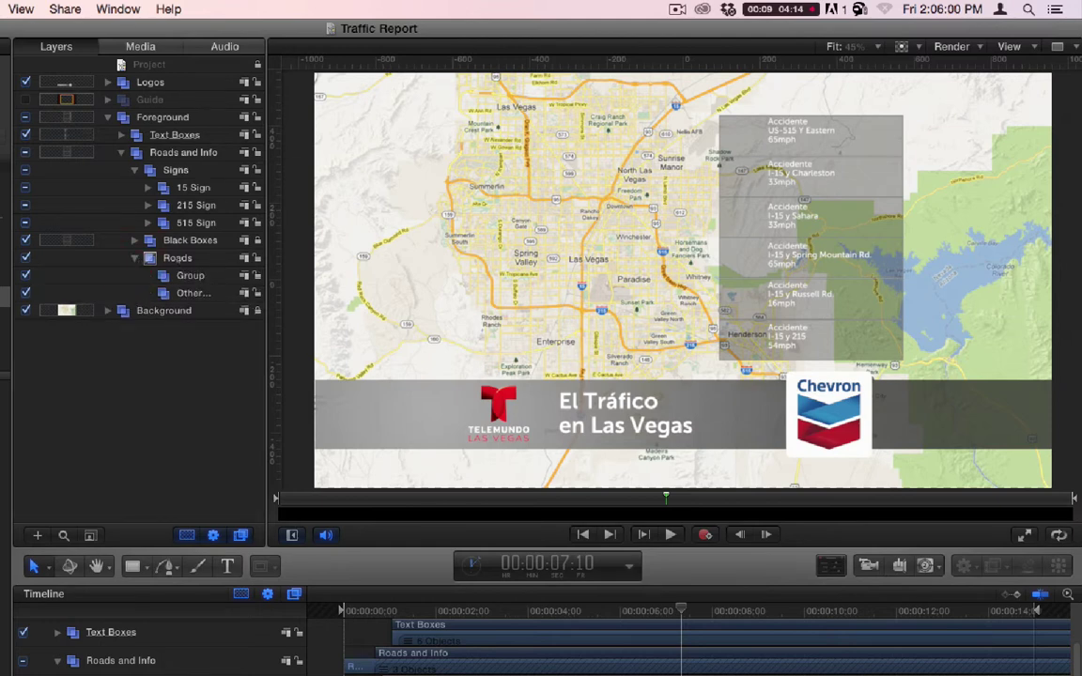
click(156, 252)
Select Roads and Info and its Signs group, and expand the 515, 215 and 15 Sign groups
click(174, 152)
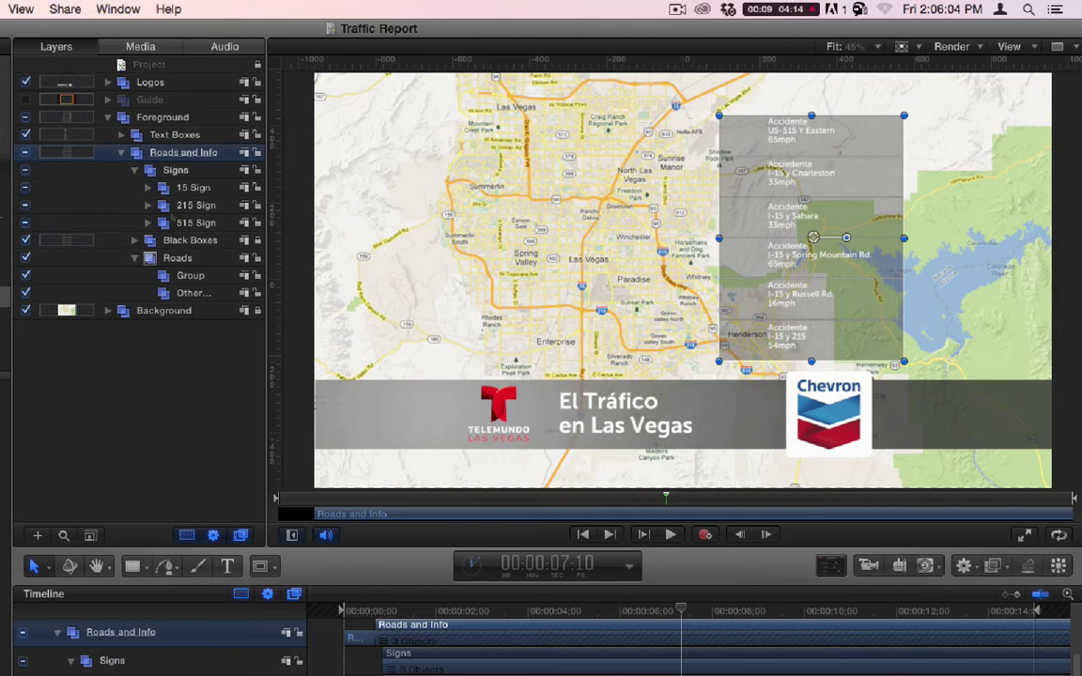
click(175, 170)
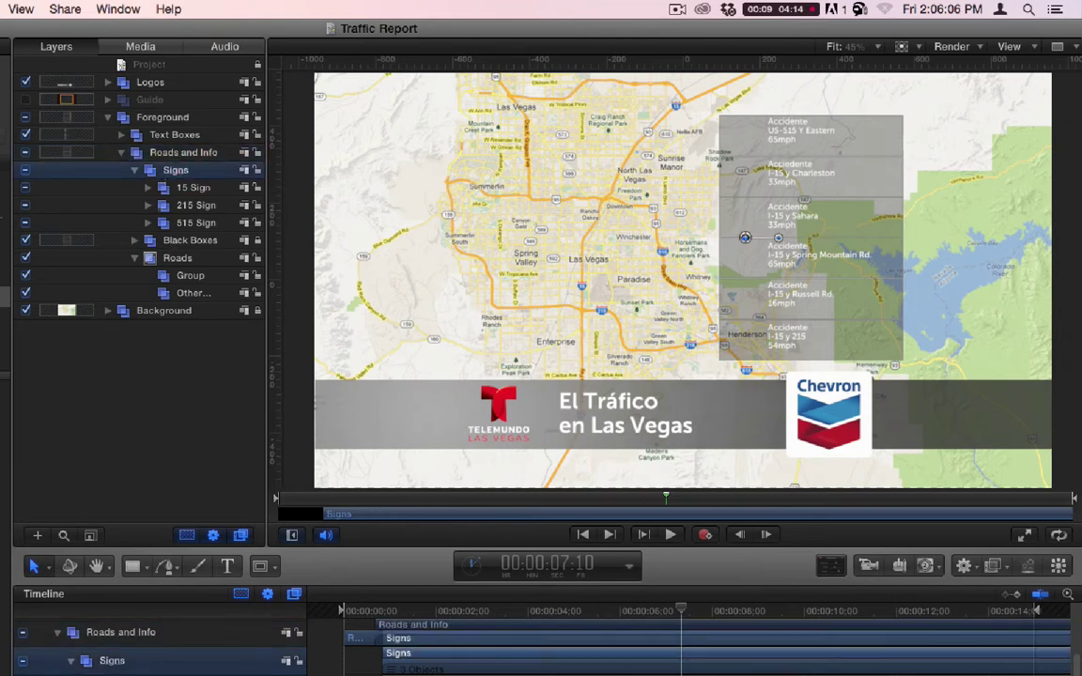
click(147, 223)
click(148, 205)
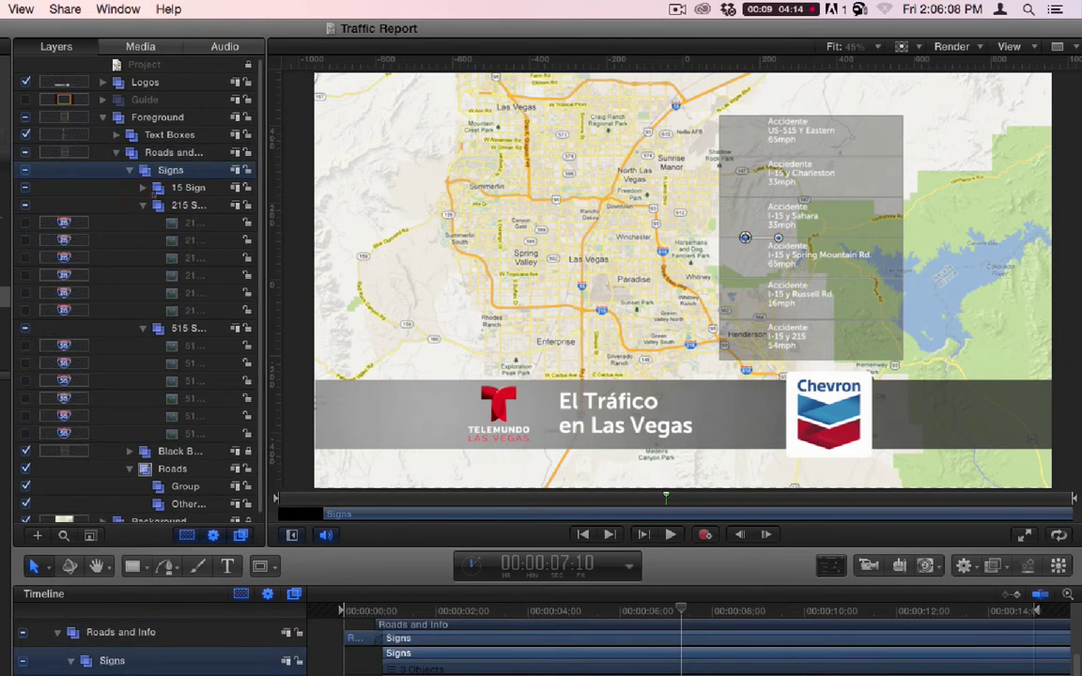
click(146, 187)
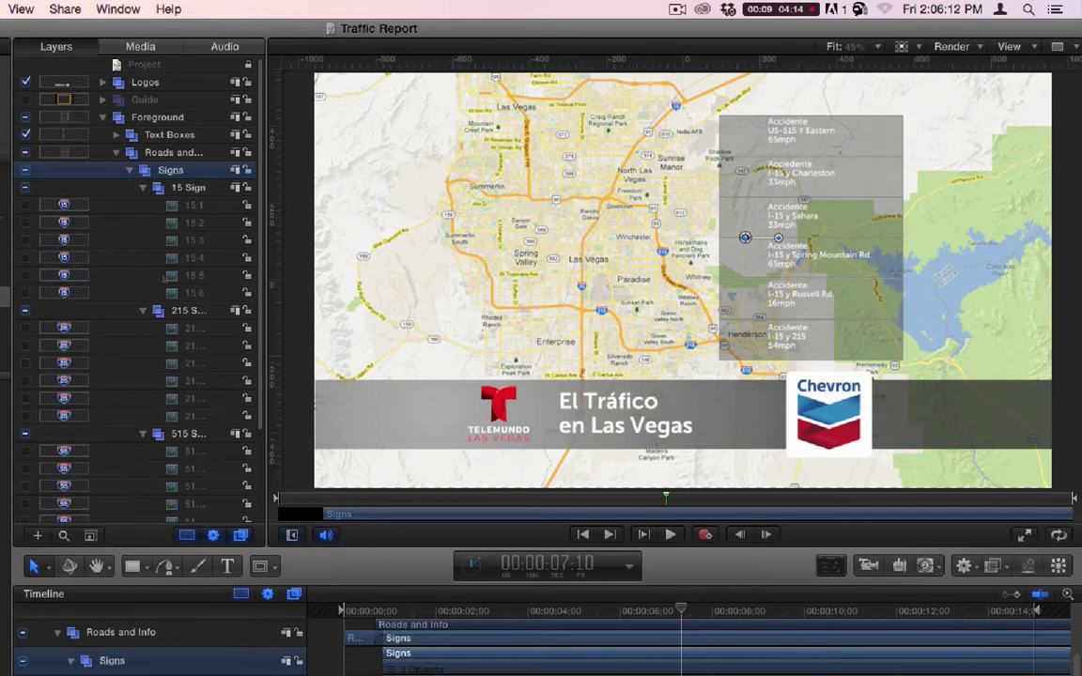
Show the 515 sign beside the first incident and the 15 signs beside incidents two to six
click(25, 223)
click(26, 239)
scroll(130, 284, down, 5)
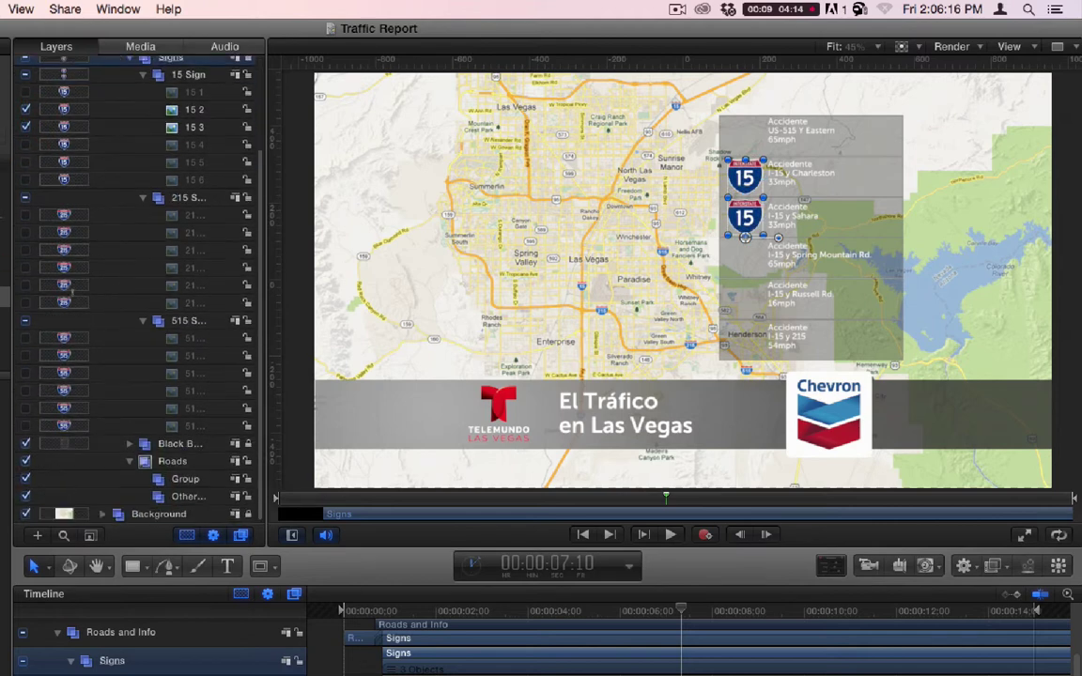
click(26, 338)
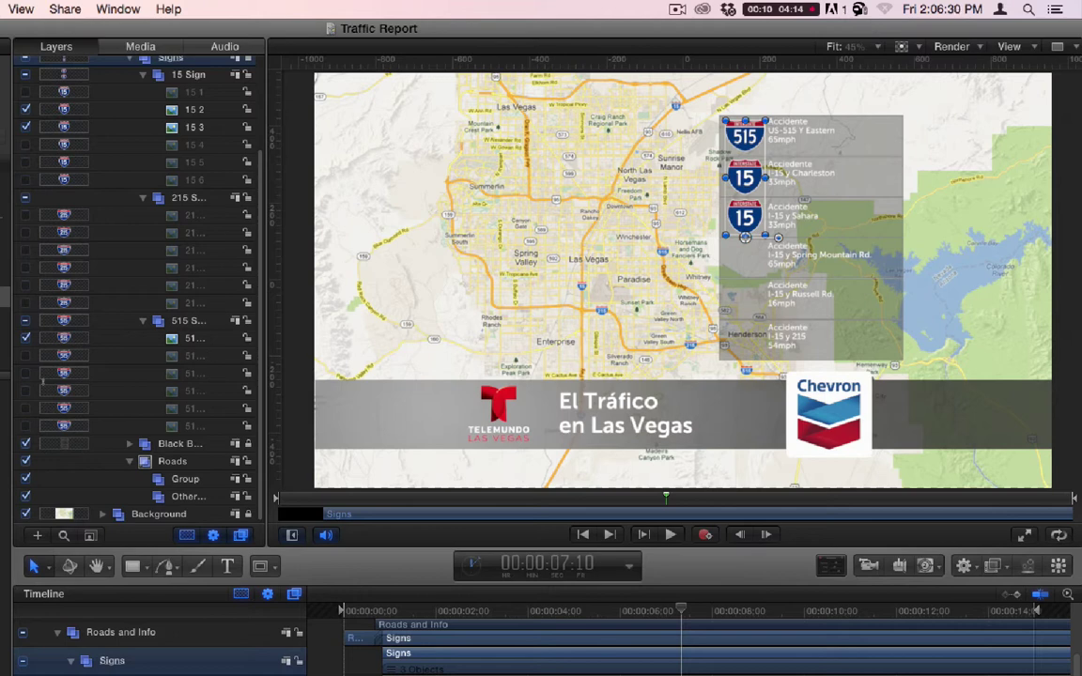
click(25, 144)
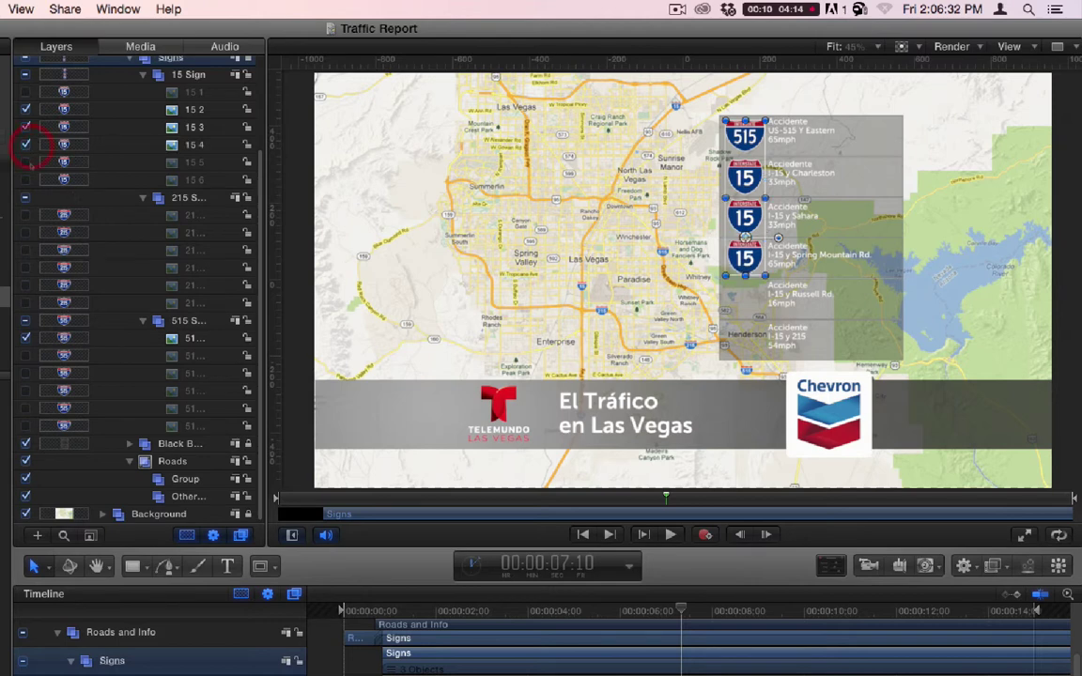
click(25, 161)
click(26, 179)
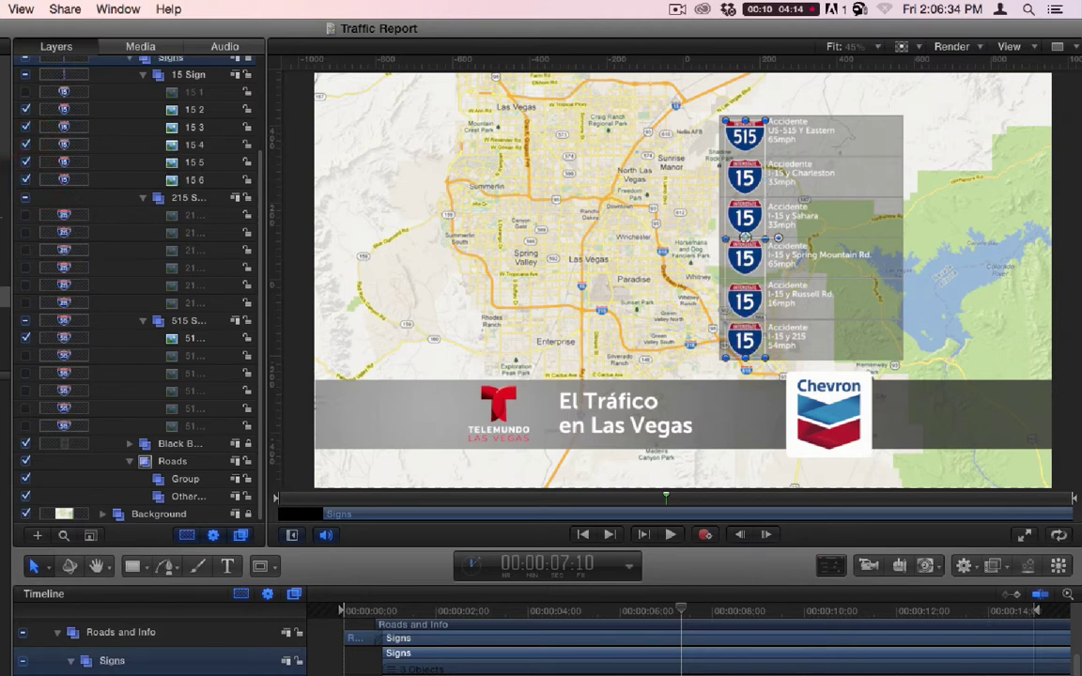
Toggle the second and third 15 signs, hide the fifth one, and try the 215 sign in its place
click(25, 109)
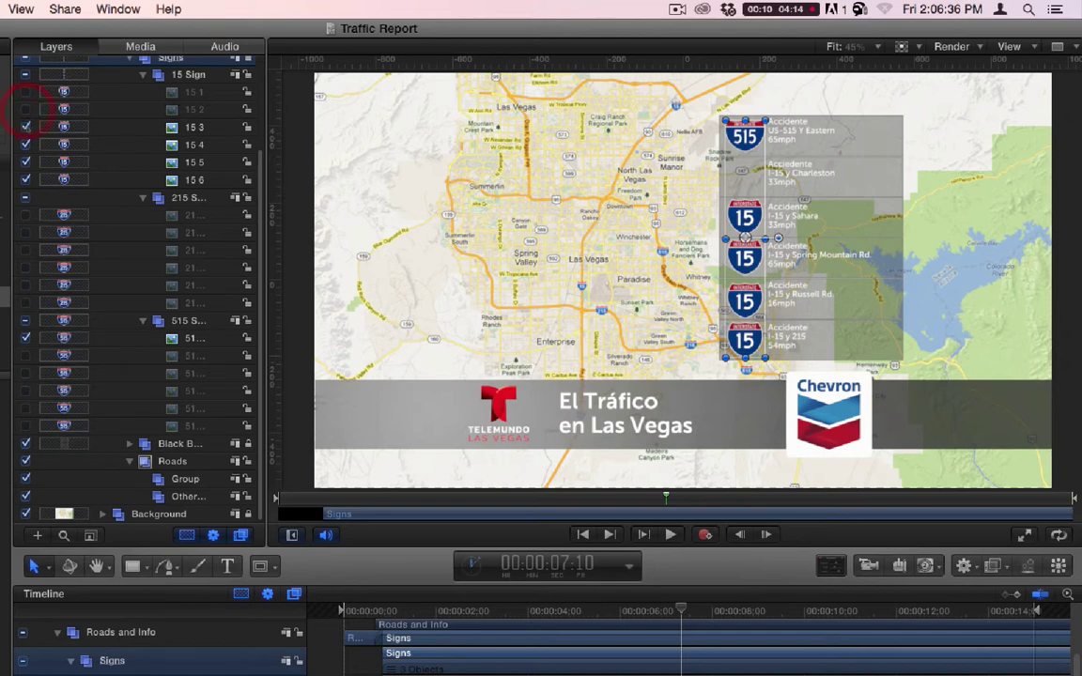
click(26, 126)
click(25, 127)
click(26, 109)
click(25, 161)
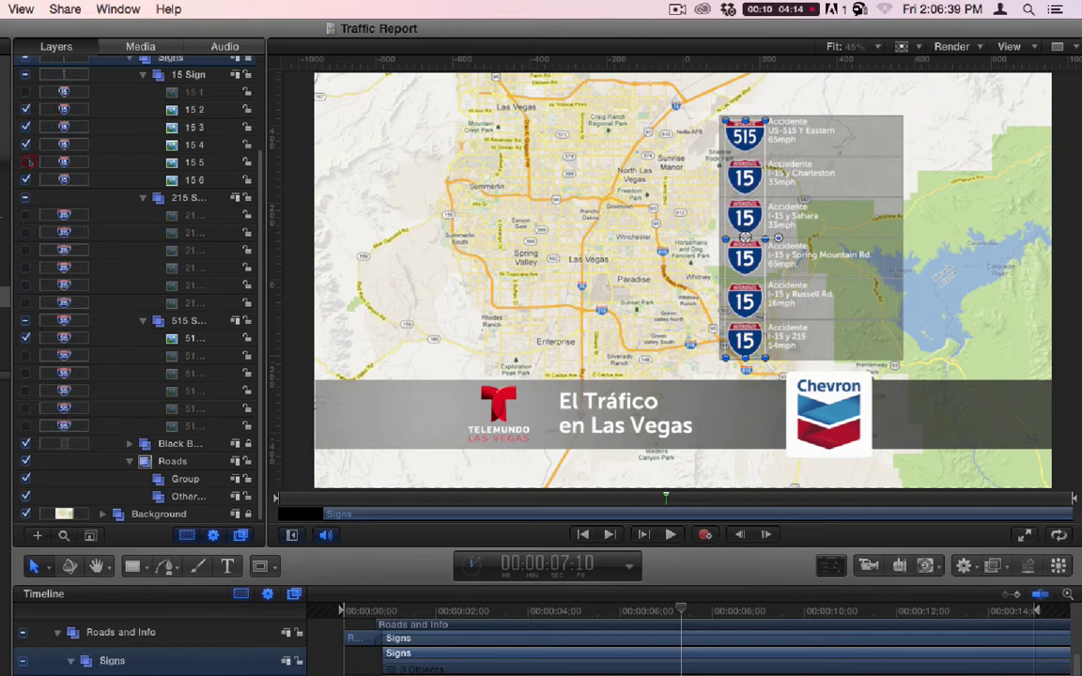
click(26, 285)
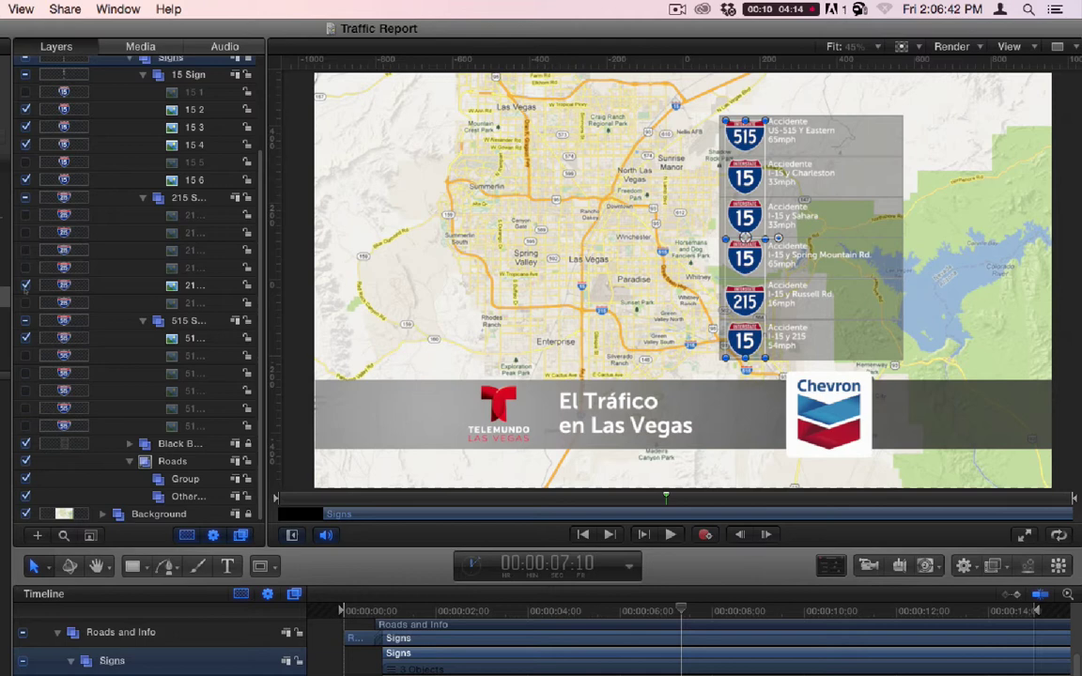
click(26, 285)
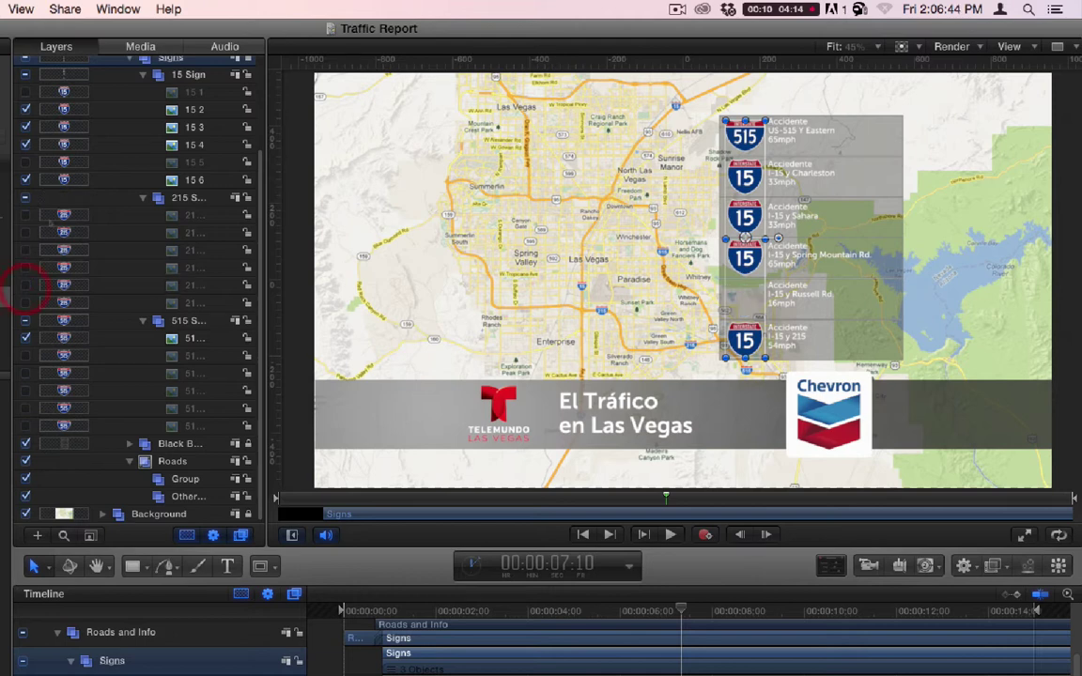
Hide the remaining 15 signs and the 515 sign so no incident has a road sign
click(25, 180)
click(25, 144)
click(26, 126)
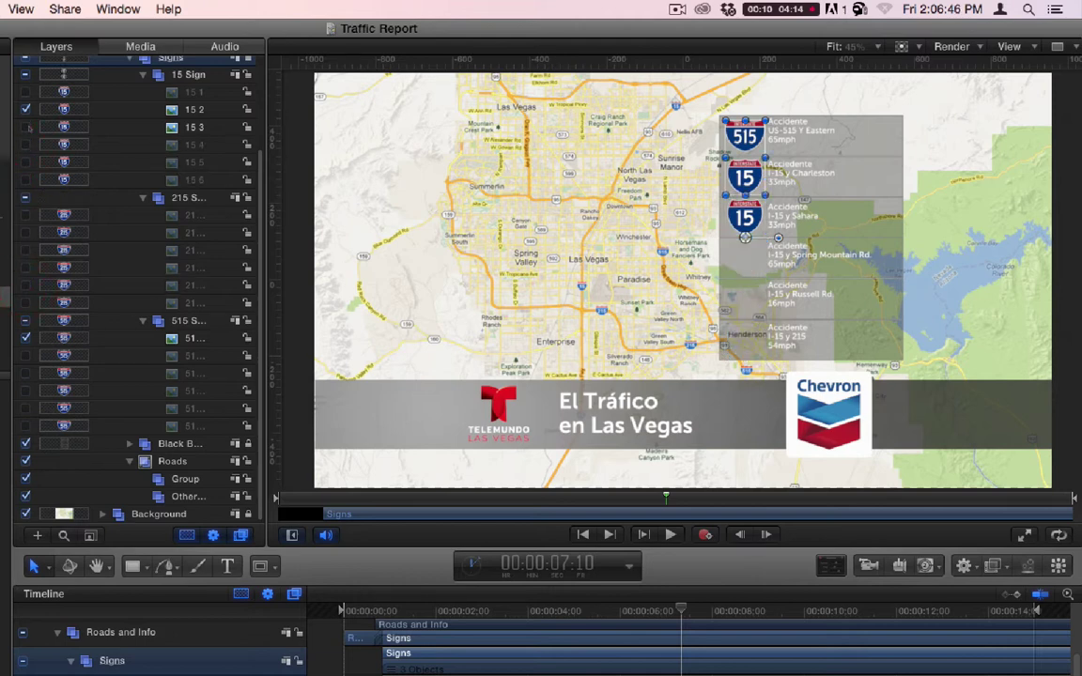
click(25, 109)
click(25, 338)
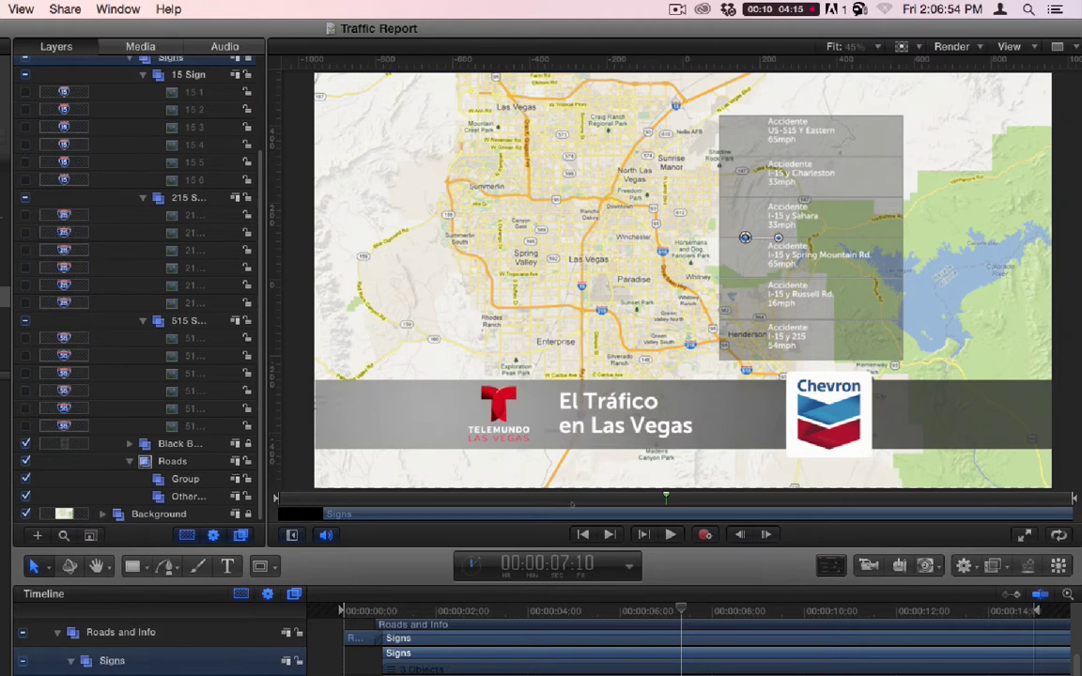
Open the first incident's text, US-515 Y Eastern, for editing, and exit with its text box selected
double_click(800, 132)
click(808, 145)
click(776, 137)
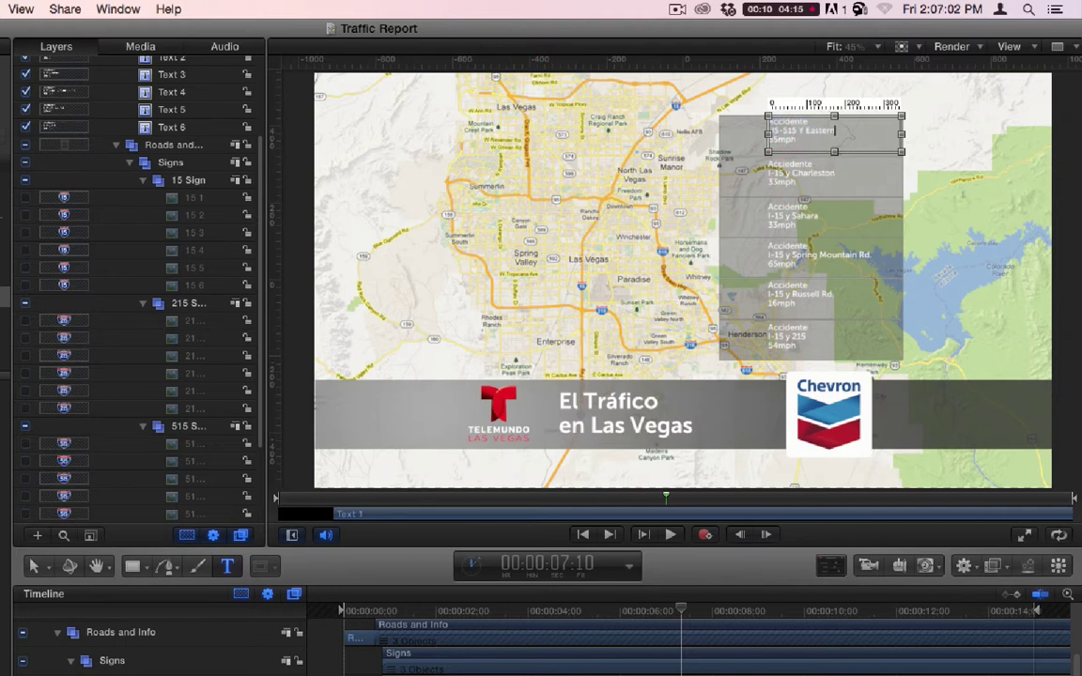
key(Escape)
click(807, 169)
click(803, 128)
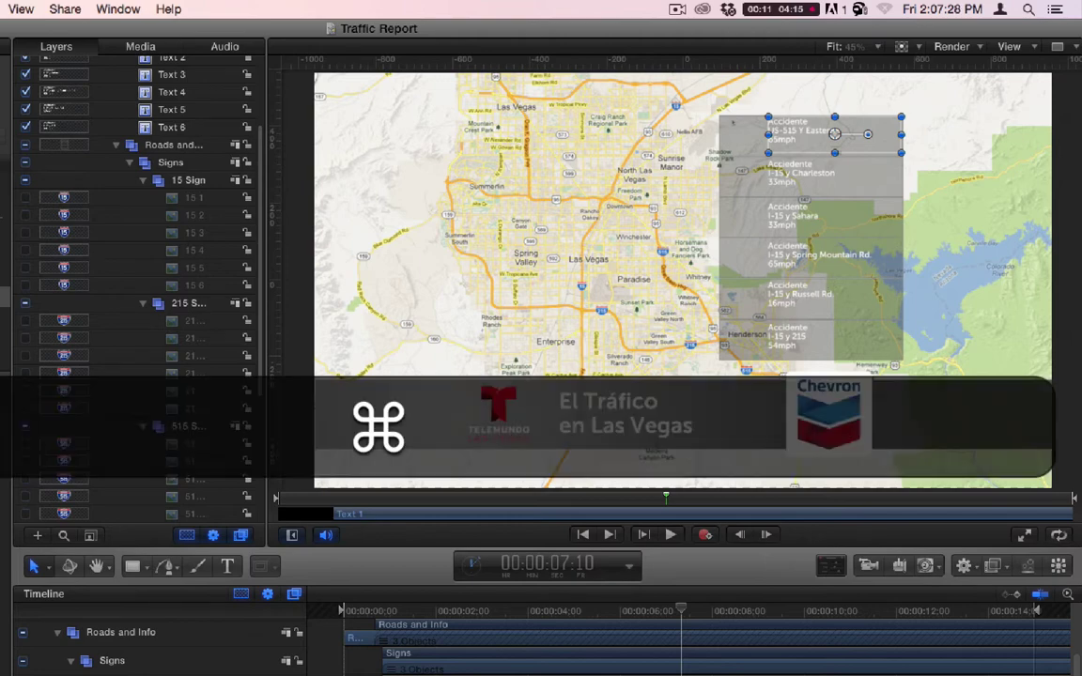
Switch to the SigAlert map in the browser and check the accident on Sahara Ave at Decatur Blvd
key(super+Tab)
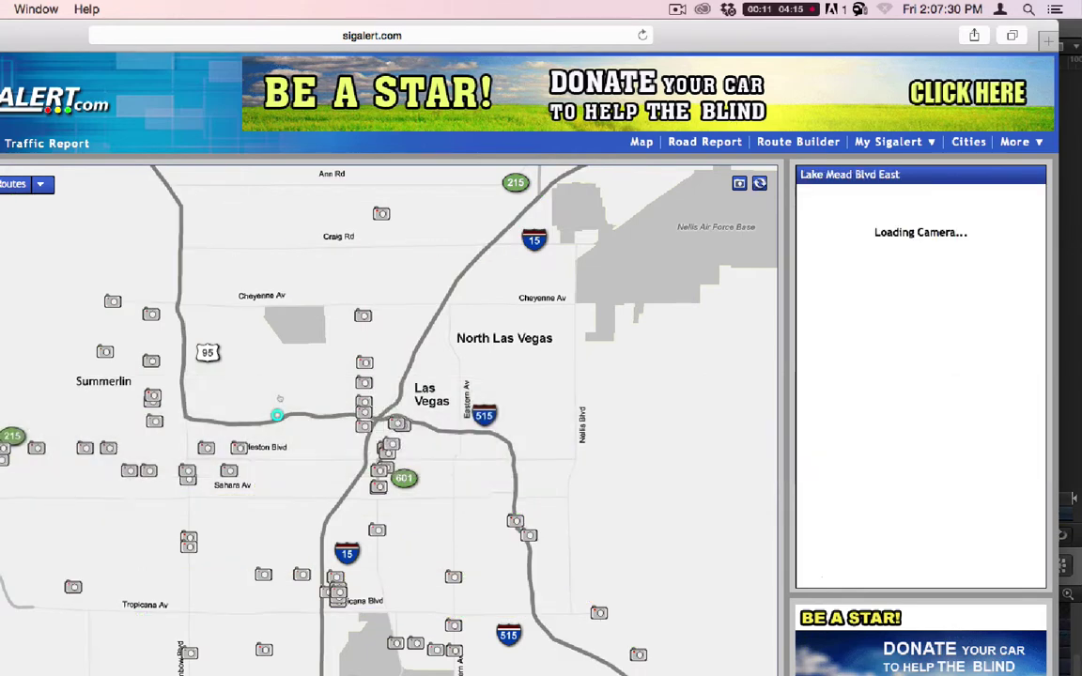
click(263, 485)
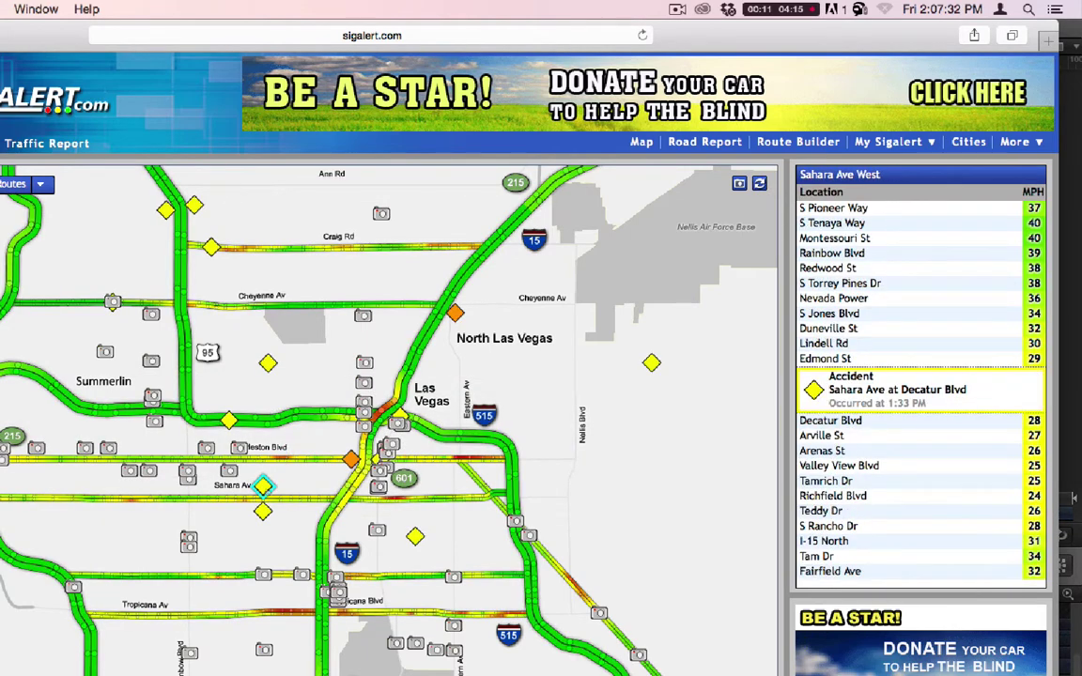
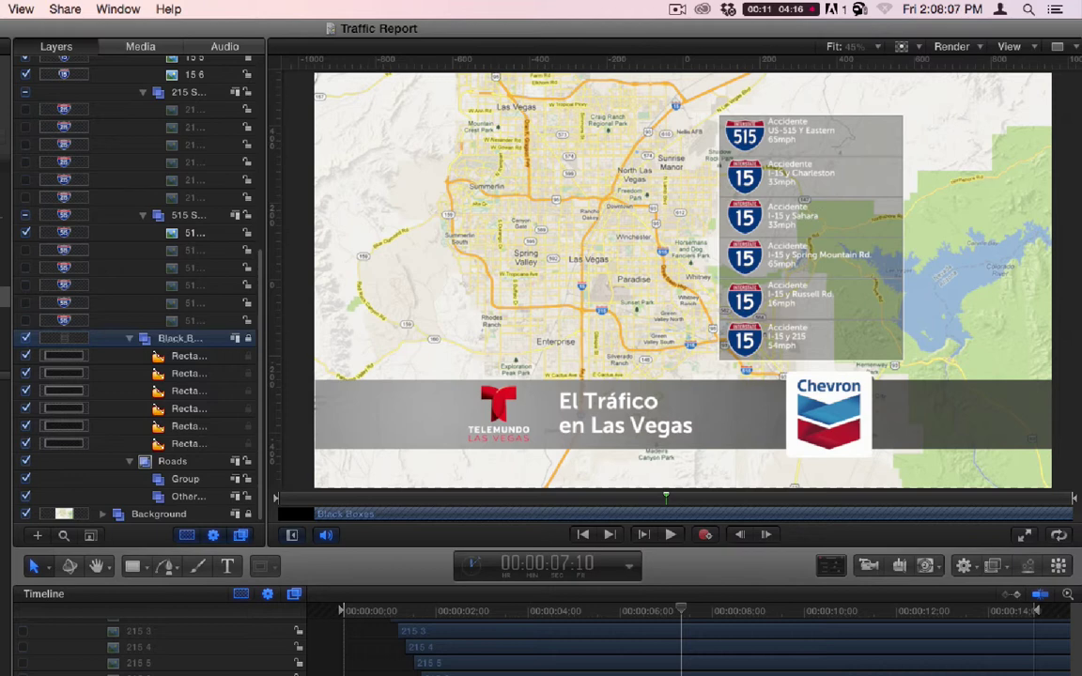
Toggle the Black Boxes group's visibility off and on to check the backing behind the incident list
click(25, 338)
click(25, 338)
Select the Roads group and draw a paint stroke along the highway through Downtown, south of Freedom Park
click(169, 461)
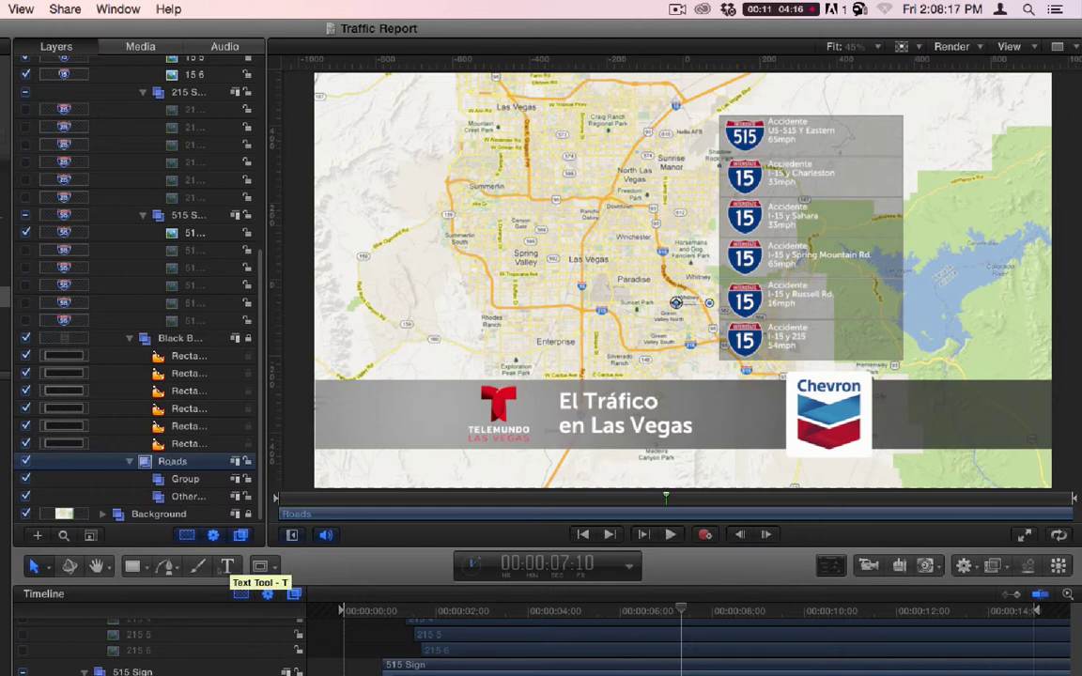
click(198, 567)
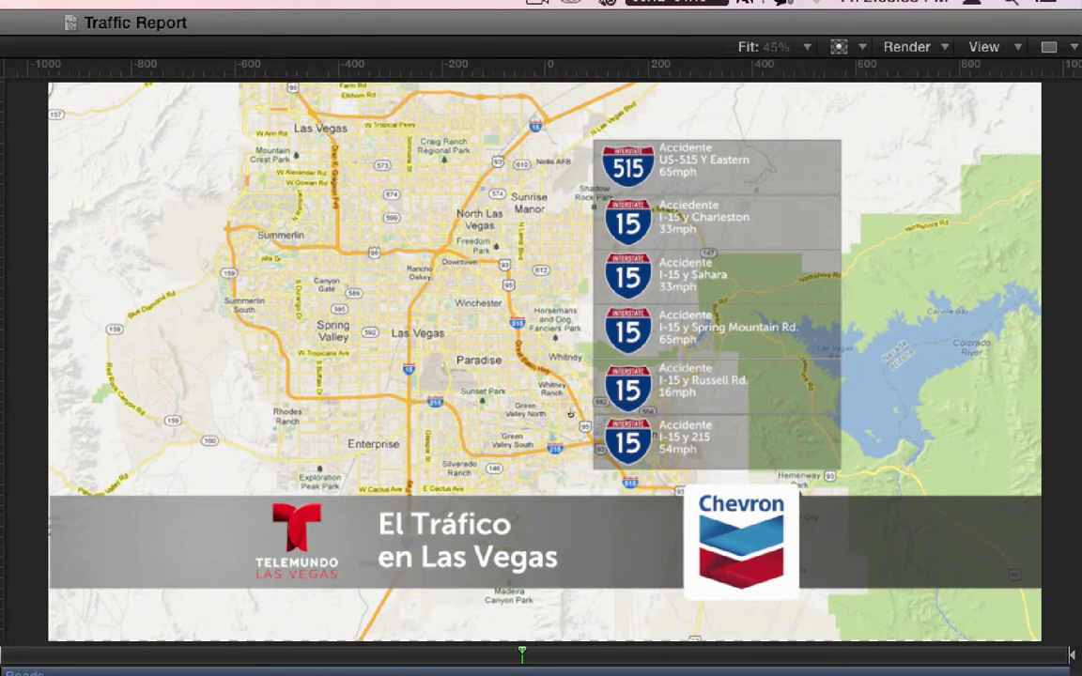
drag(425, 252, 504, 263)
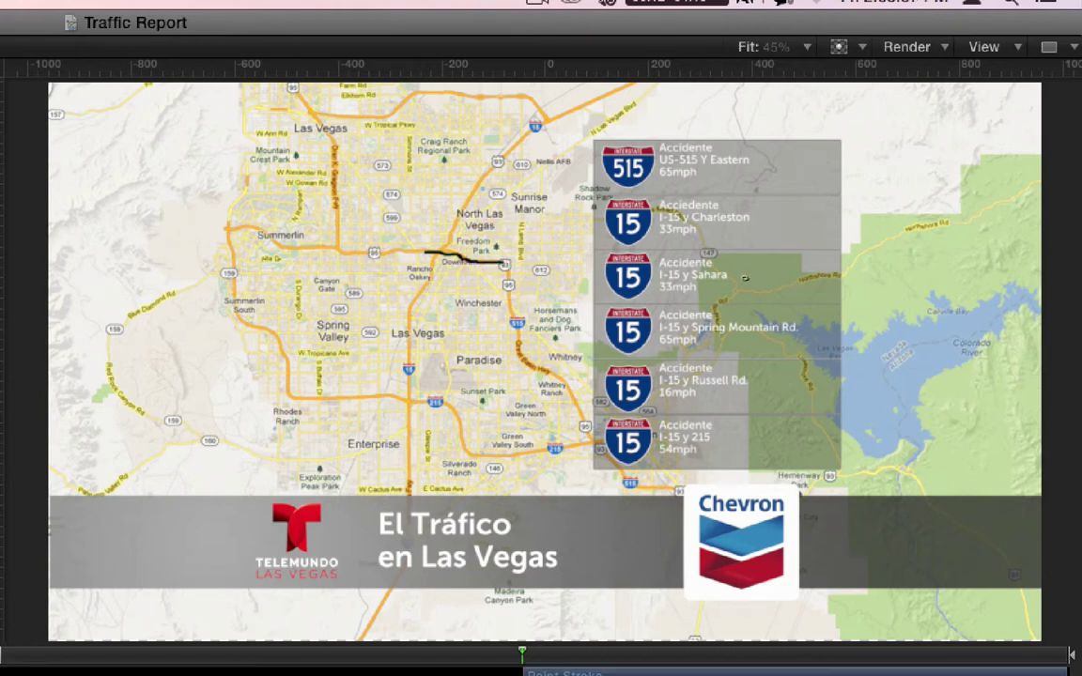
Undo the stray paint stroke and paint connected strokes down I-15 from Freedom Park through Las Vegas to just east of Enterprise
click(746, 221)
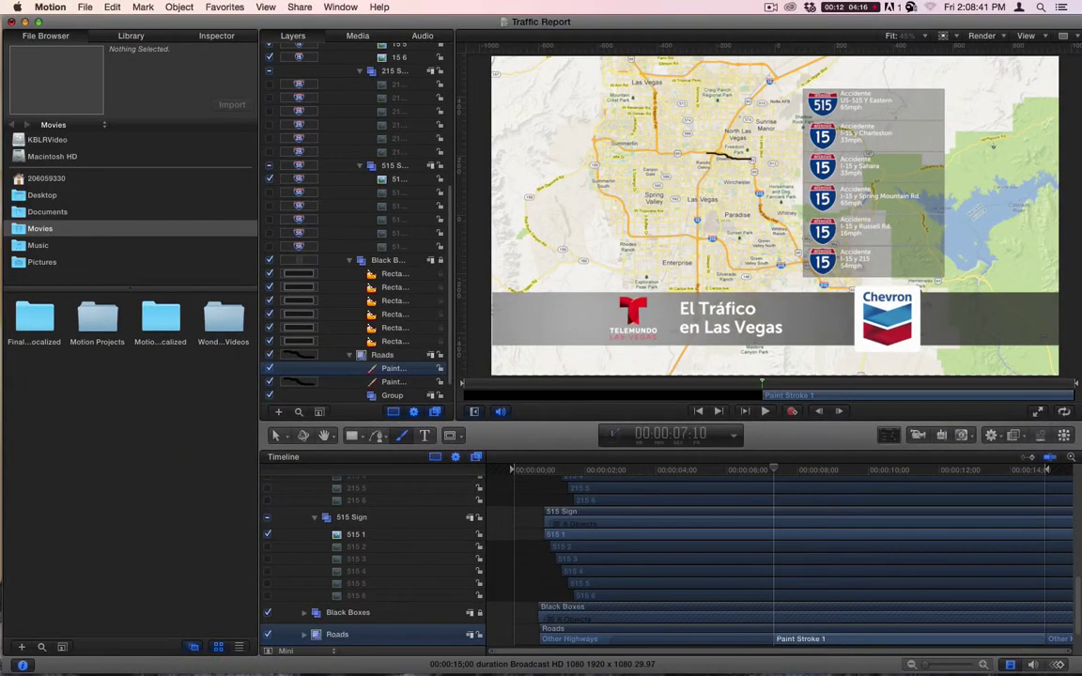
key(super+z)
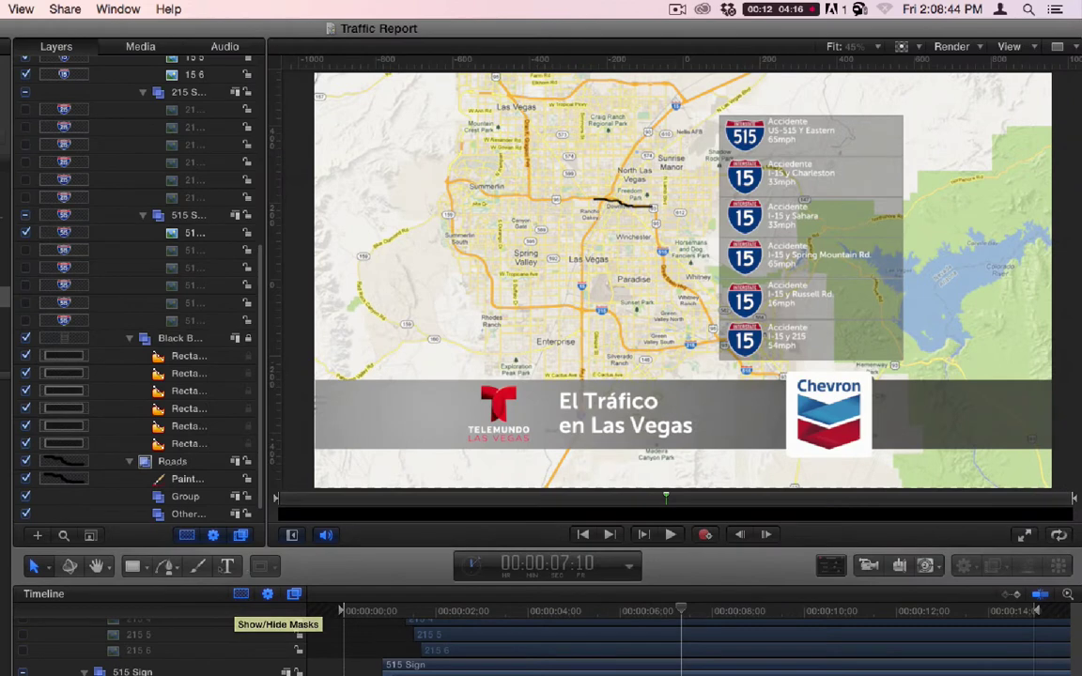
click(402, 435)
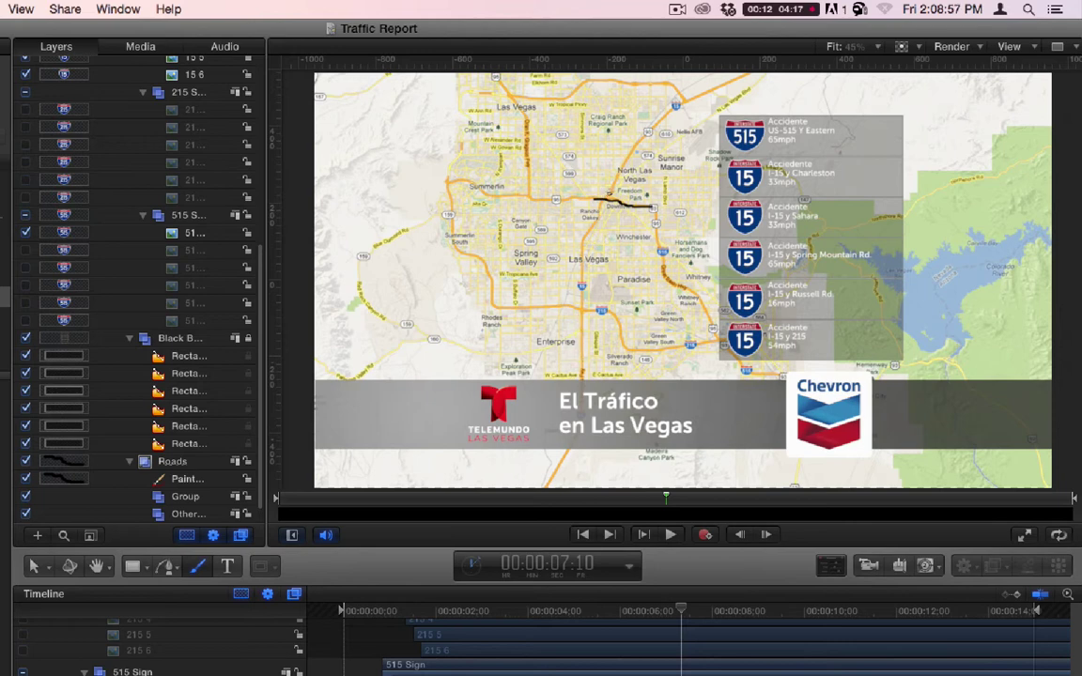
click(549, 171)
drag(606, 195, 585, 242)
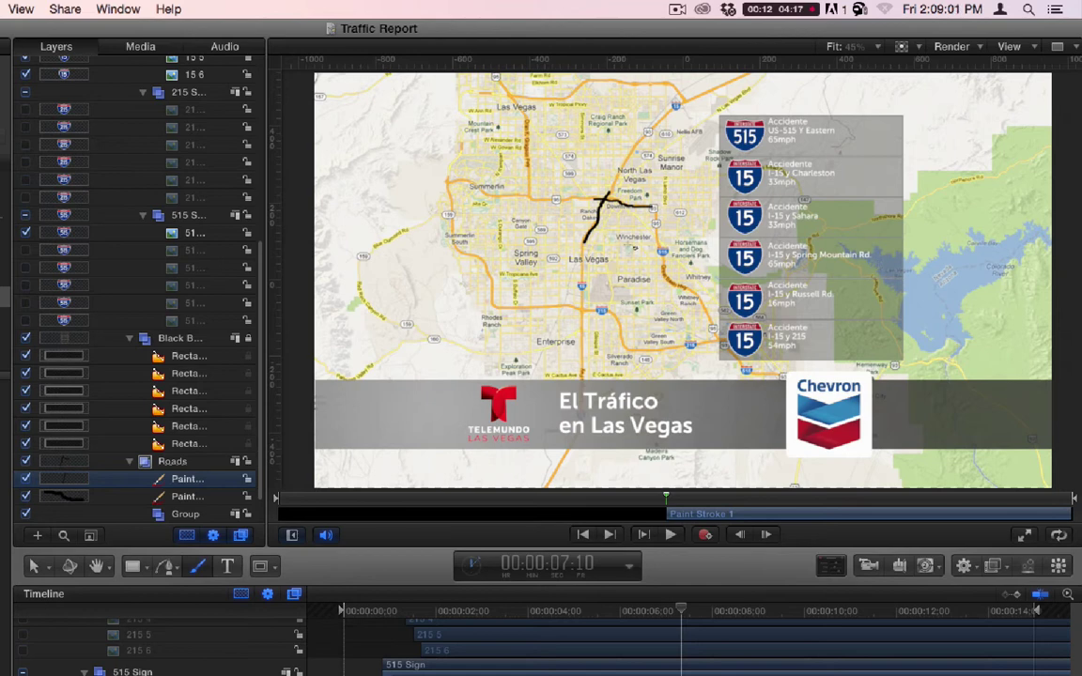
drag(584, 242, 583, 258)
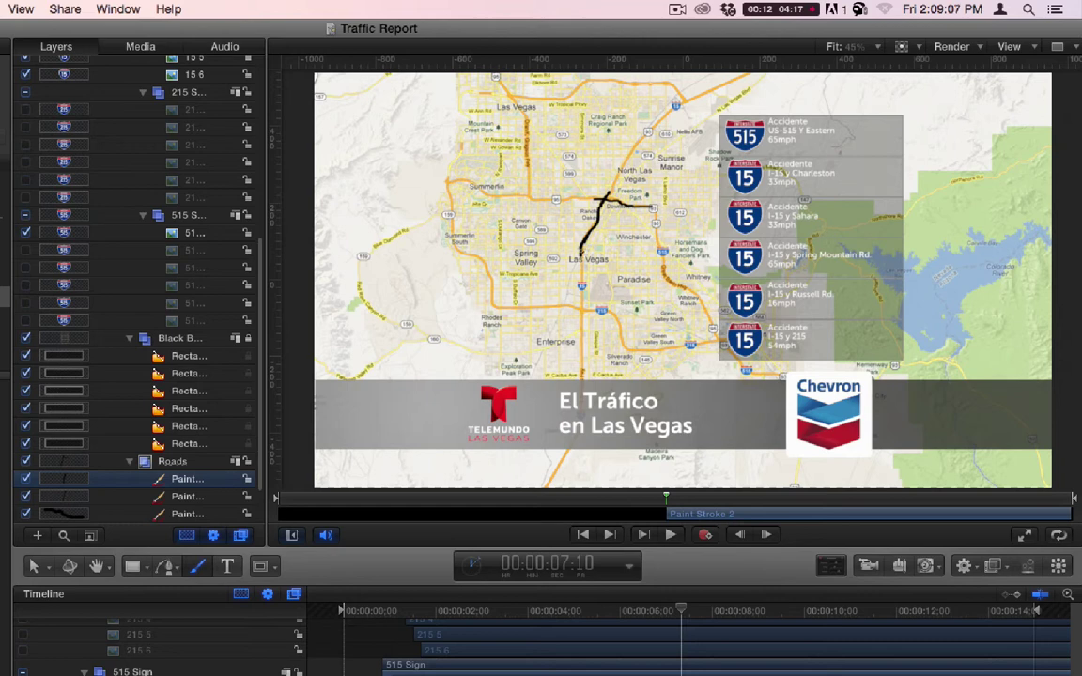
key(super+shift+a)
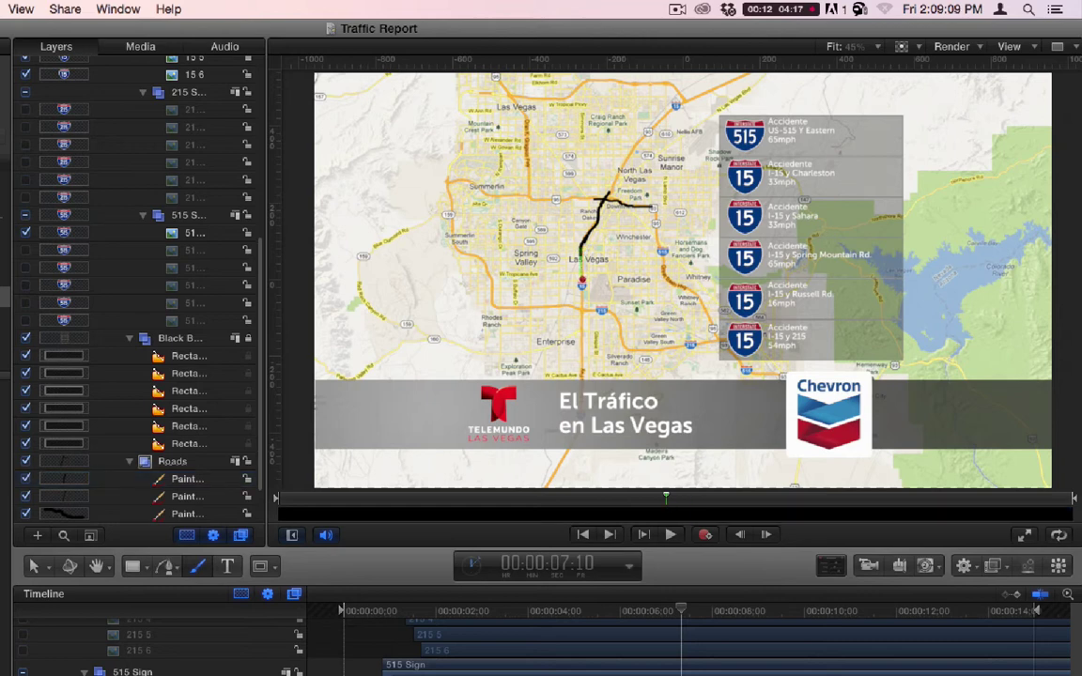
drag(582, 280, 585, 332)
drag(583, 330, 583, 331)
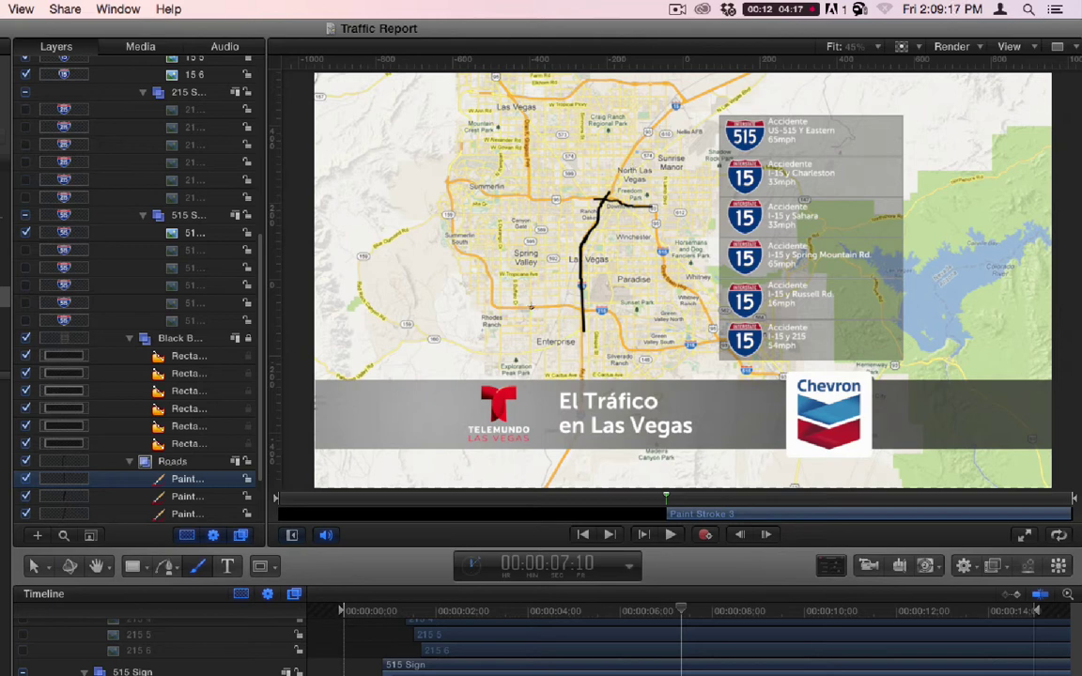
key(super+shift+a)
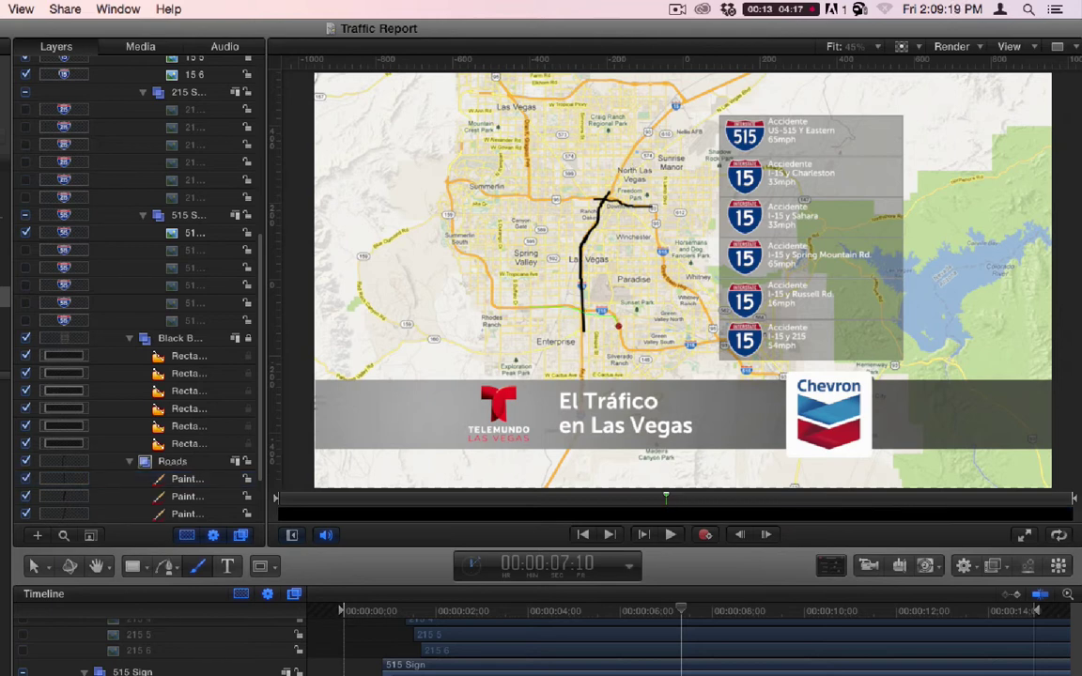
drag(531, 306, 617, 328)
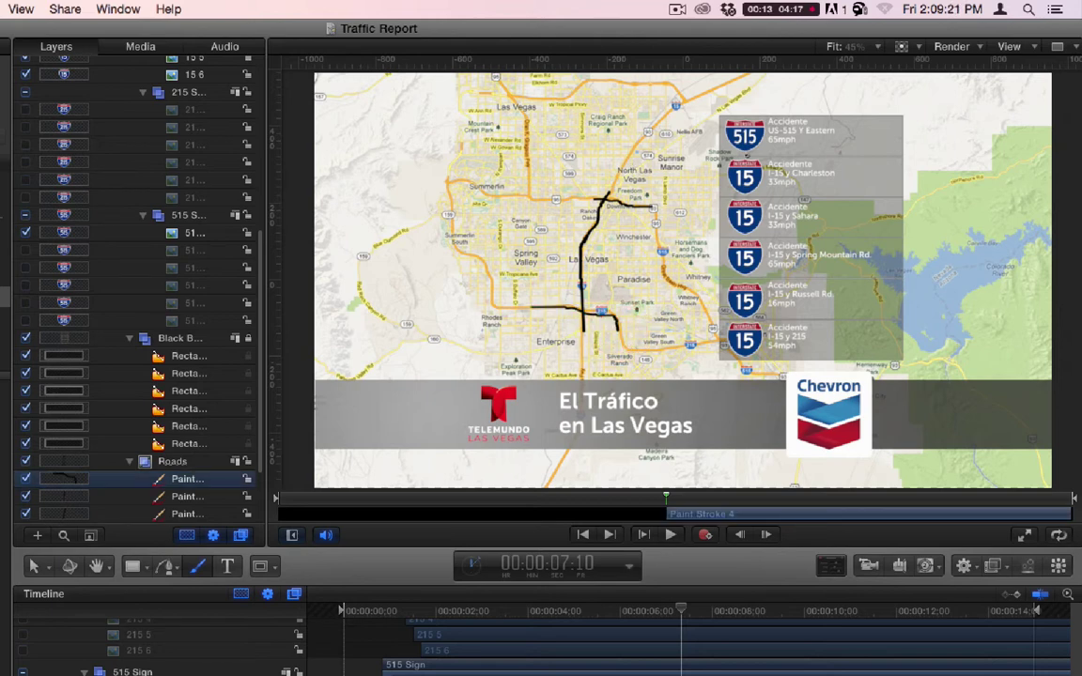
key(super+z)
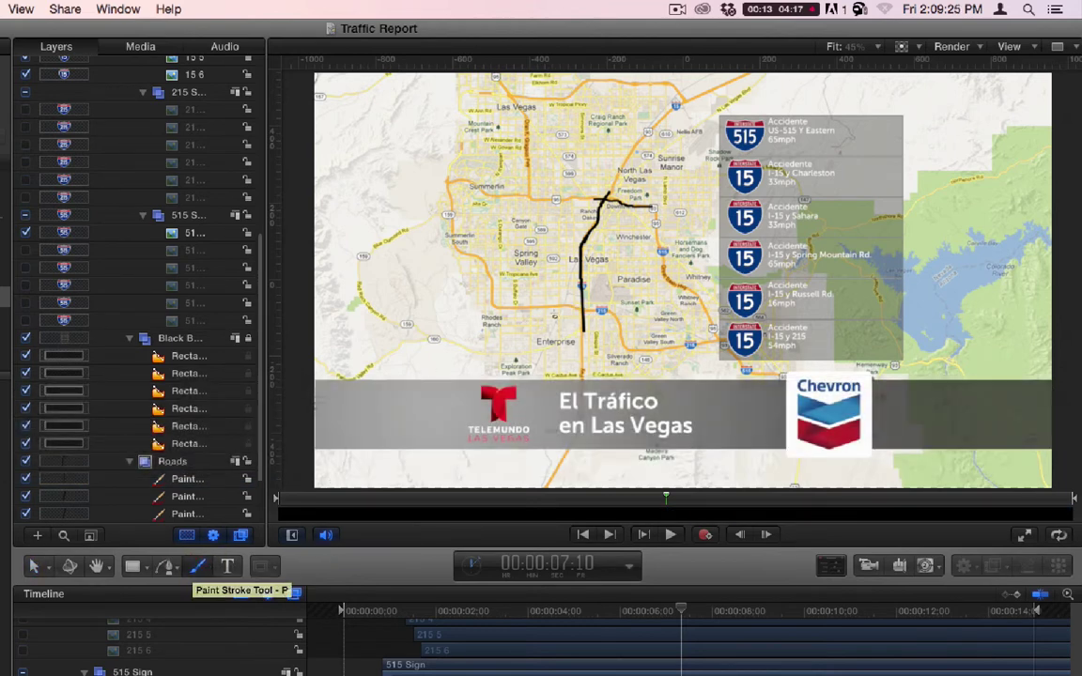
drag(516, 306, 582, 310)
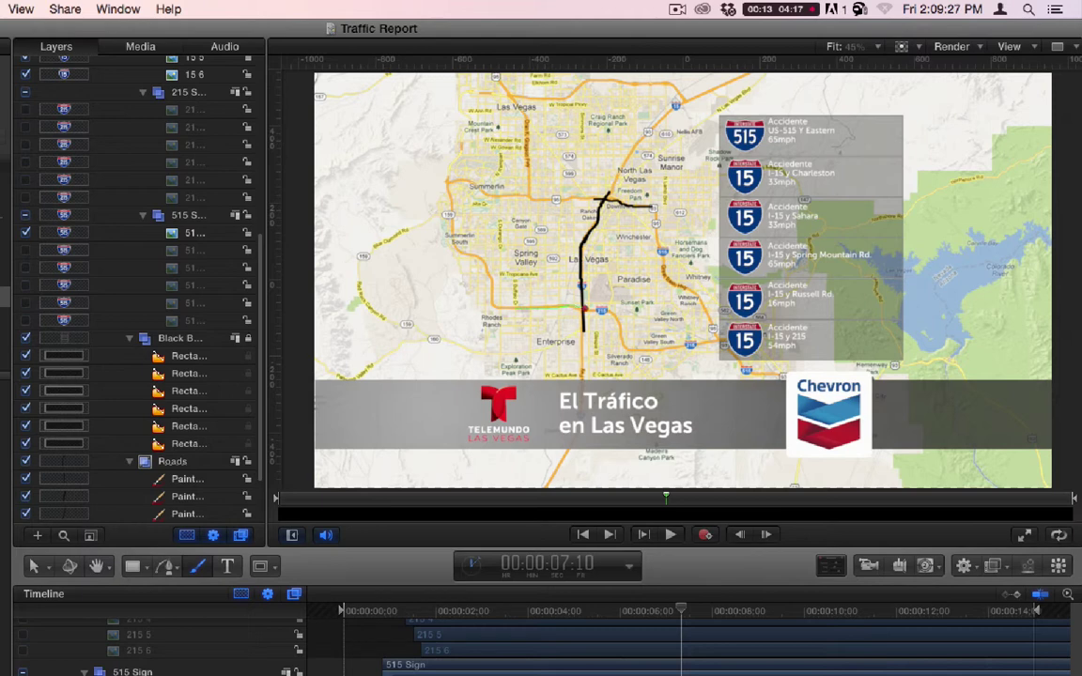
mouse_move(529, 280)
mouse_down()
mouse_move(622, 327)
mouse_move(592, 311)
mouse_up()
key(super+z)
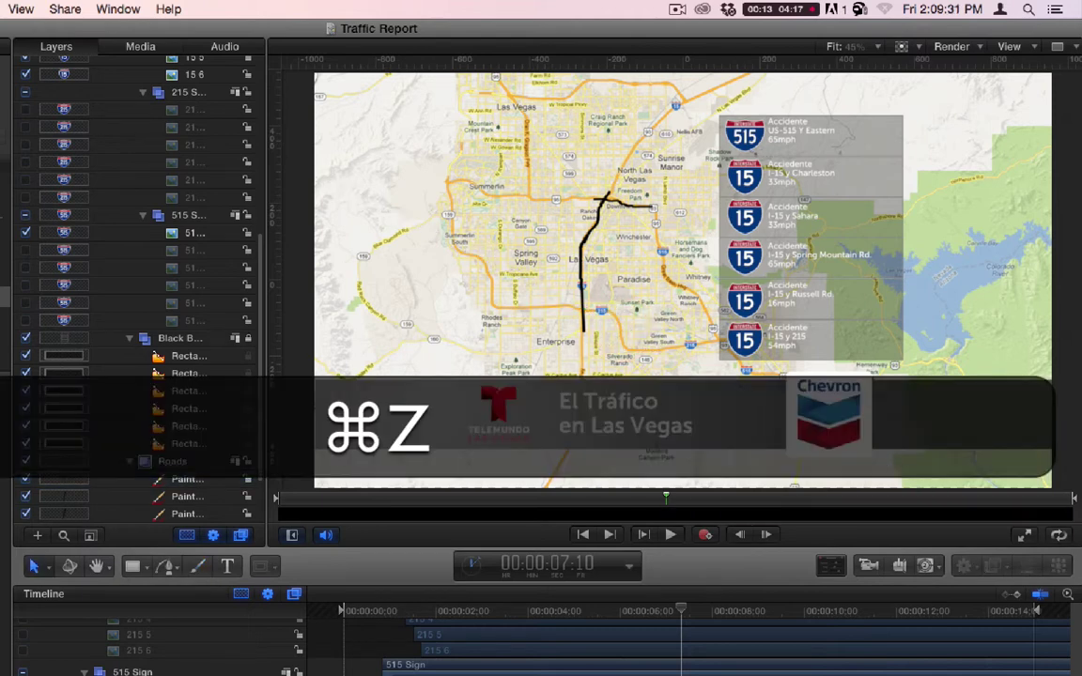
click(227, 565)
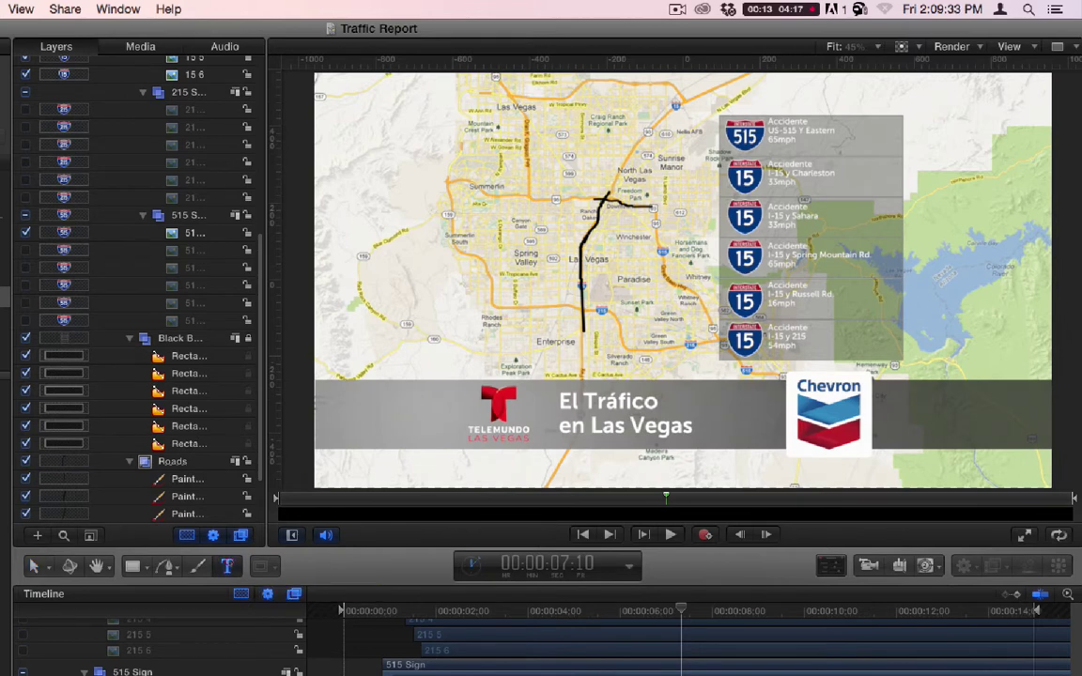
Paint strokes along I-215 above Enterprise, down the highway east of Mountain Crest Park, beside Craig Ranch Regional Park, and along I-15 west of Nellis AFB
click(197, 566)
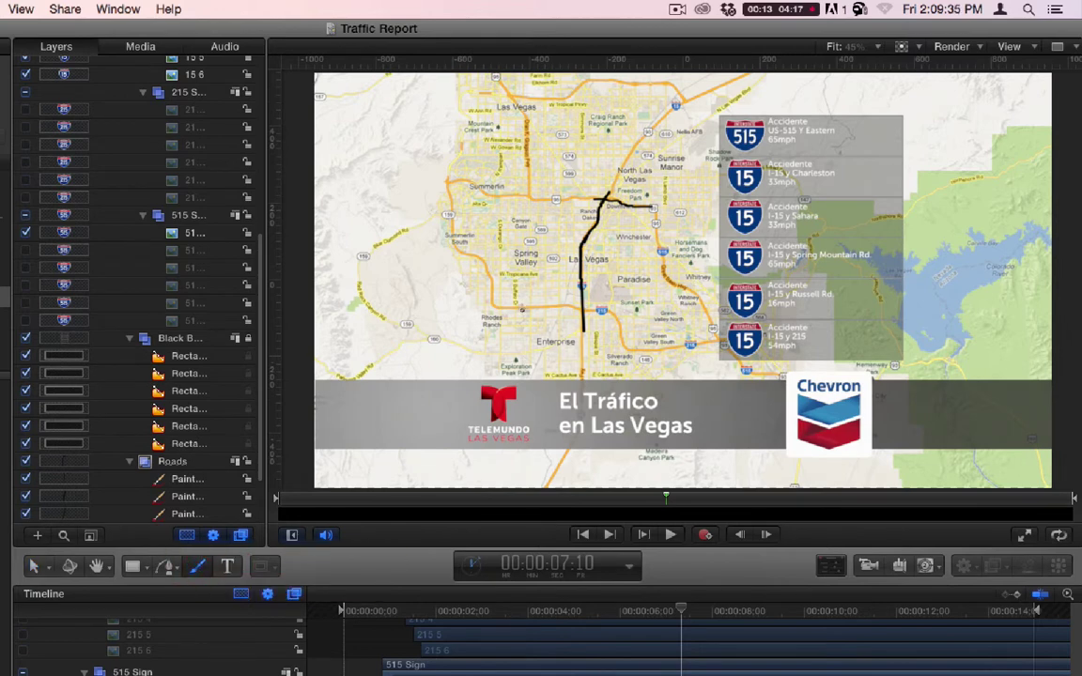
mouse_move(535, 307)
mouse_down()
mouse_move(599, 310)
mouse_move(618, 325)
mouse_up()
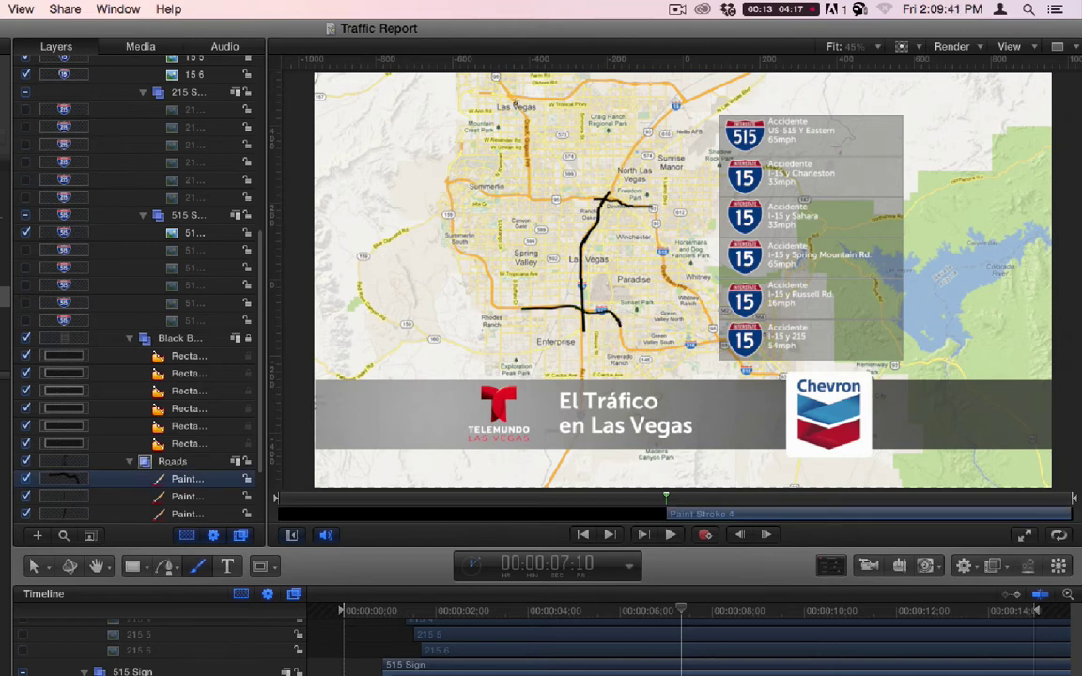
mouse_move(514, 99)
mouse_down()
mouse_move(531, 182)
mouse_move(547, 146)
mouse_move(579, 178)
mouse_up()
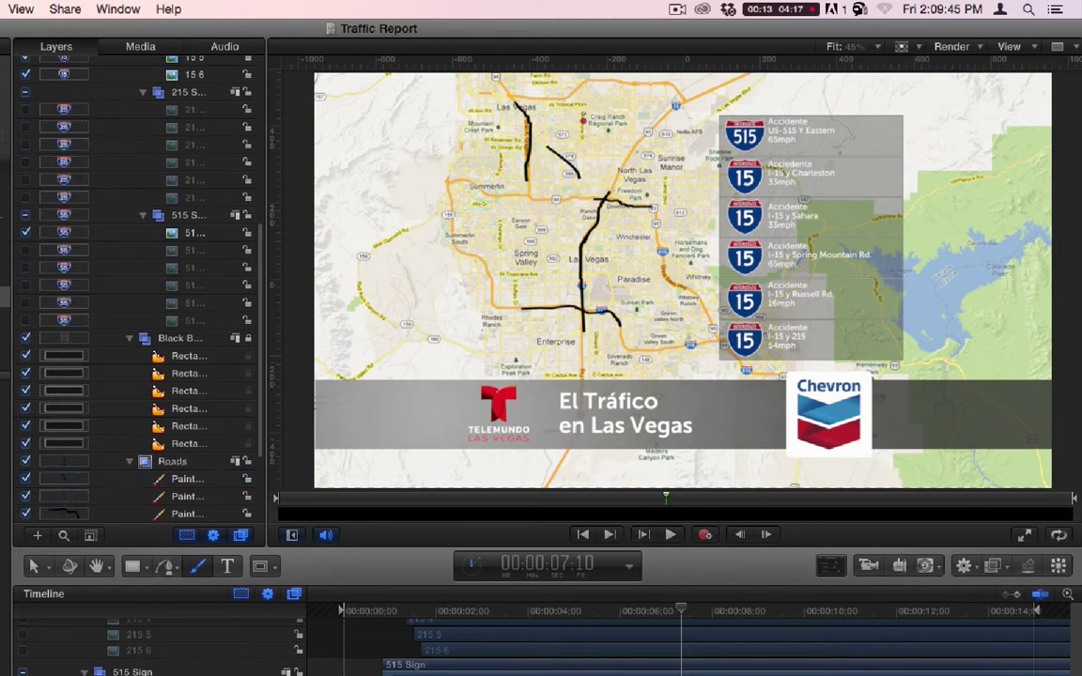
drag(582, 110, 582, 143)
drag(686, 100, 624, 177)
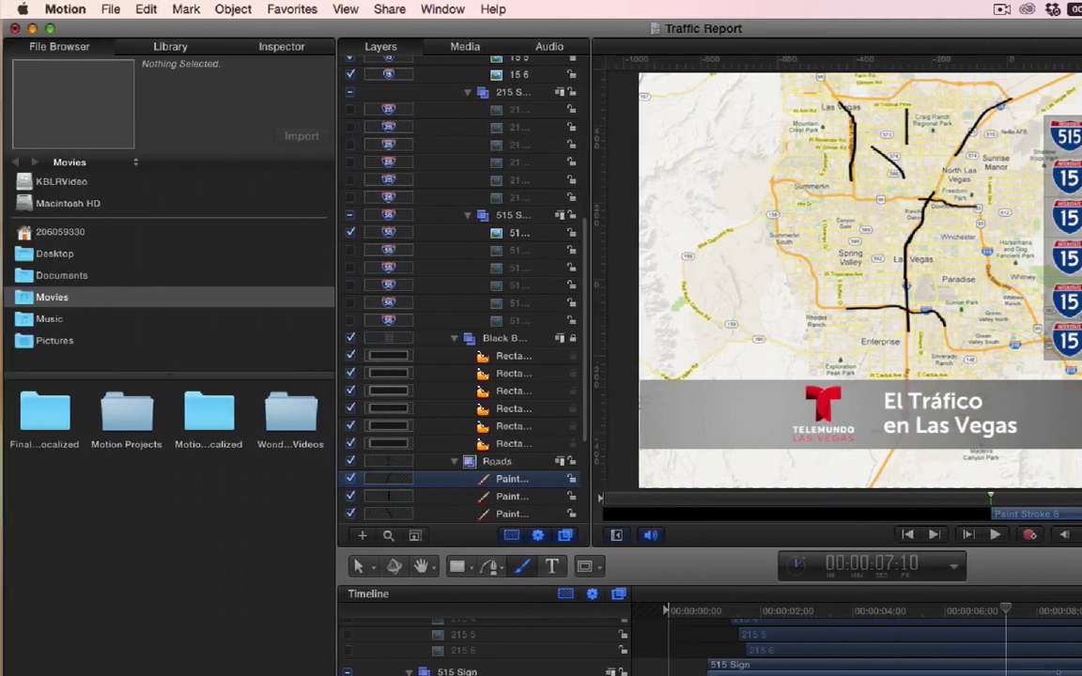
Select all the paint strokes in the Roads group and move them in the timeline to start together with the group
scroll(714, 648, down, 1)
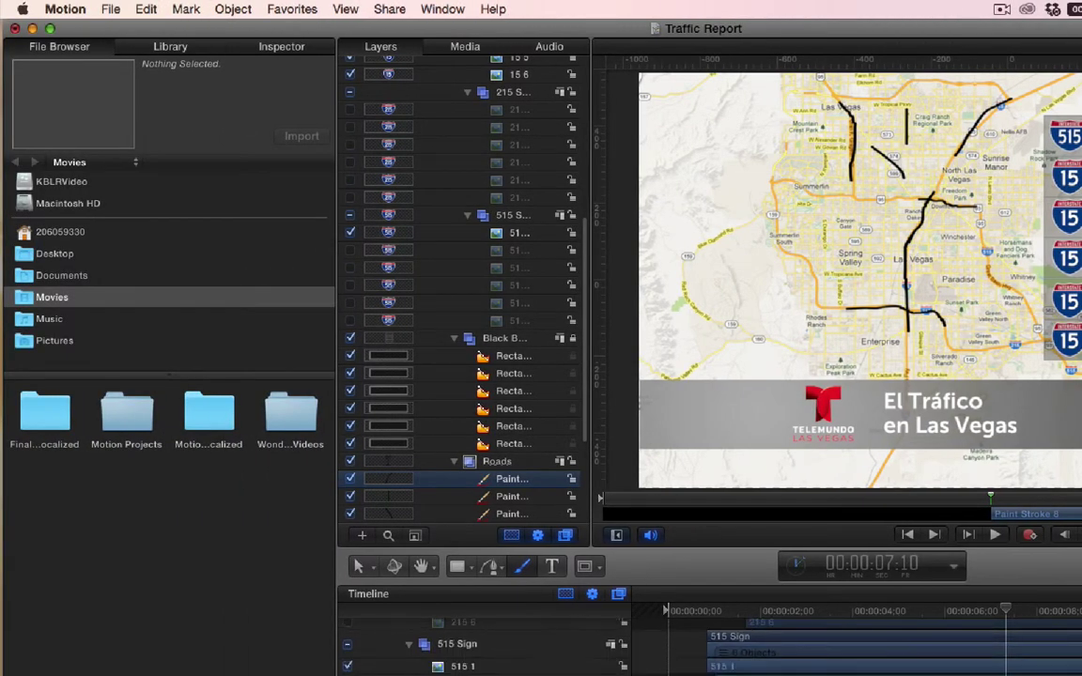
scroll(714, 648, down, 5)
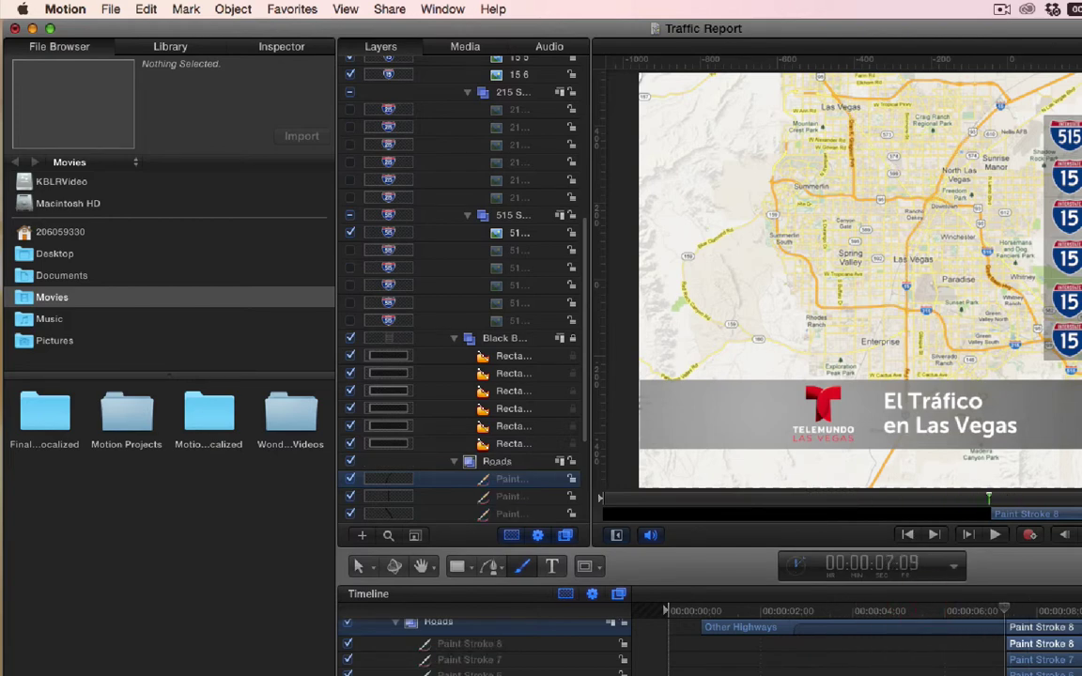
click(477, 642)
scroll(460, 376, down, 3)
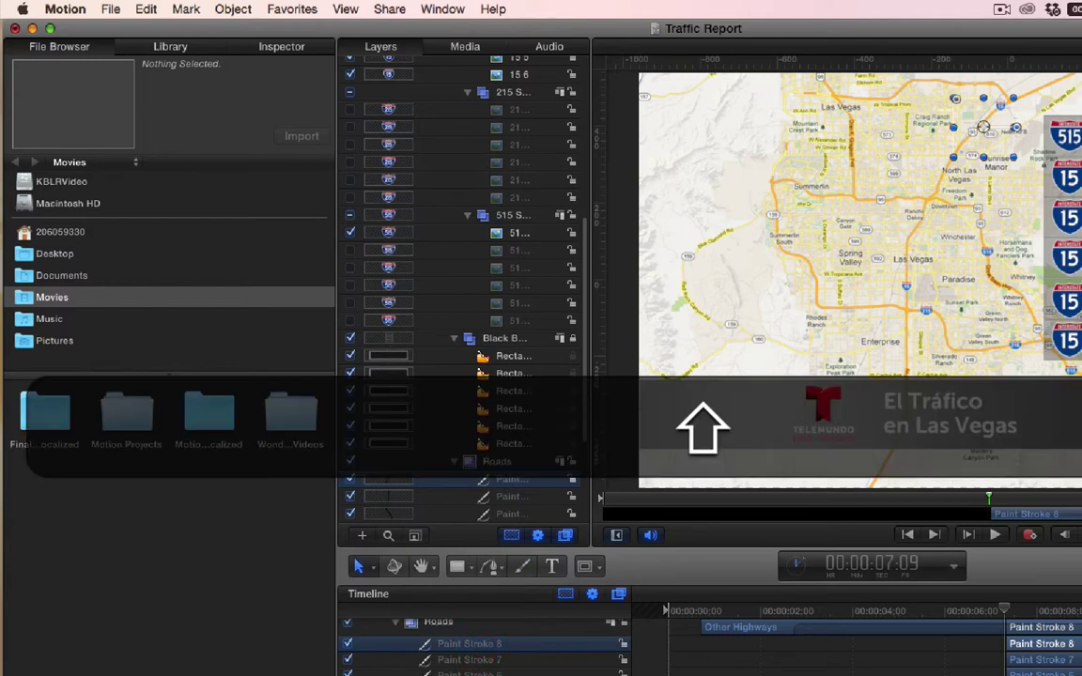
shift+click(507, 513)
drag(1040, 644, 734, 643)
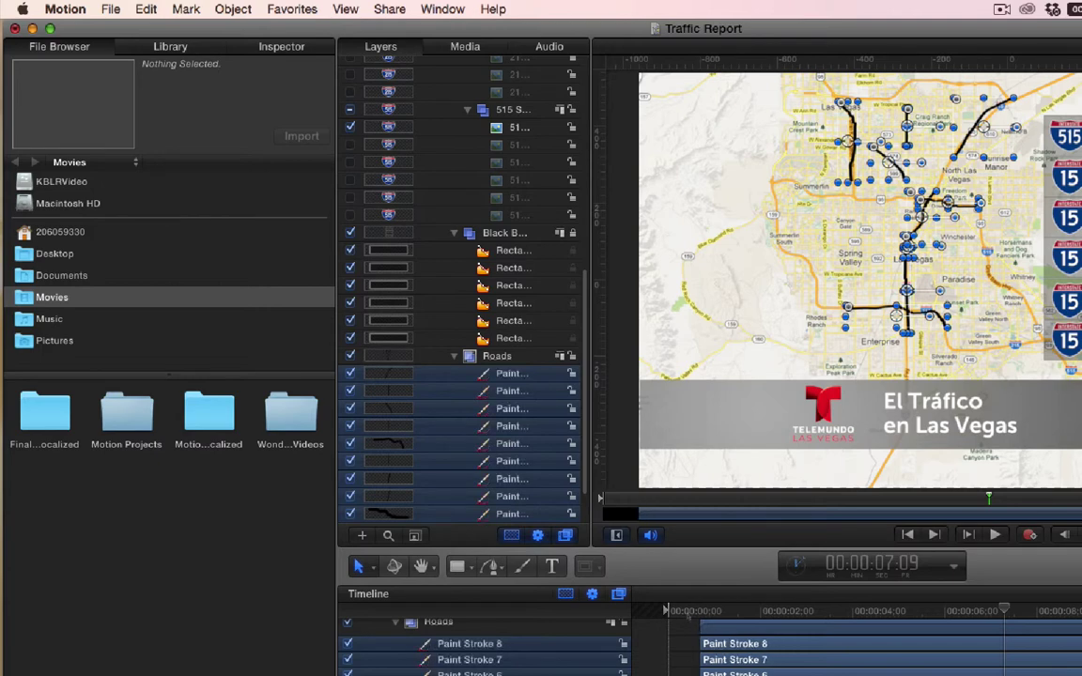
Play the project from near its start and scrub to 00:00:02:12 to check the timing of the road strokes
click(689, 612)
key(space)
drag(766, 610, 779, 610)
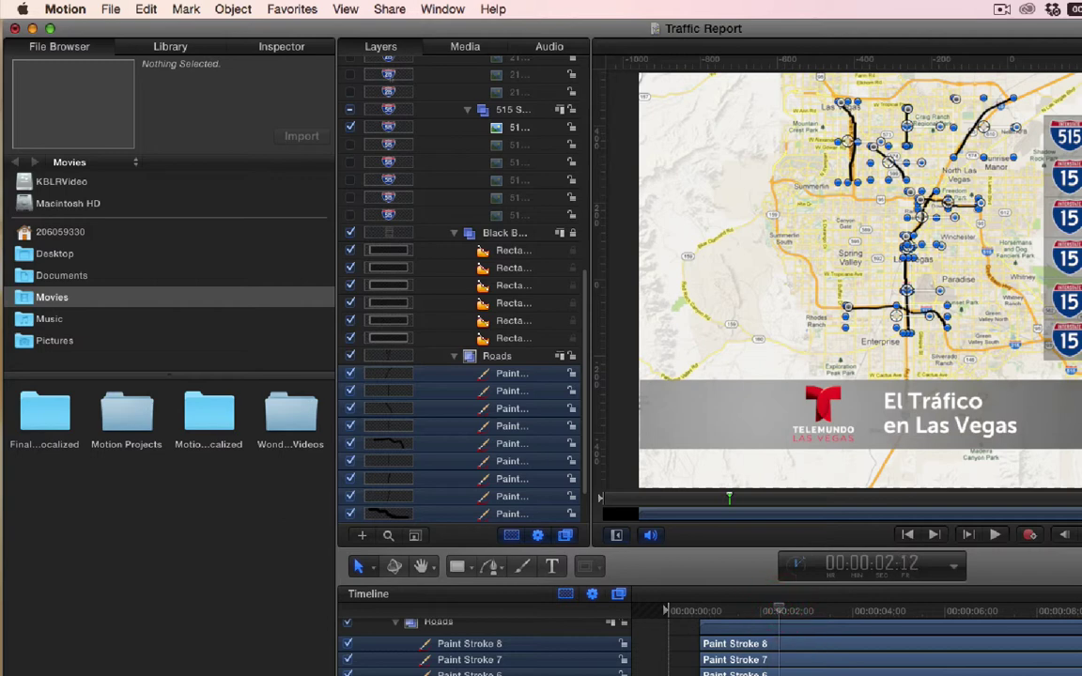
Set the brush color of the selected paint strokes to red
click(274, 47)
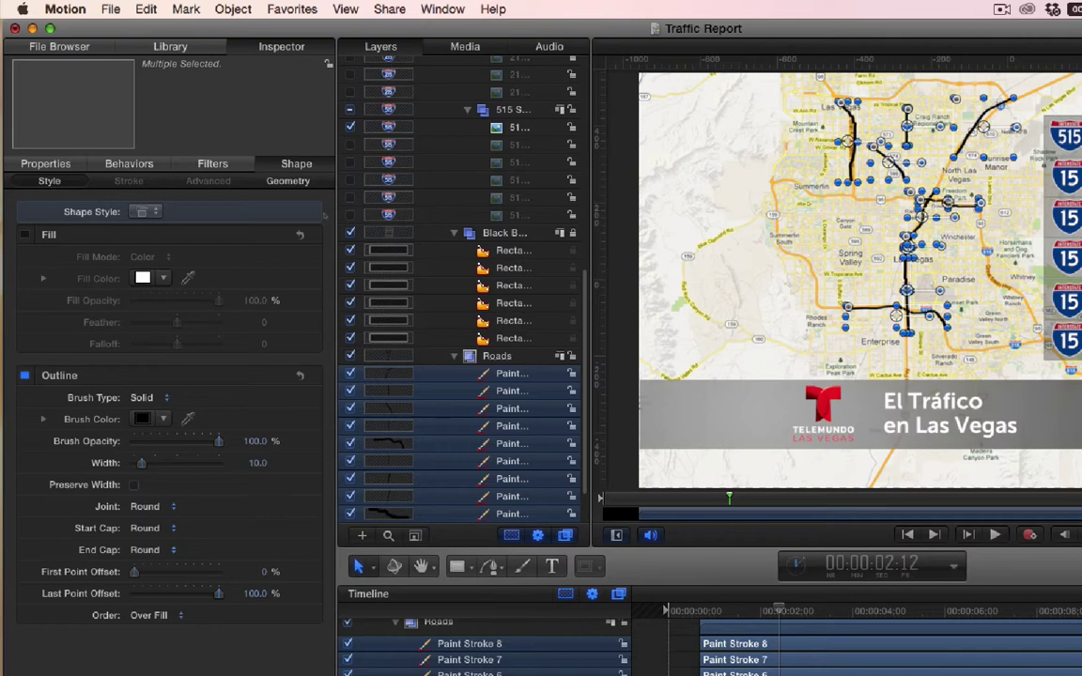
click(142, 418)
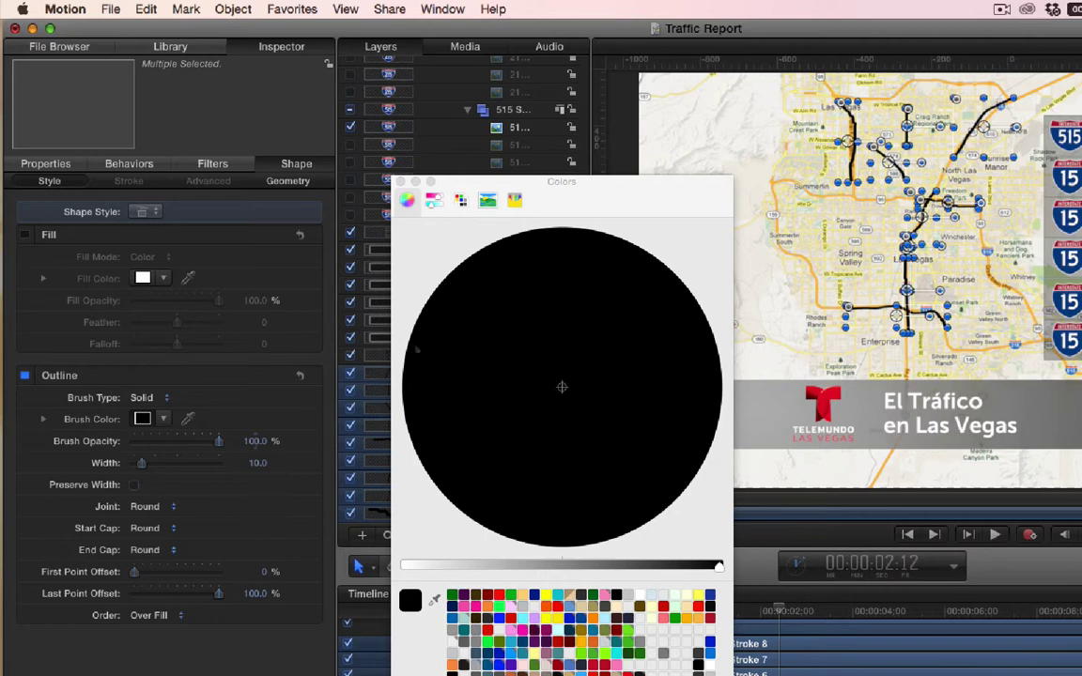
click(400, 181)
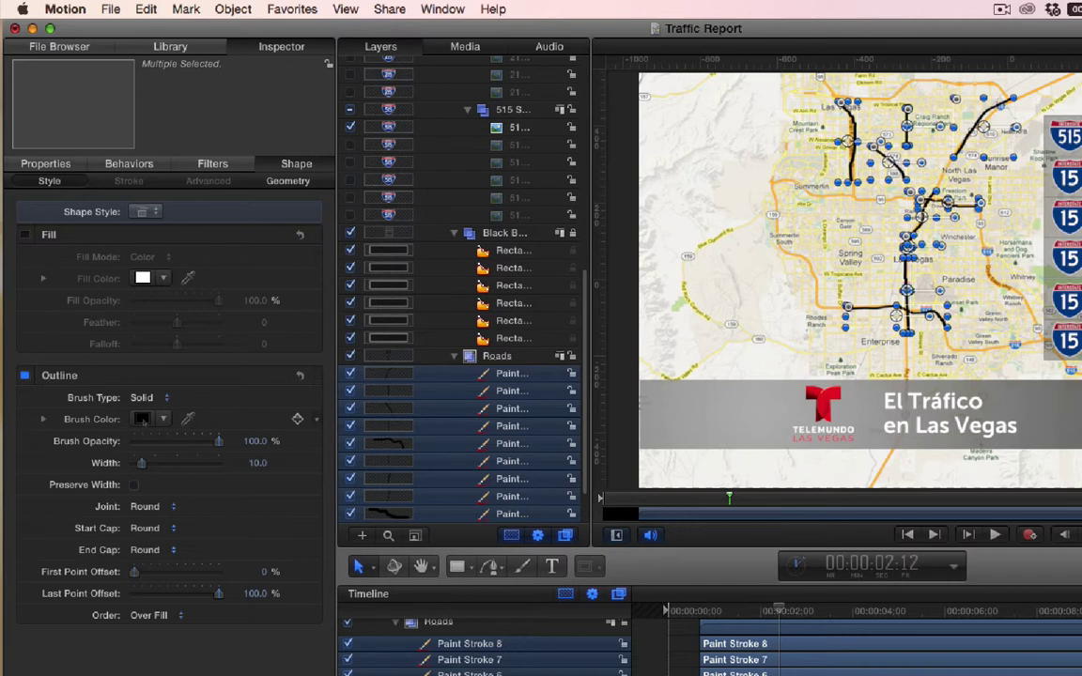
click(141, 418)
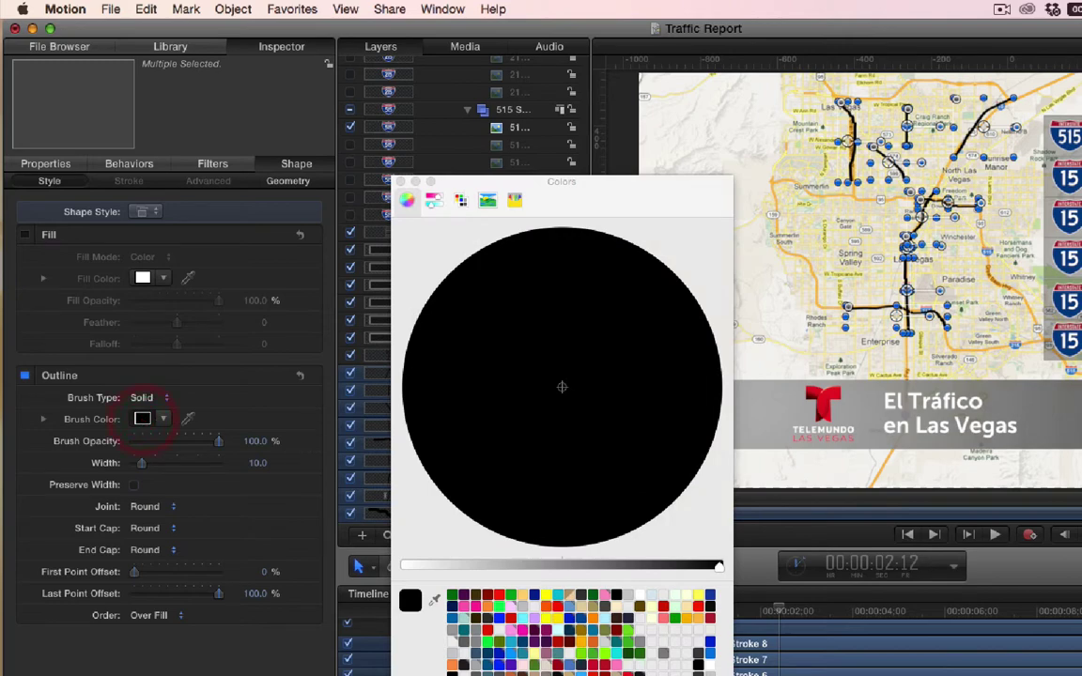
click(499, 596)
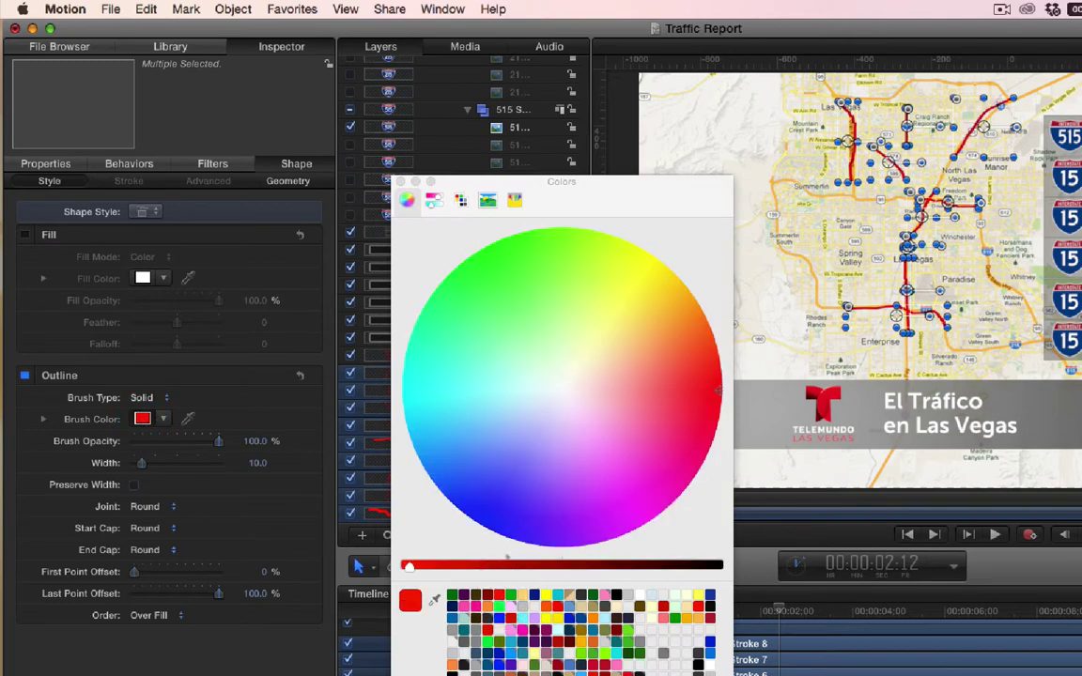
click(401, 181)
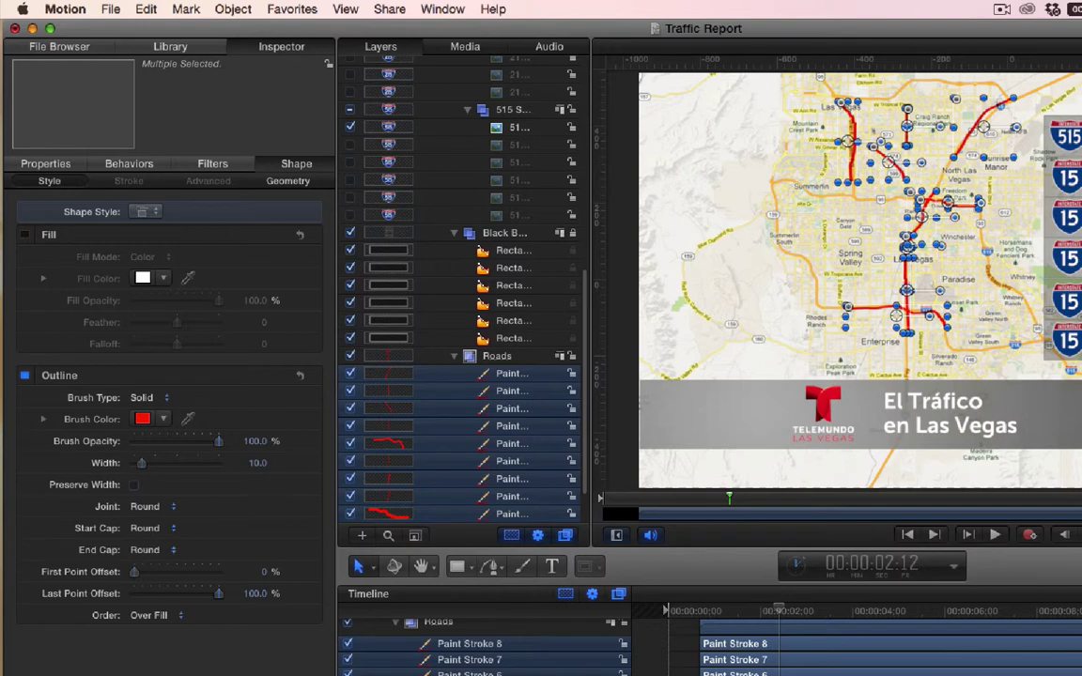
Select the Roads group, check its opacity and blend mode, and scrub the timeline to about 7 seconds and back
click(447, 627)
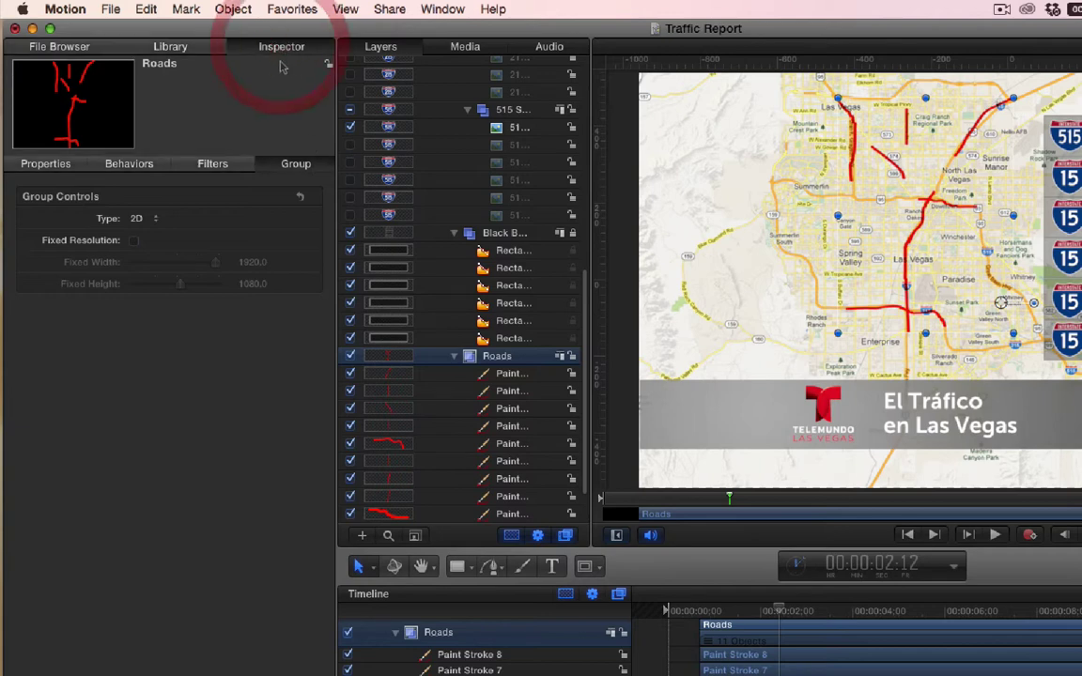
click(49, 164)
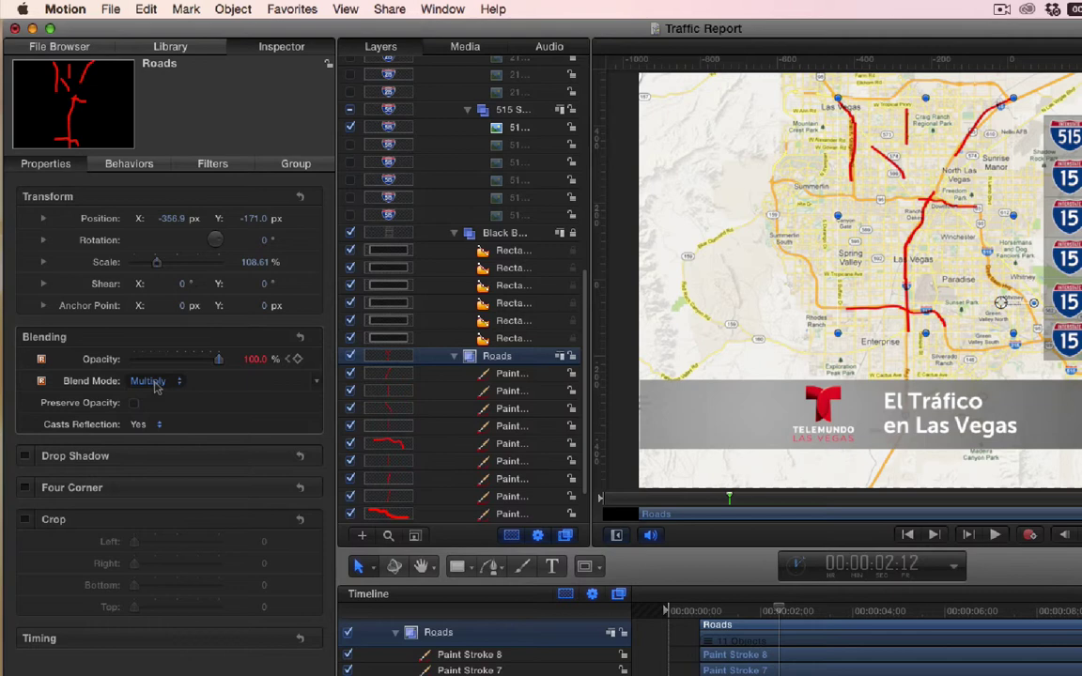
drag(803, 611, 993, 611)
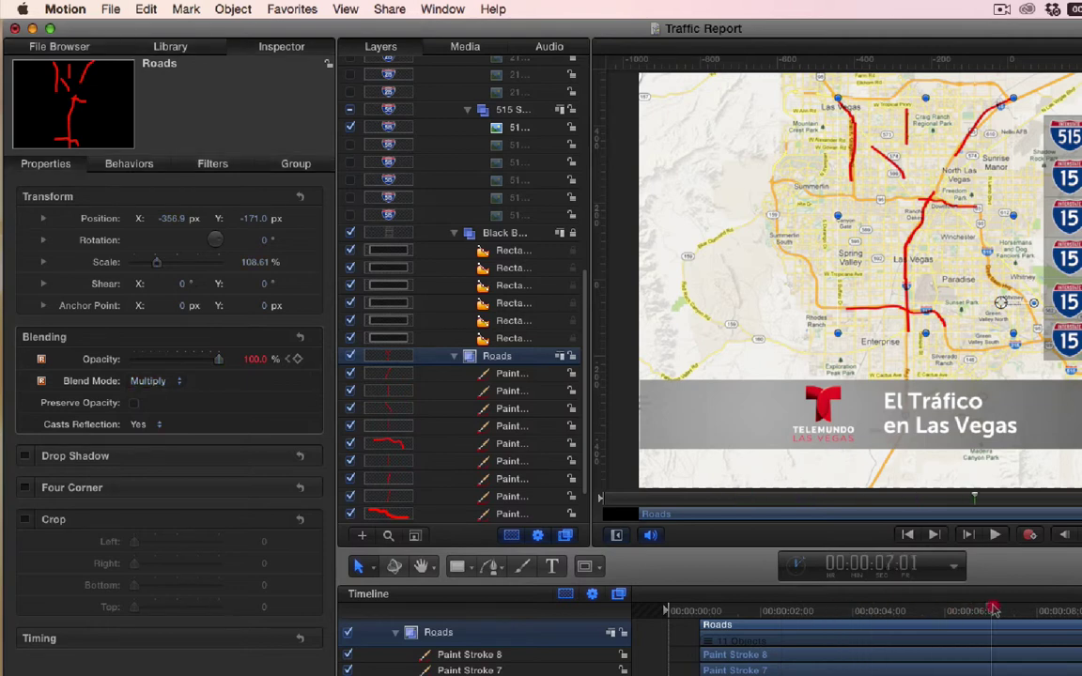
drag(993, 611, 805, 612)
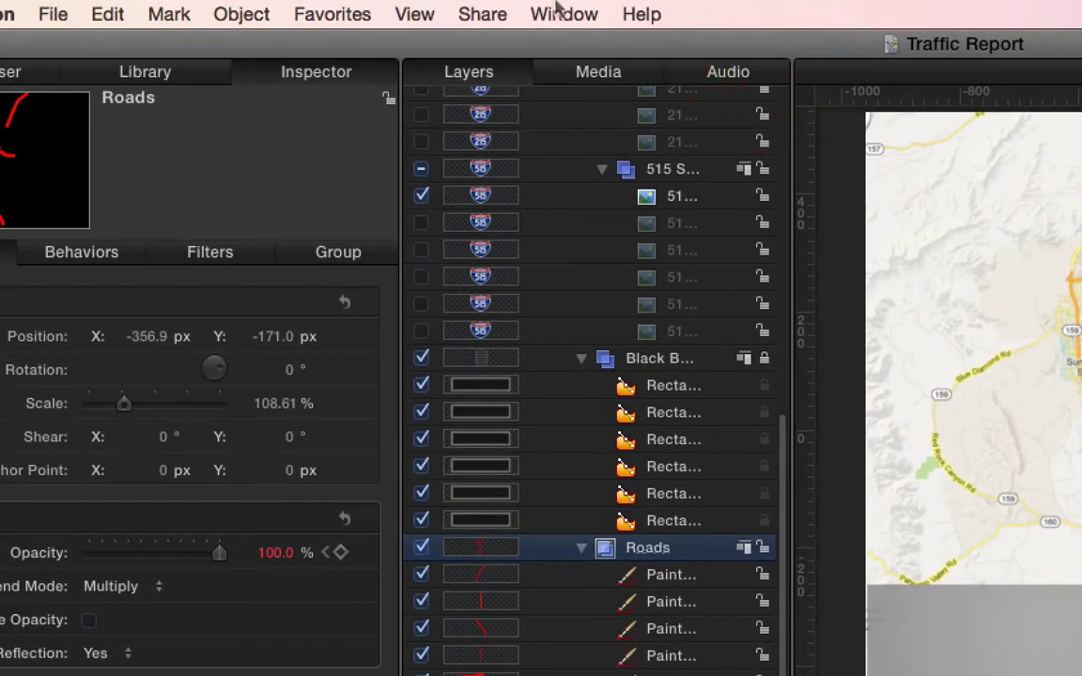
Export the project as an Apple ProRes 422 QuickTime movie named Traffic Report 03-06-2015 in the Spot Transfers folder
click(451, 11)
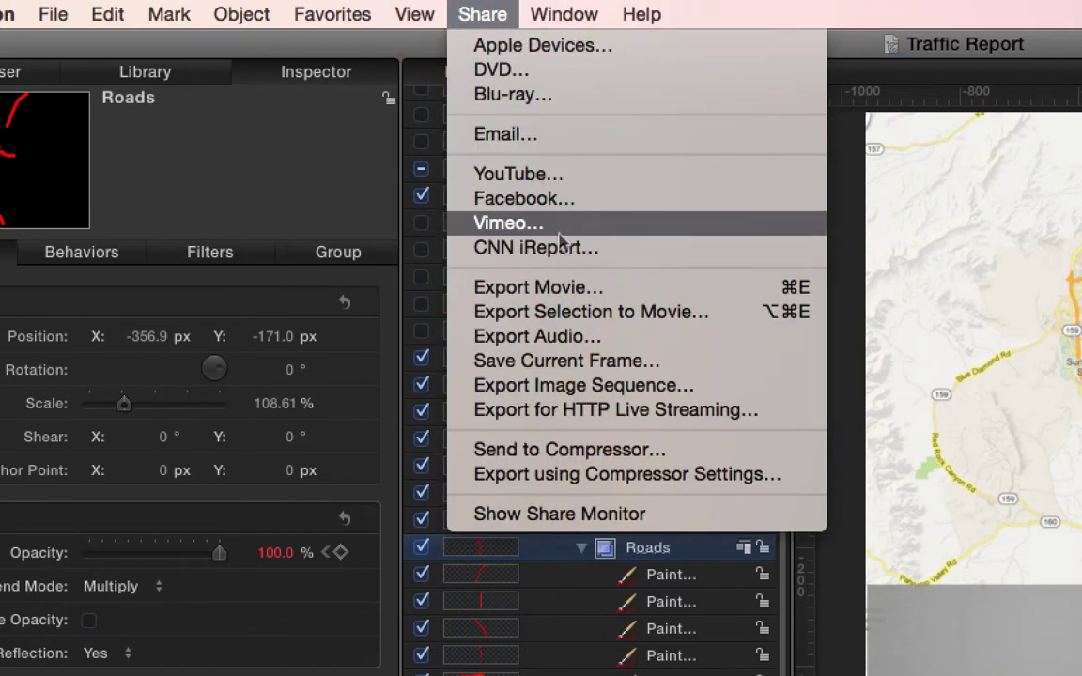
click(564, 287)
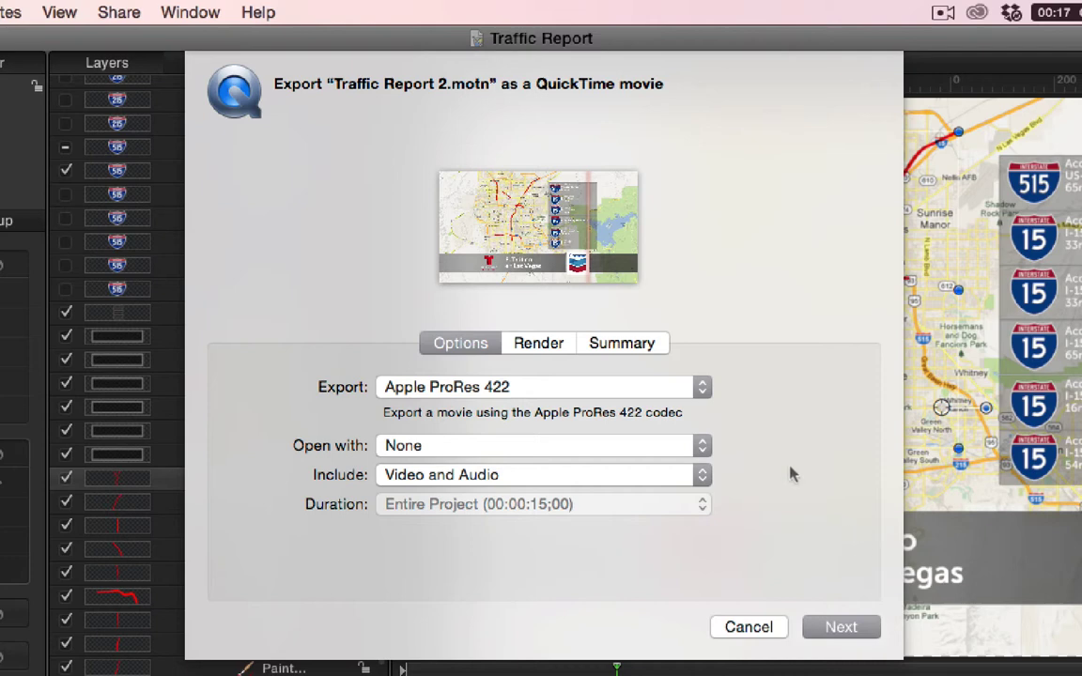
click(842, 630)
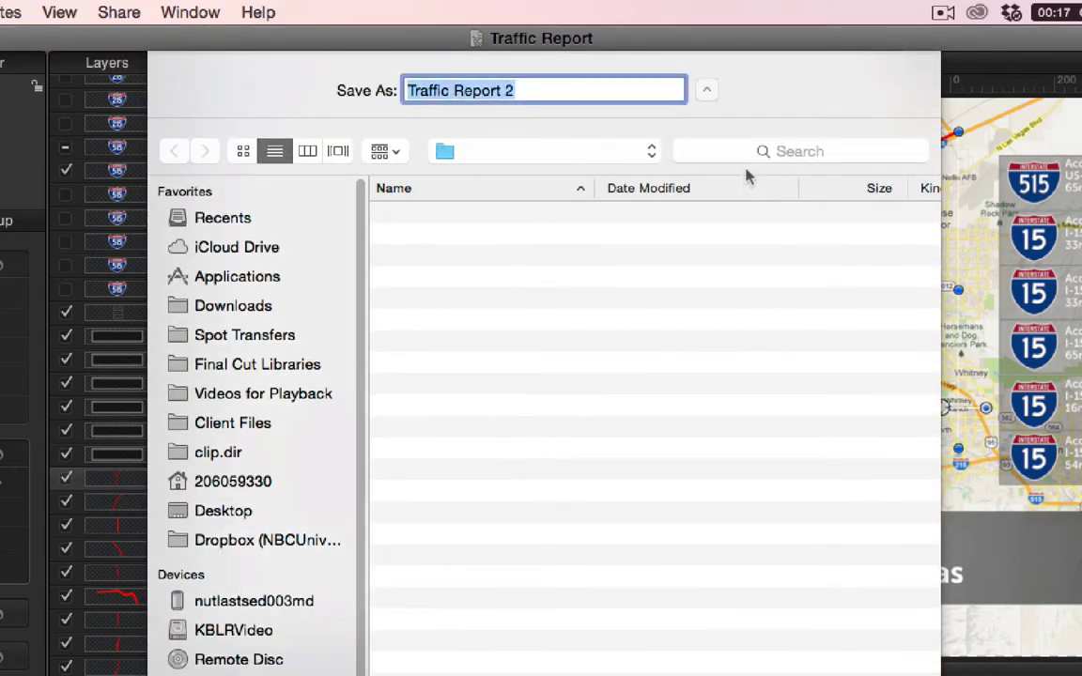
click(554, 89)
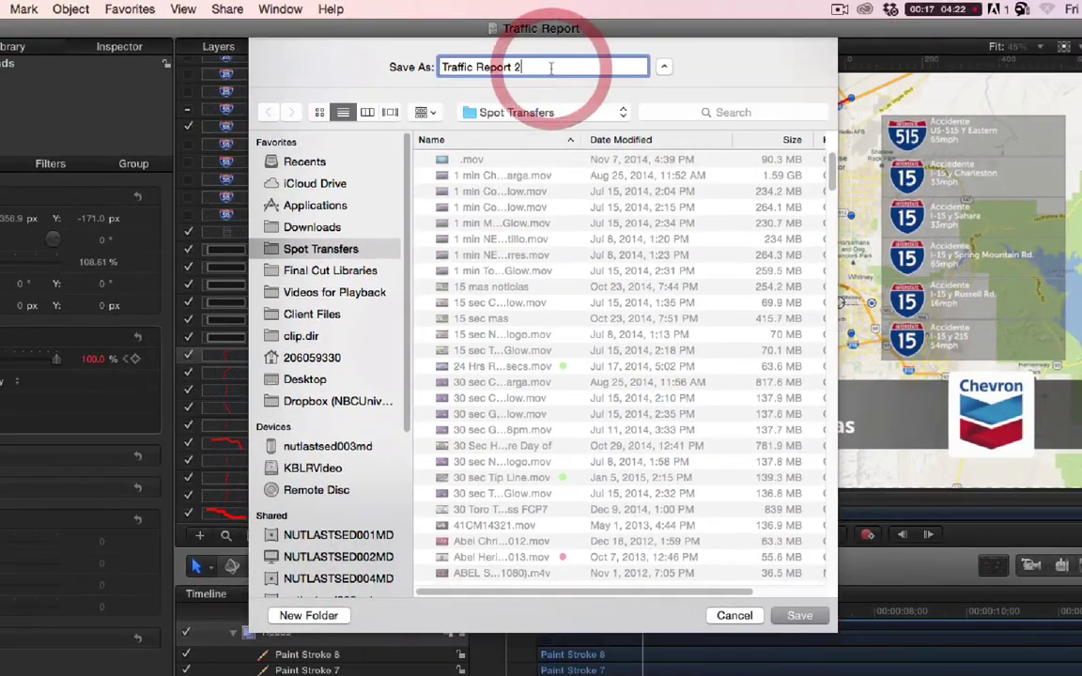
key(BackSpace)
text(03-)
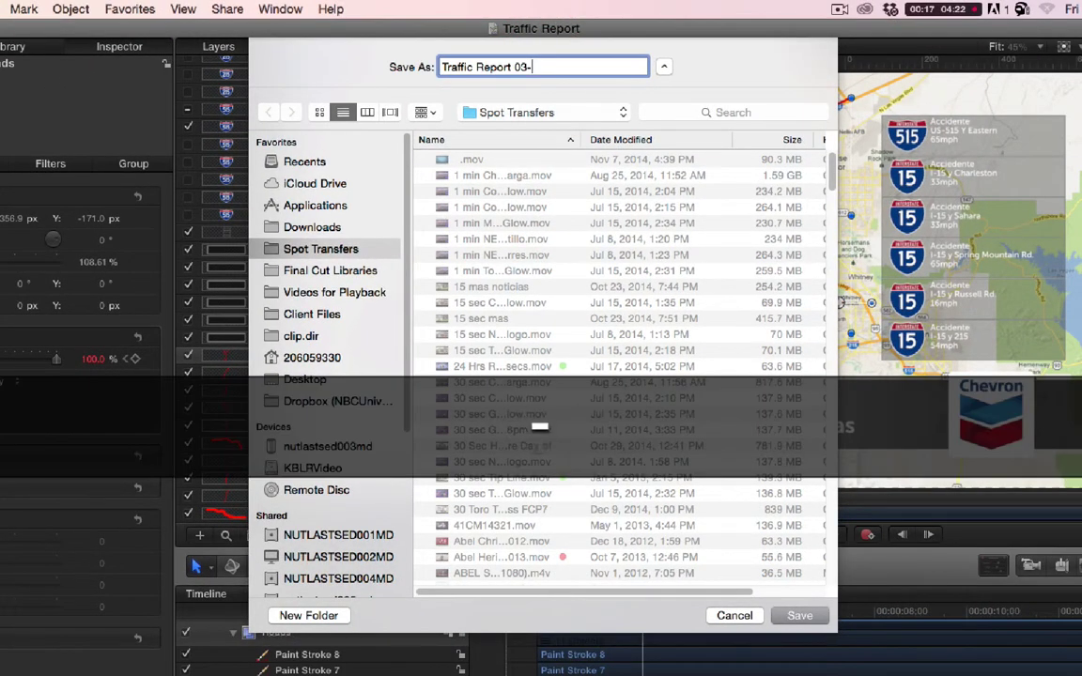
text(06-2015)
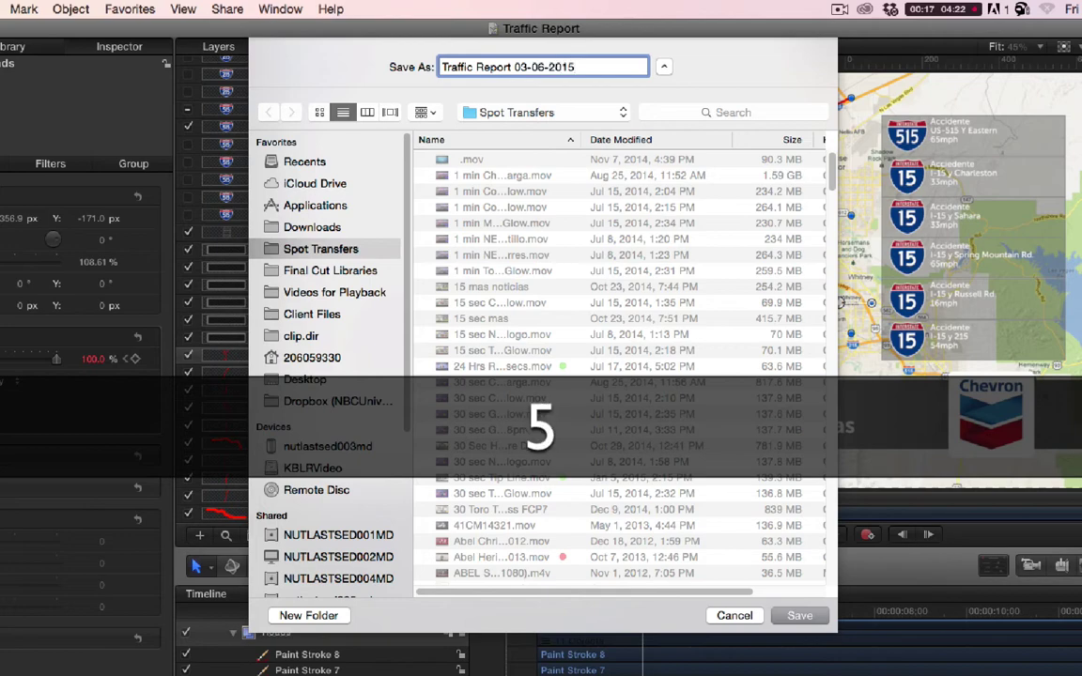
click(799, 615)
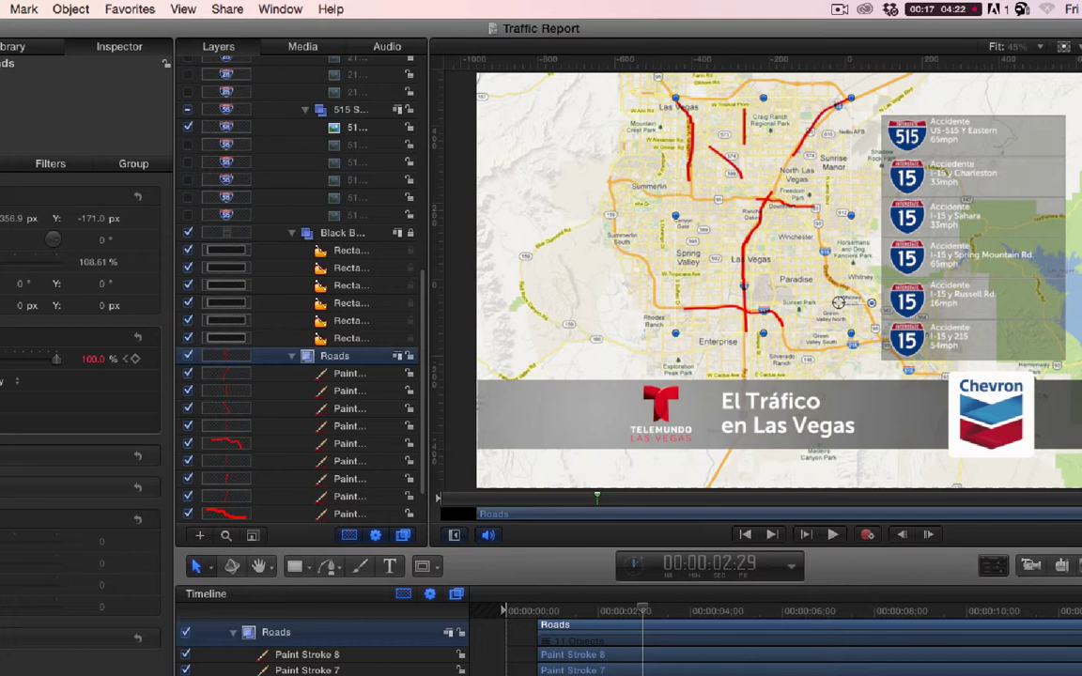
Close the Traffic Report project without saving its changes and quit Safari
key(super+w)
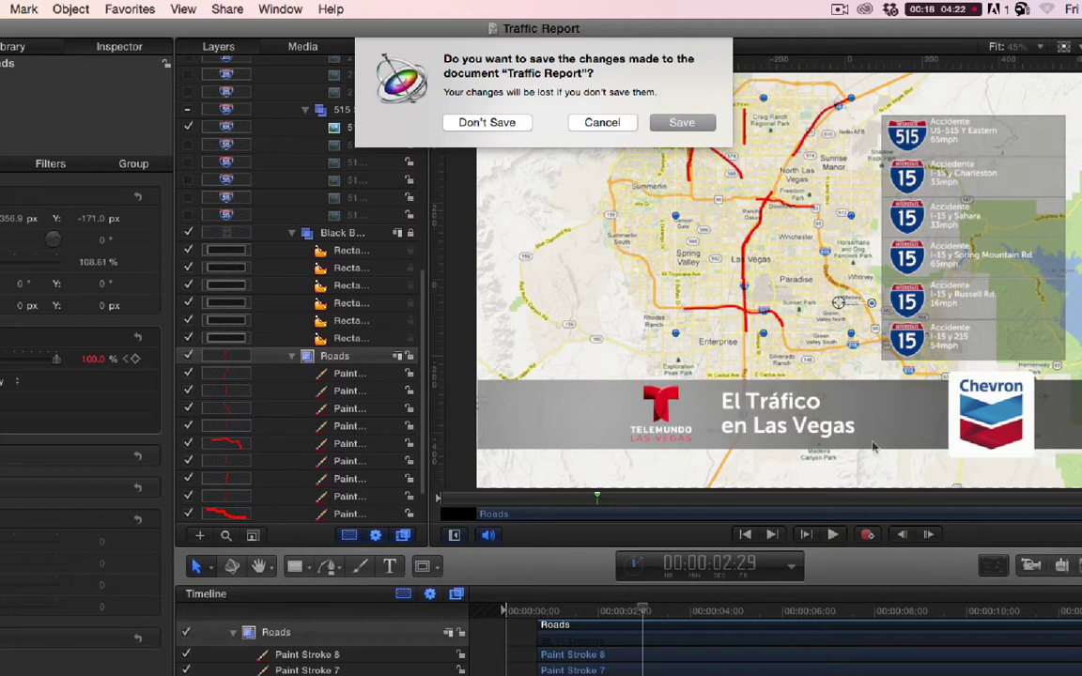
click(451, 118)
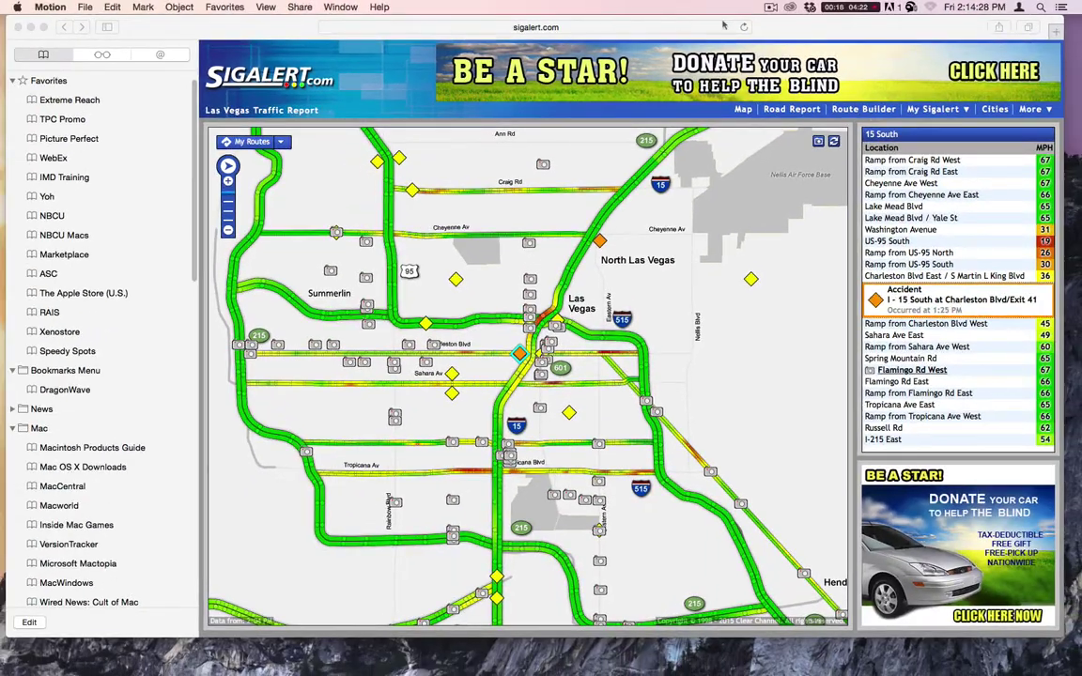
click(863, 39)
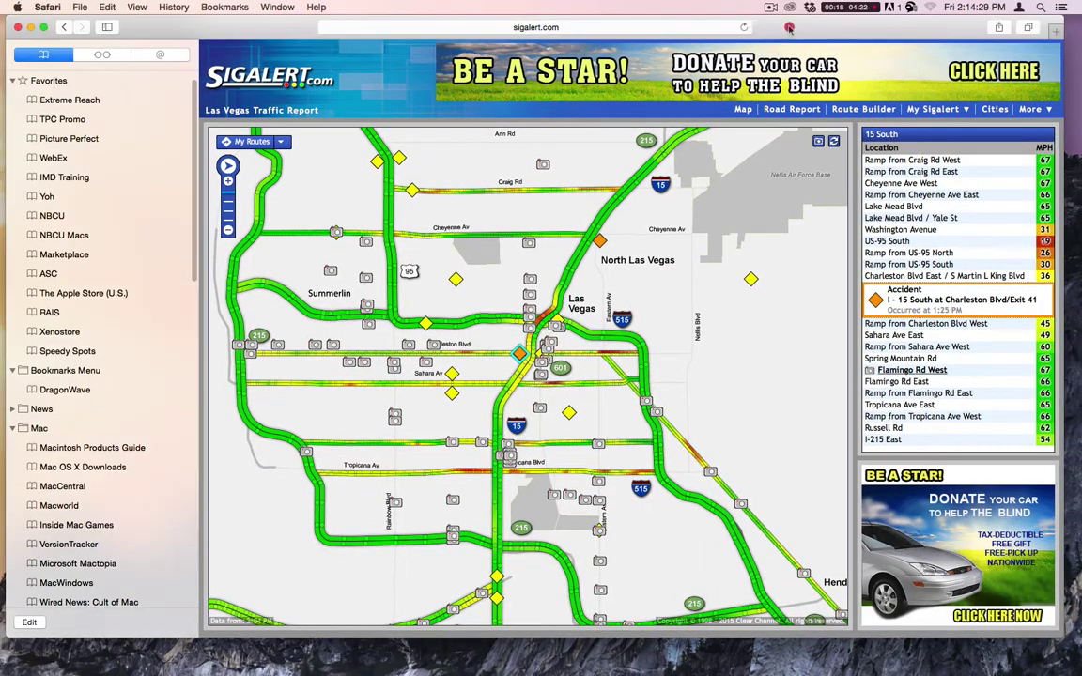
key(super+q)
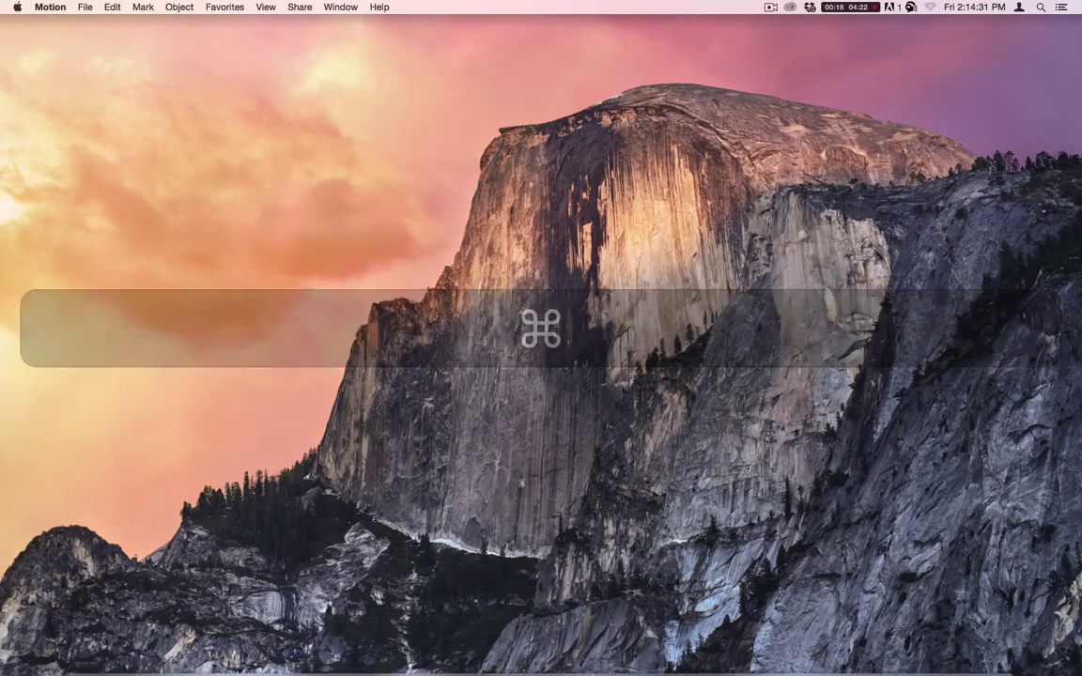
Switch to Final Cut Pro and import Traffic Report 03-06-2015.mov from the Spot Transfers folder in Finder into the Transfers event
click(530, 657)
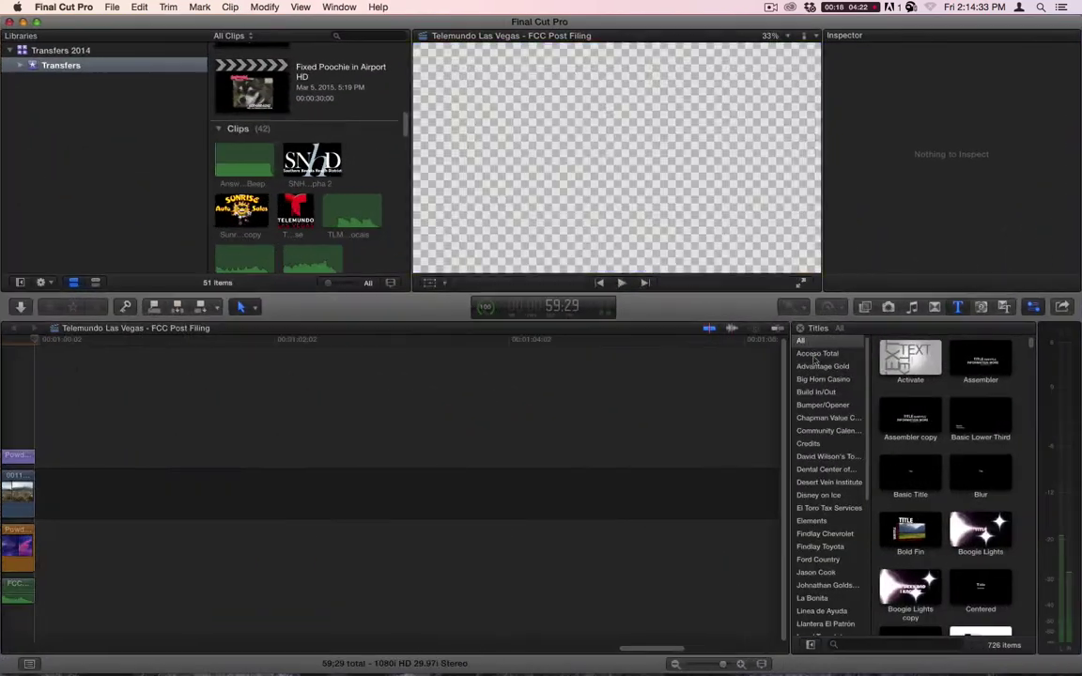
scroll(344, 157, up, 2)
scroll(344, 157, up, 1)
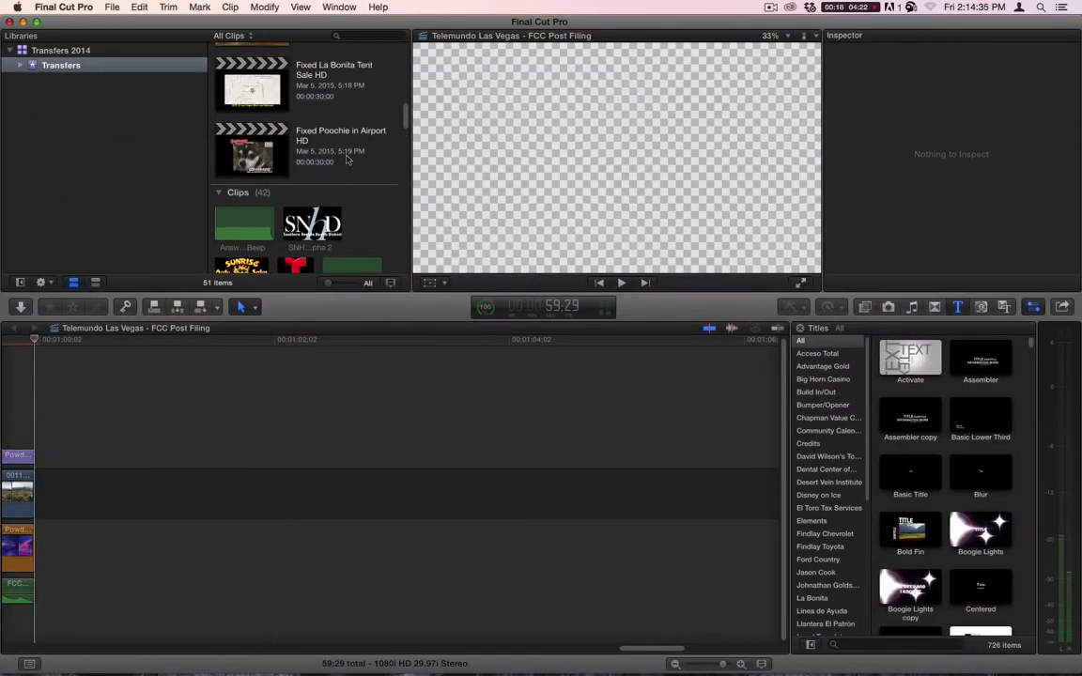
scroll(347, 159, up, 6)
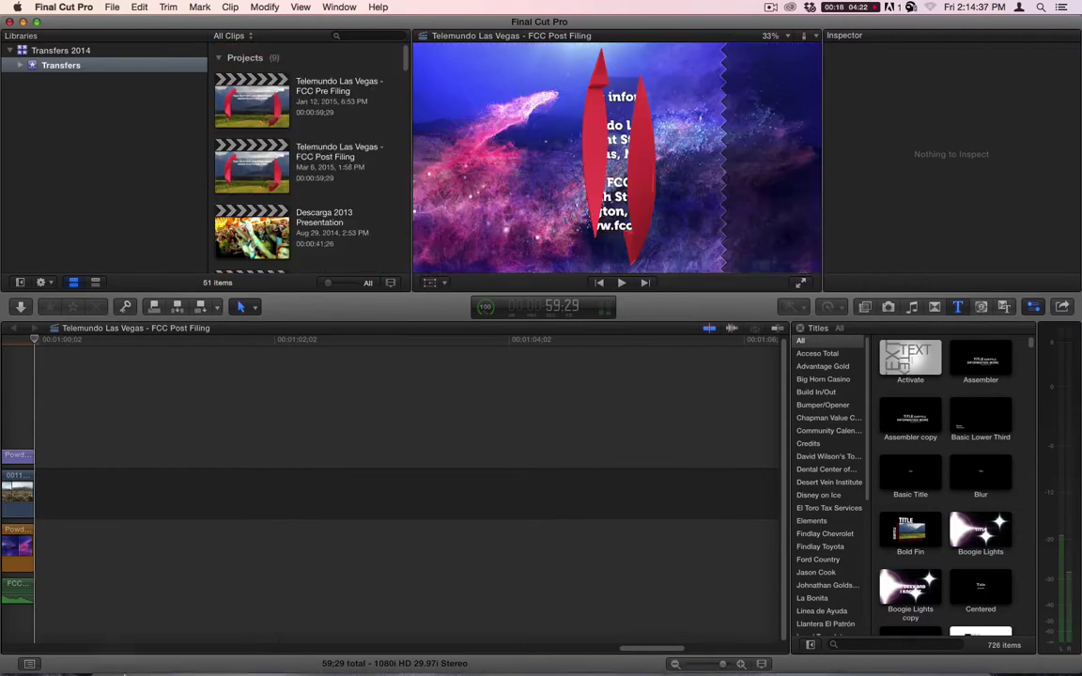
click(115, 648)
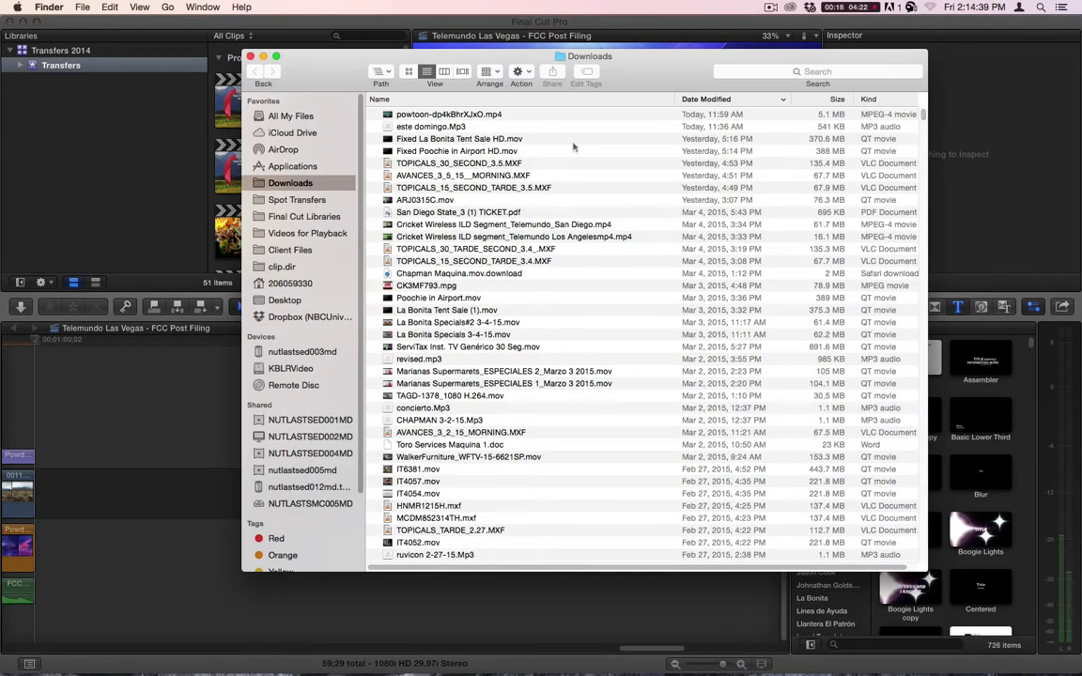
drag(582, 58, 688, 25)
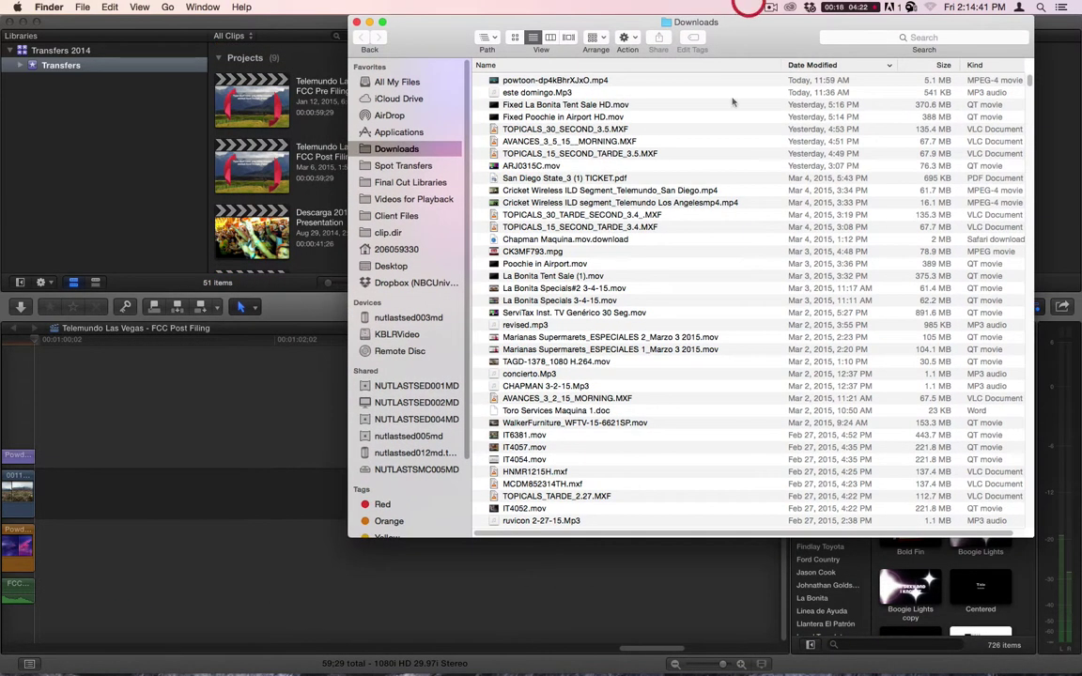
click(402, 165)
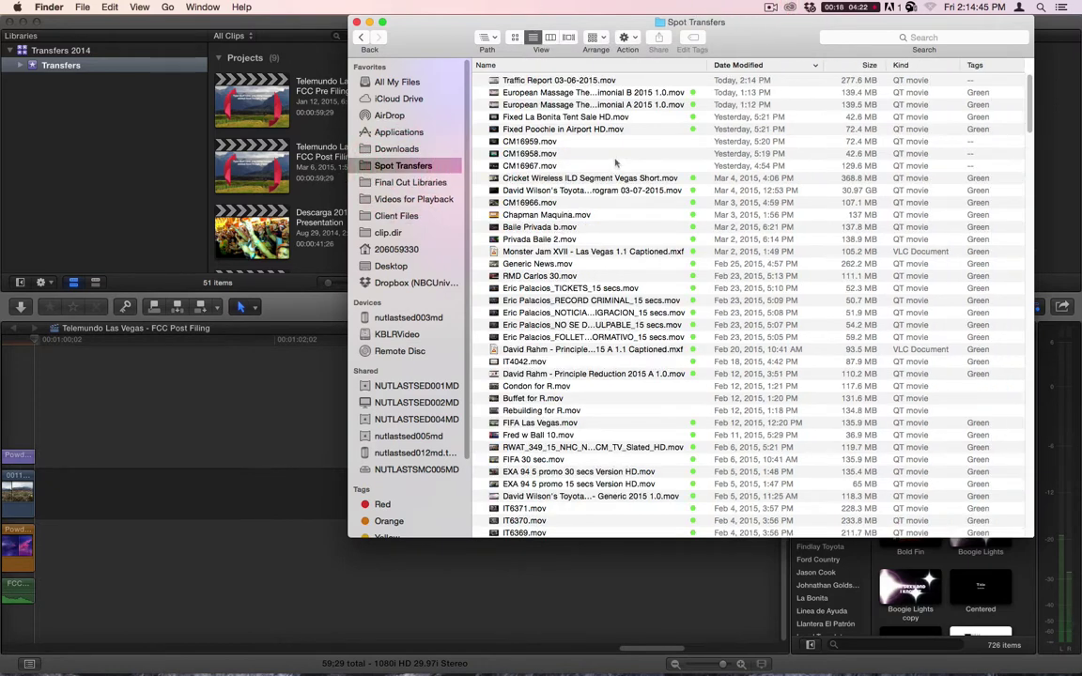
drag(371, 129, 300, 44)
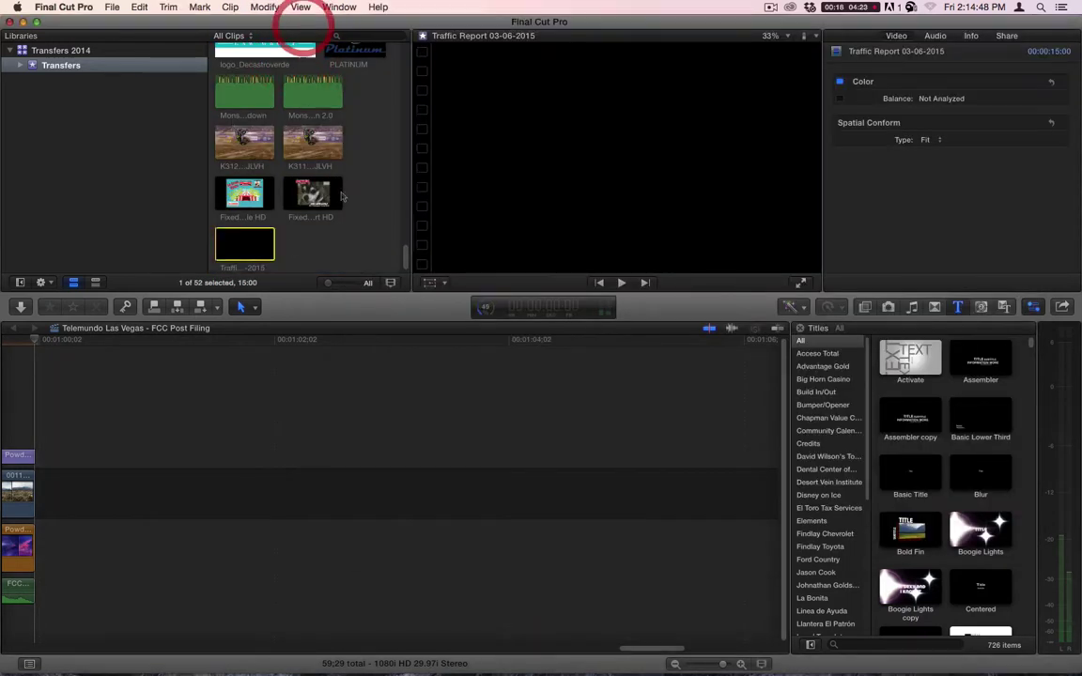
Copy the imported clip's name and create a project named Traffic Report 03-06-2015 in the Transfers event
click(242, 266)
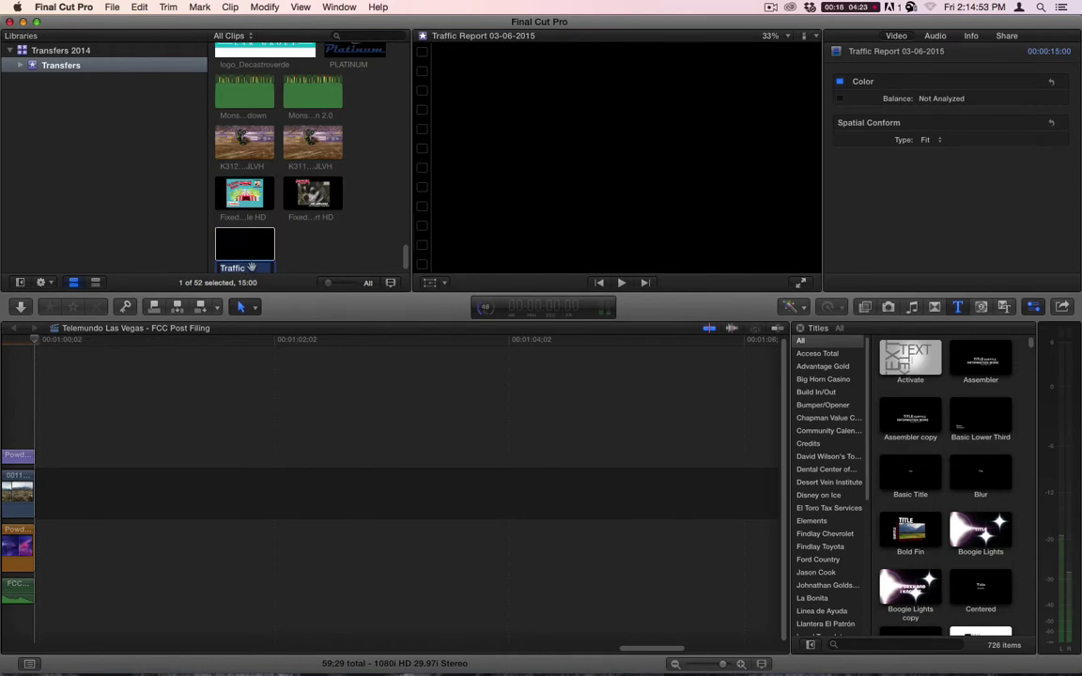
key(super+c)
click(242, 246)
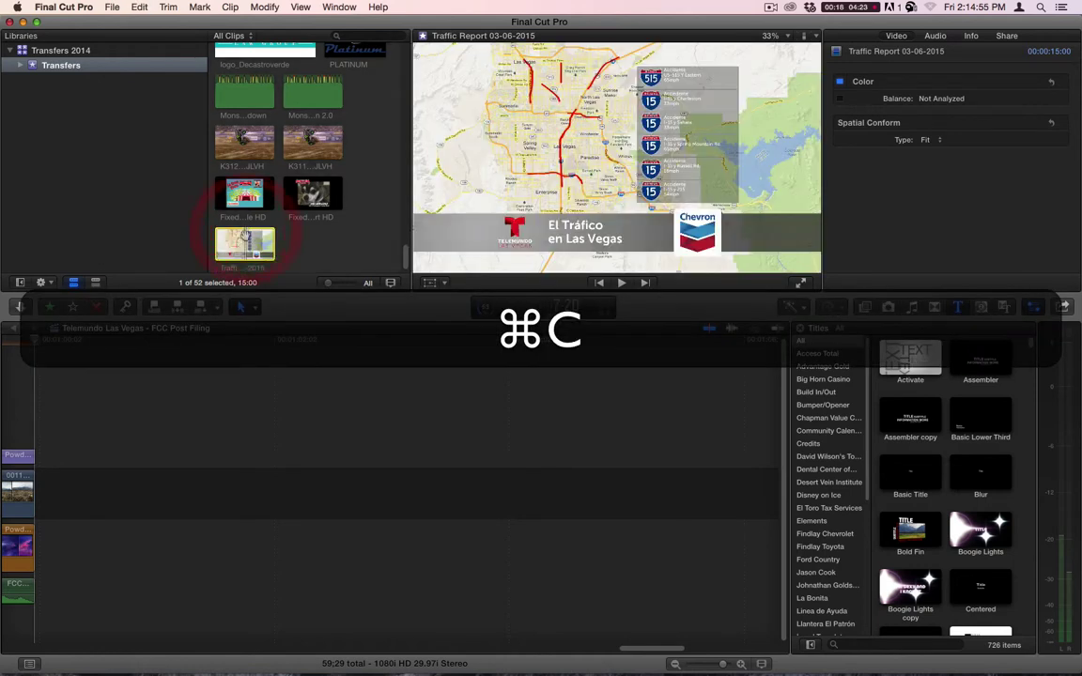
key(super+n)
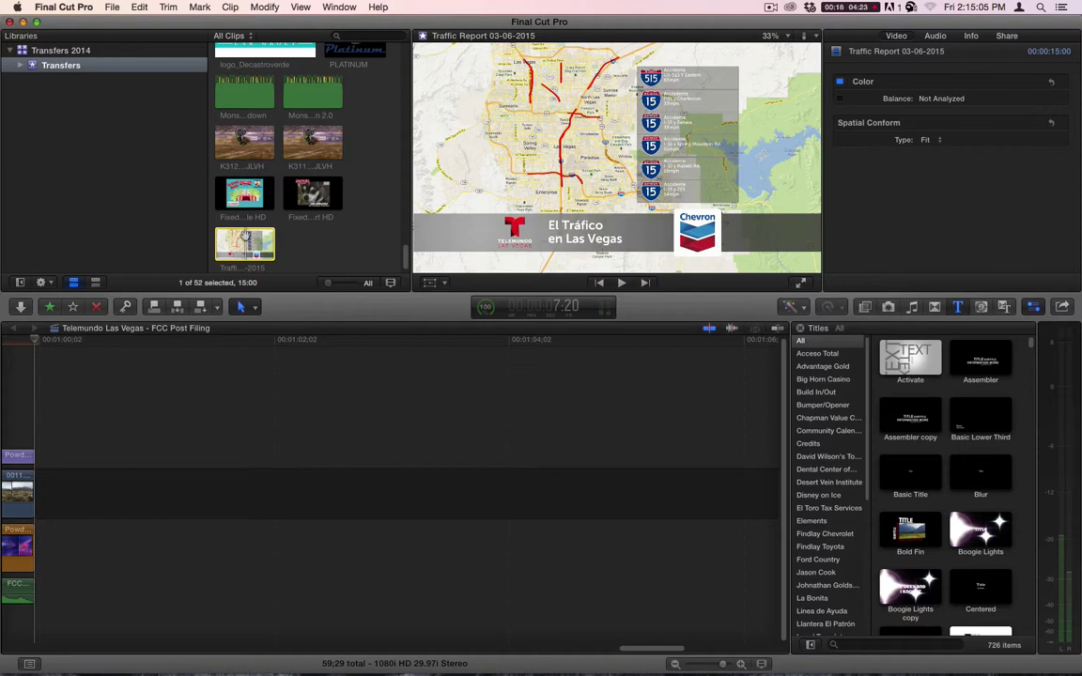
key(super+n)
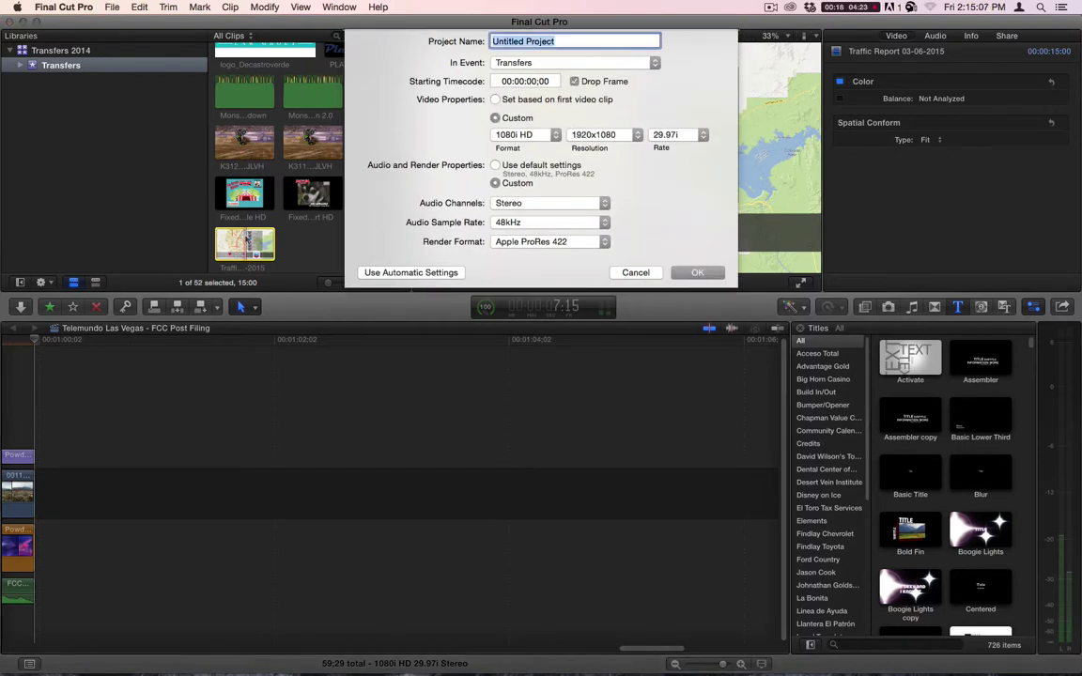
key(super+v)
key(super+Return)
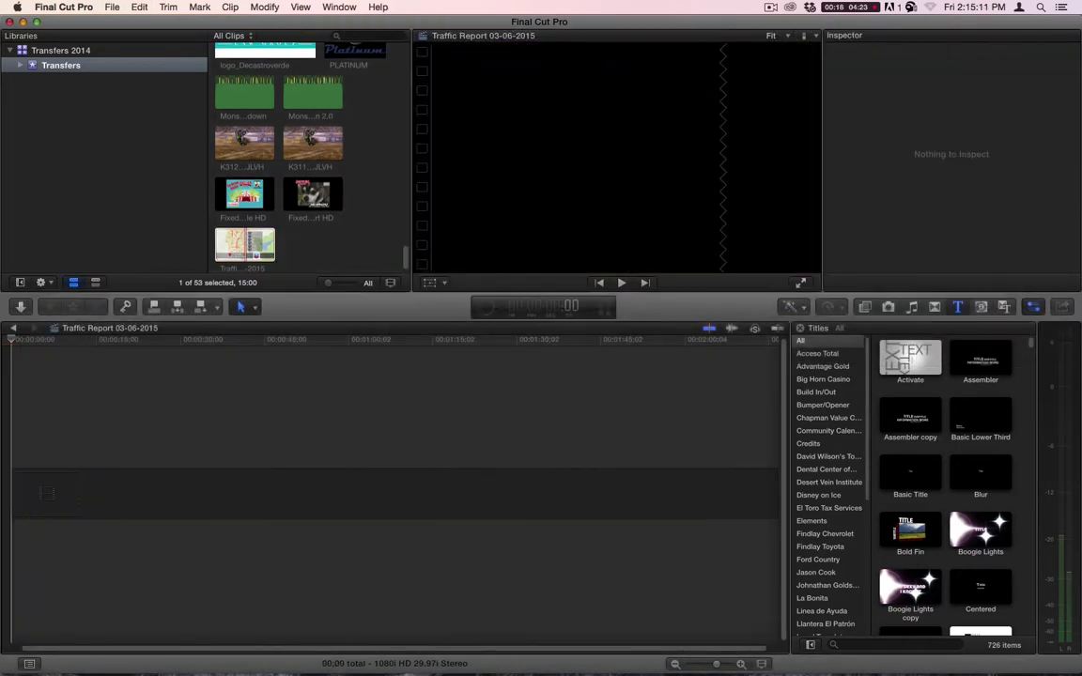
Append the traffic report clip to the empty timeline and play its opening from the start
key(e)
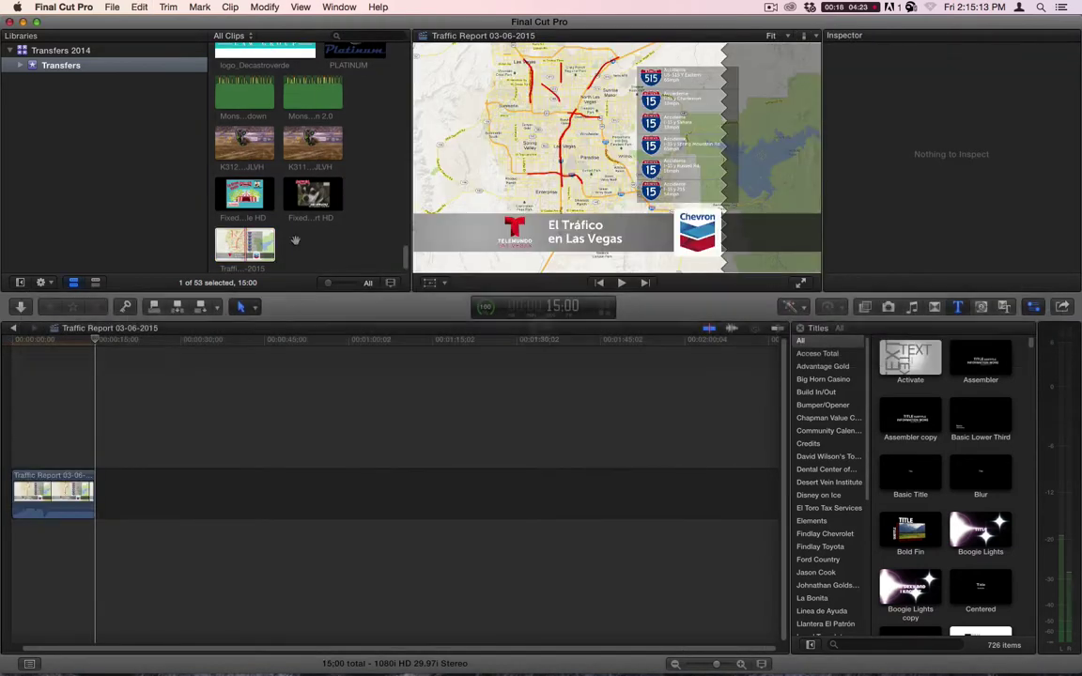
key(Home)
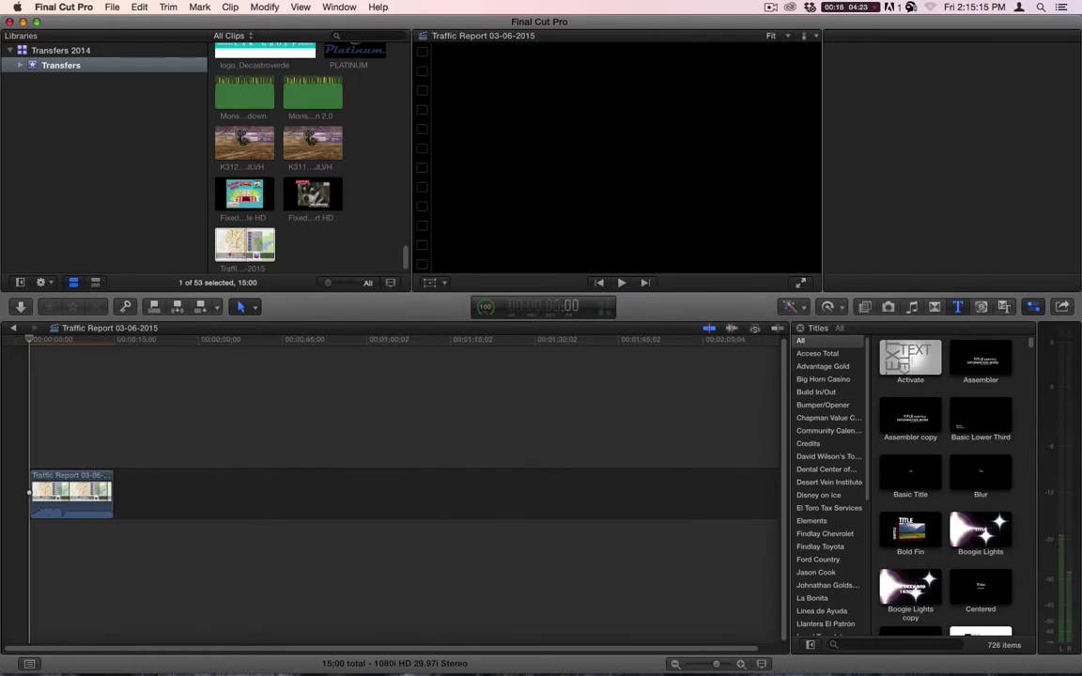
key(space)
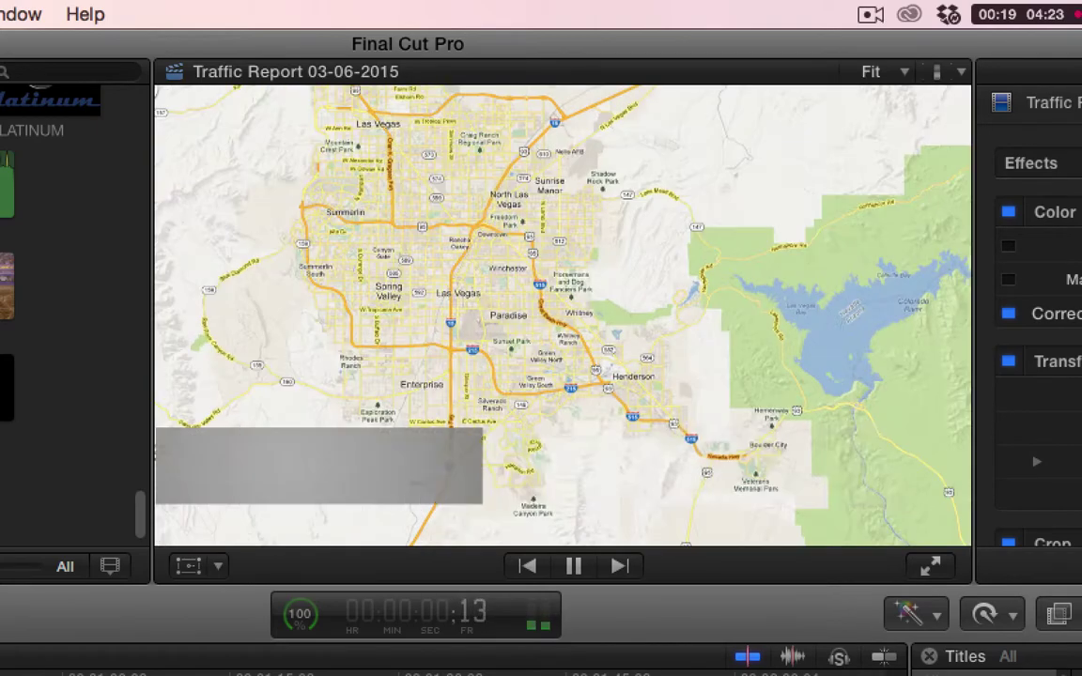
key(space)
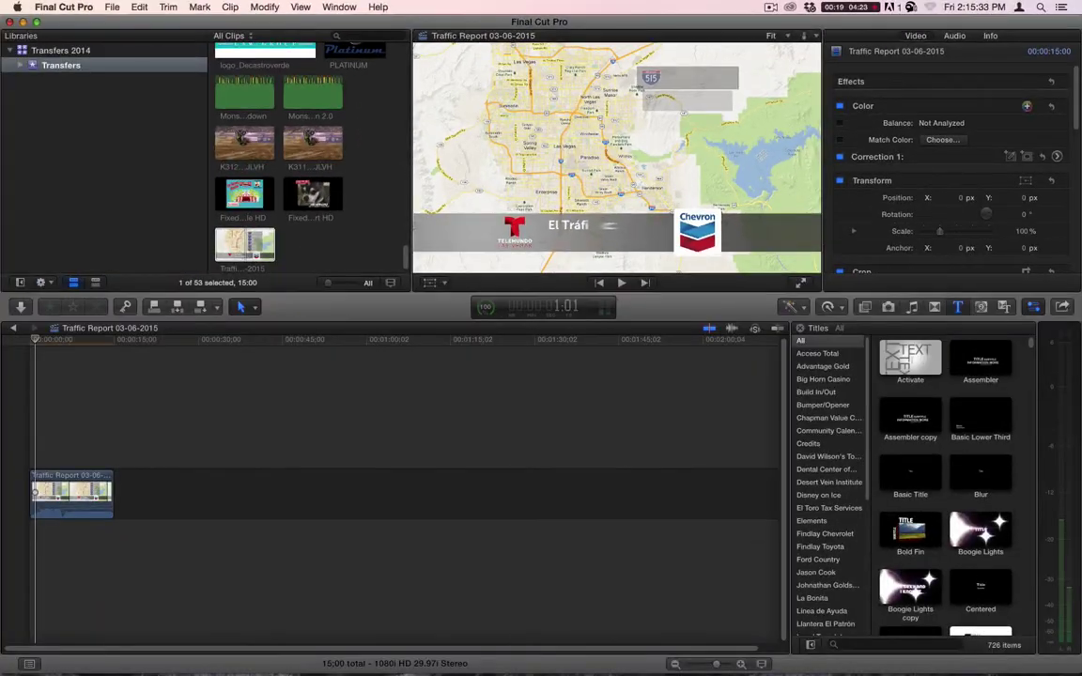
Scrub the timeline through the traffic report clip and just past its end to check its content and length
click(115, 343)
click(112, 343)
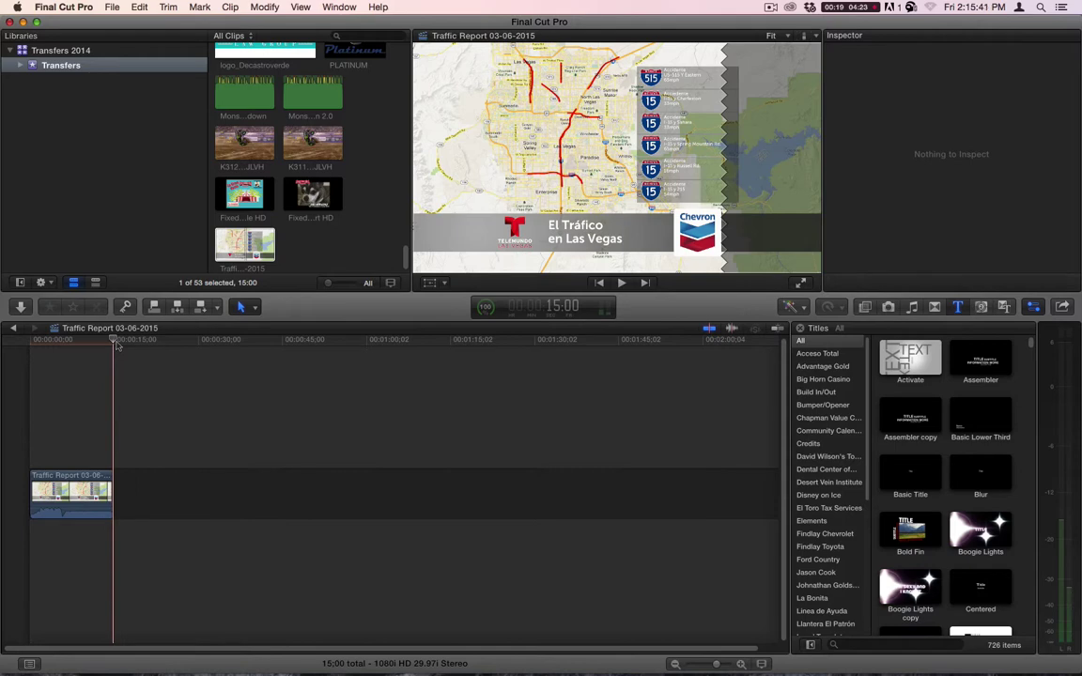
drag(115, 346, 83, 344)
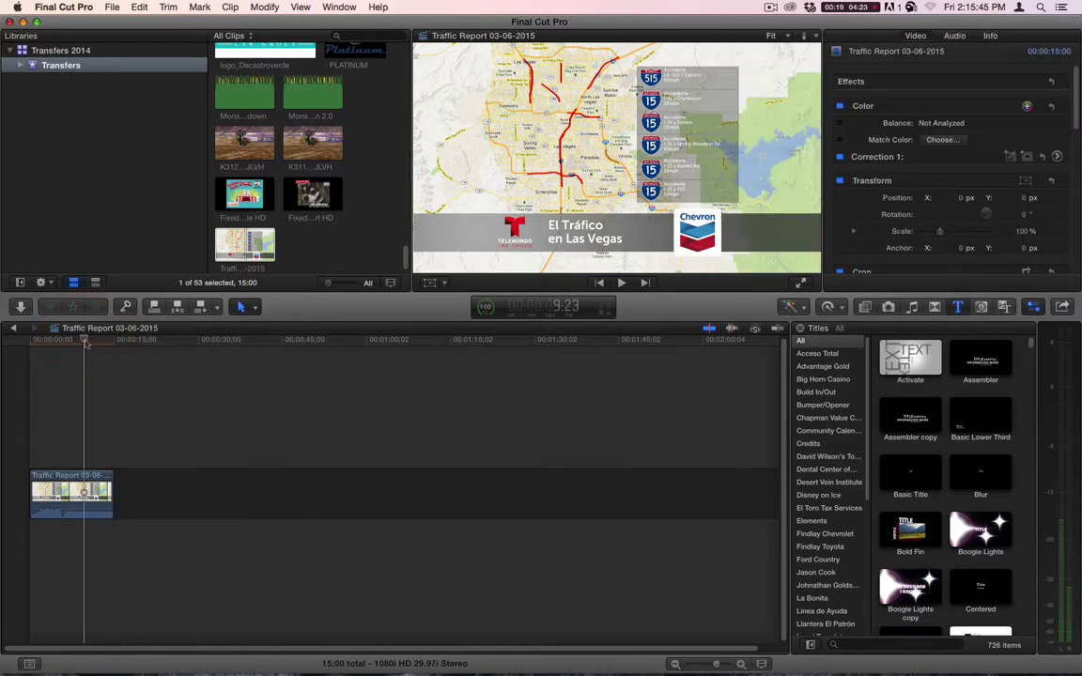
click(139, 344)
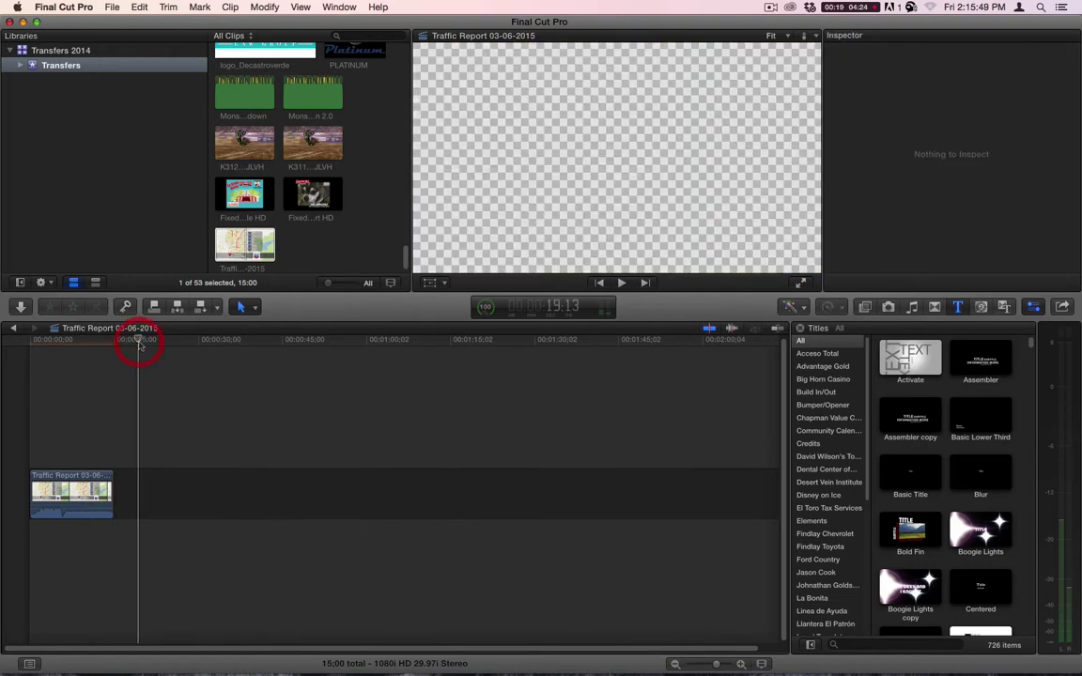
drag(139, 344, 114, 345)
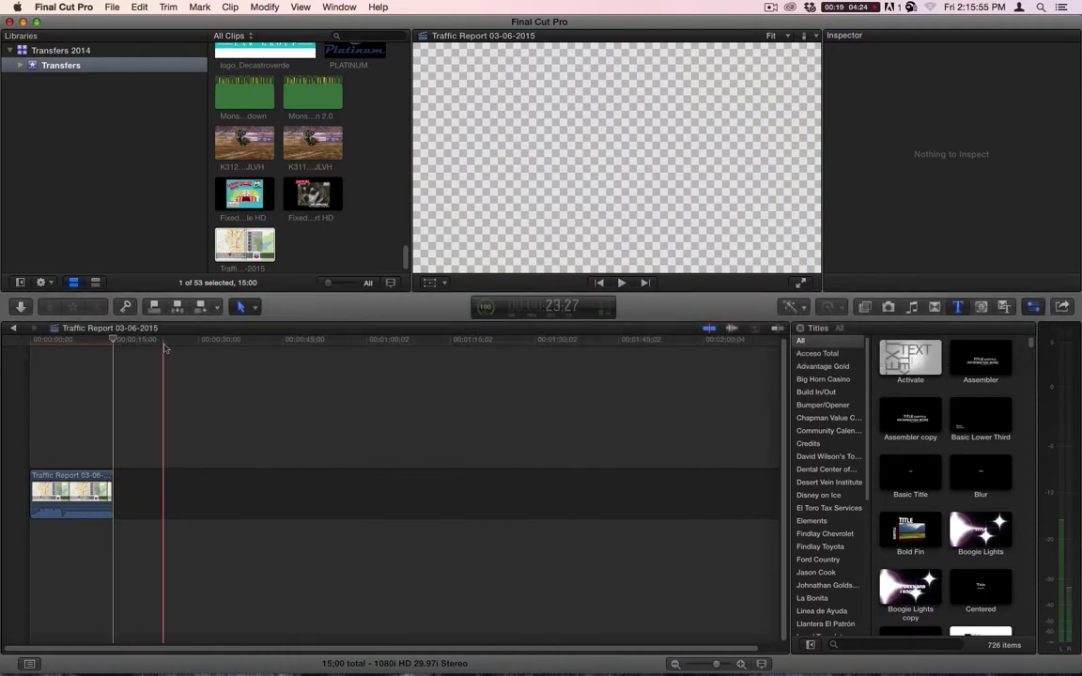
click(28, 344)
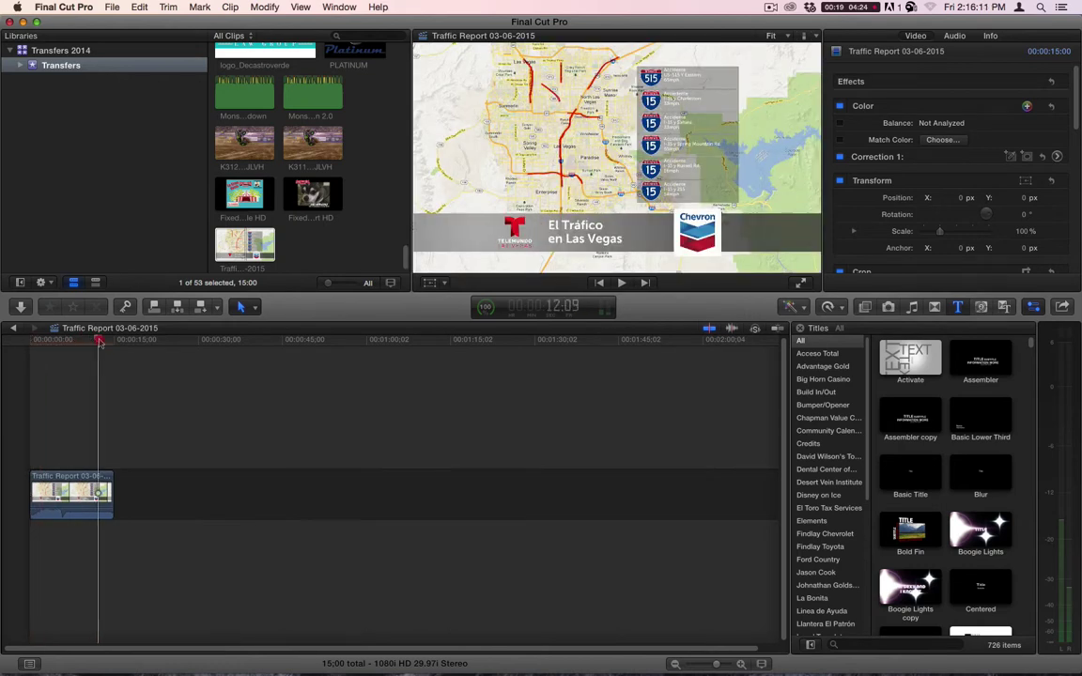
click(97, 341)
Replace the timeline clip with the traffic report clip from the event, using Replace from Start
click(314, 226)
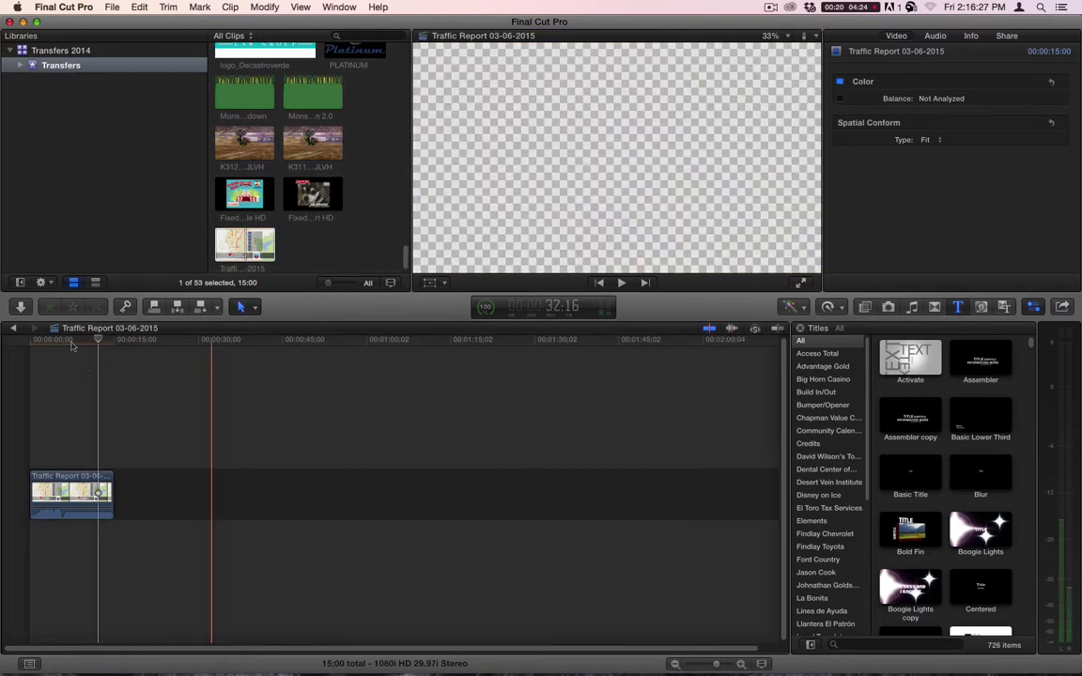
click(190, 394)
key(Home)
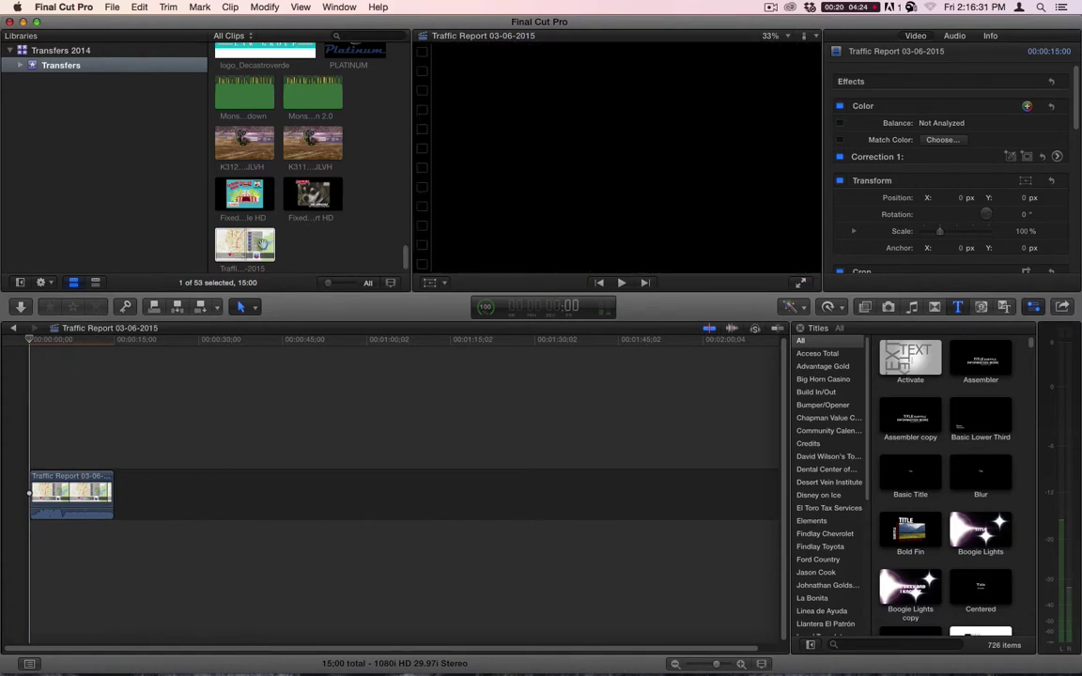
drag(246, 246, 71, 479)
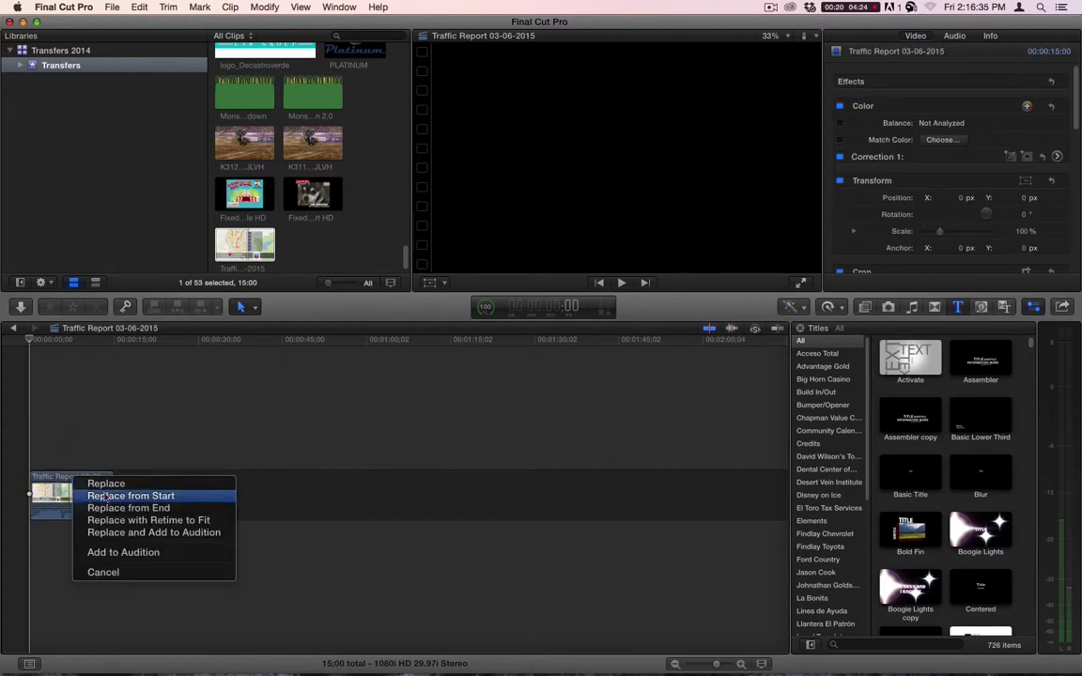
click(103, 495)
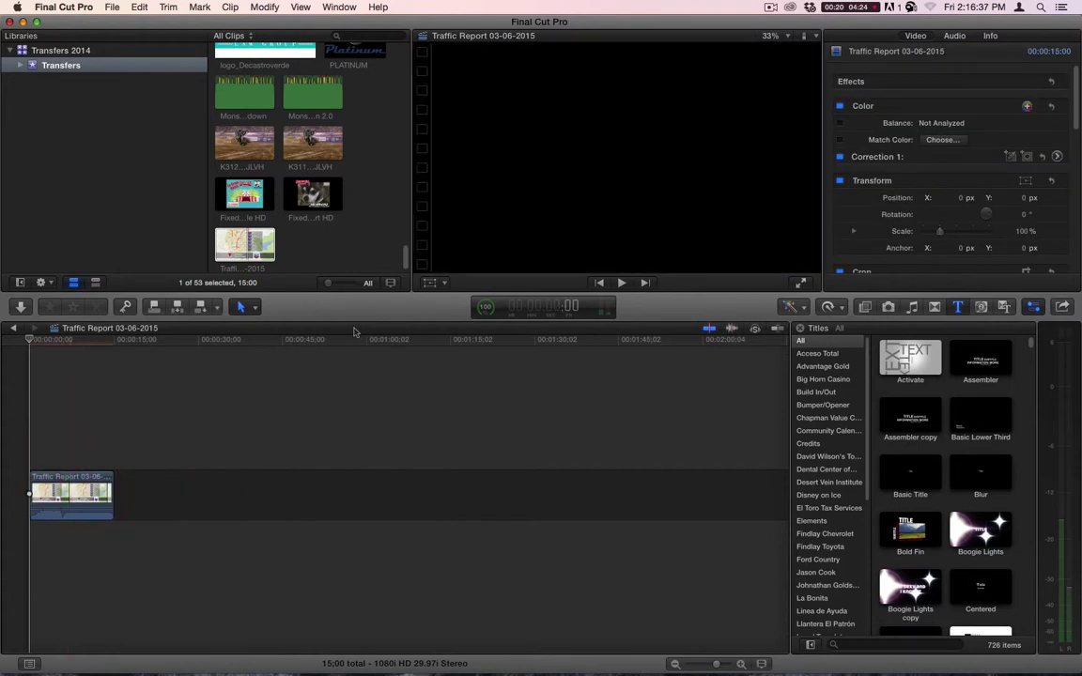